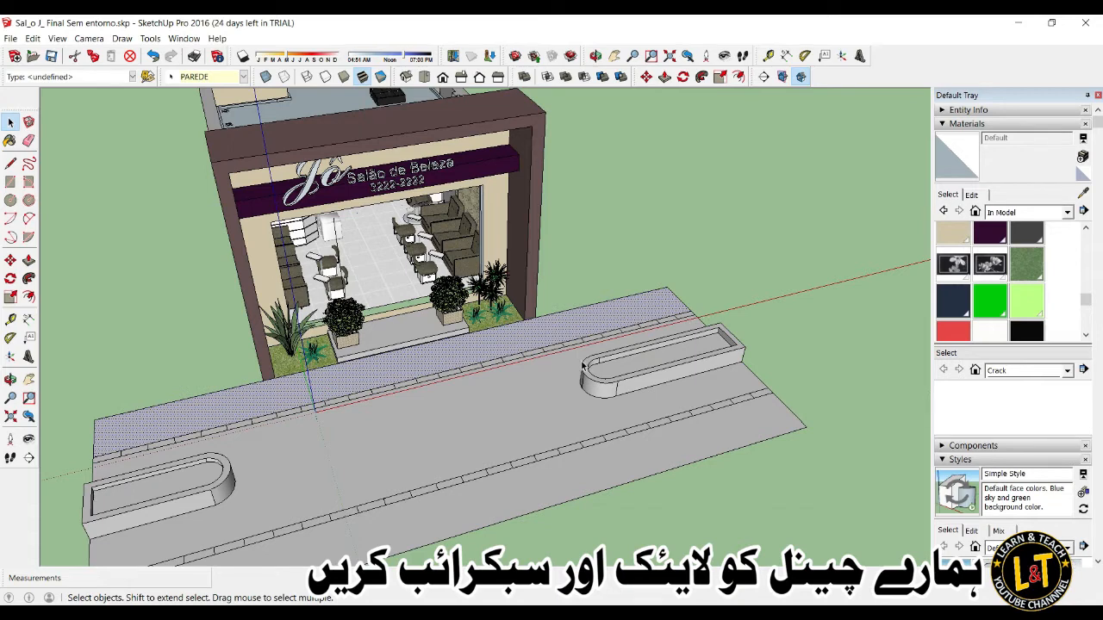
Examine the salon building's facade and the street in front of it from several angles.
{"action": "scroll", "coordinate": [583, 367], "scroll_direction": "down", "scroll_amount": 5}
{"action": "mouse_move", "coordinate": [509, 369]}
{"action": "middle_mouse_down"}
{"action": "mouse_move", "coordinate": [596, 380]}
{"action": "mouse_move", "coordinate": [564, 275]}
{"action": "middle_mouse_up"}
{"action": "scroll", "coordinate": [487, 249], "scroll_direction": "up", "scroll_amount": 5}
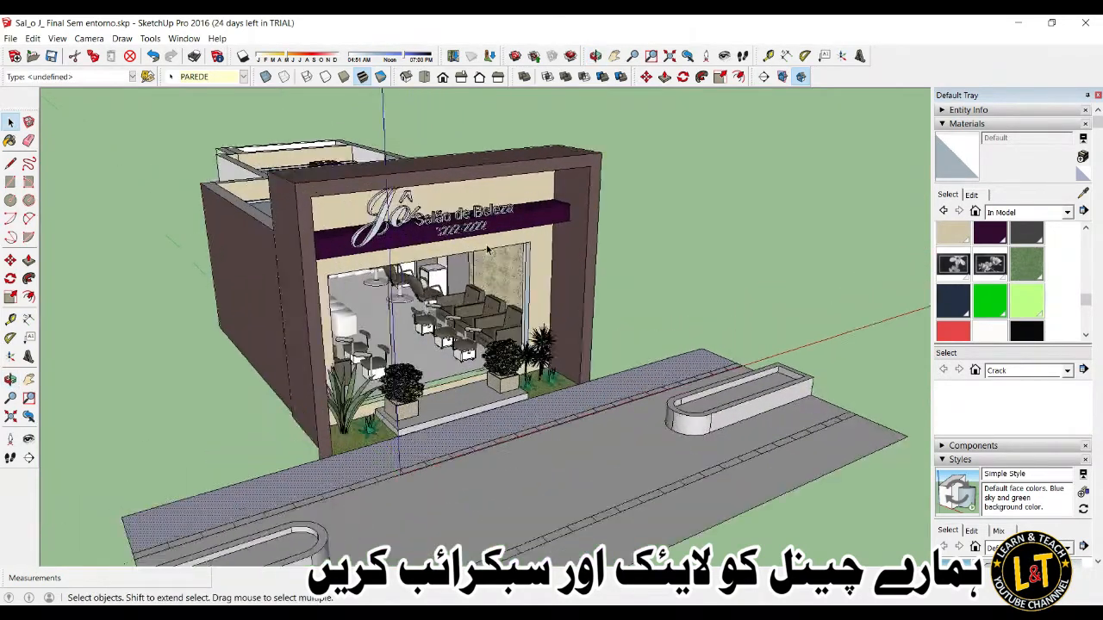
{"action": "scroll", "coordinate": [486, 250], "scroll_direction": "up", "scroll_amount": 3}
{"action": "scroll", "coordinate": [487, 249], "scroll_direction": "down", "scroll_amount": 3}
{"action": "scroll", "coordinate": [474, 247], "scroll_direction": "up", "scroll_amount": 1}
{"action": "scroll", "coordinate": [472, 246], "scroll_direction": "up", "scroll_amount": 3}
{"action": "scroll", "coordinate": [454, 256], "scroll_direction": "down", "scroll_amount": 3}
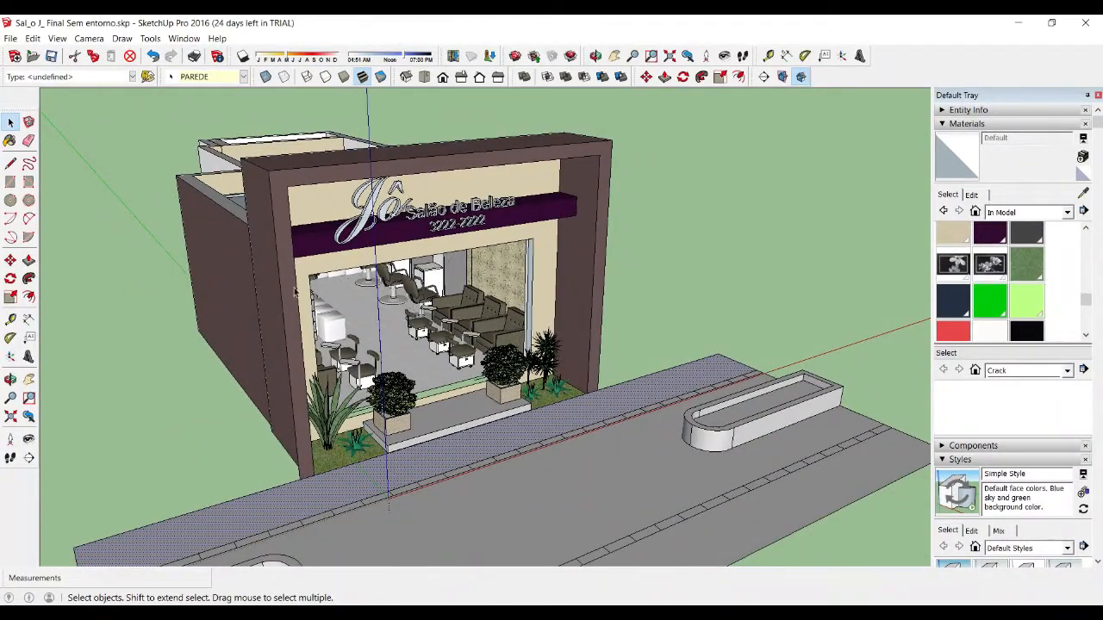
{"action": "scroll", "coordinate": [353, 198], "scroll_direction": "down", "scroll_amount": 2}
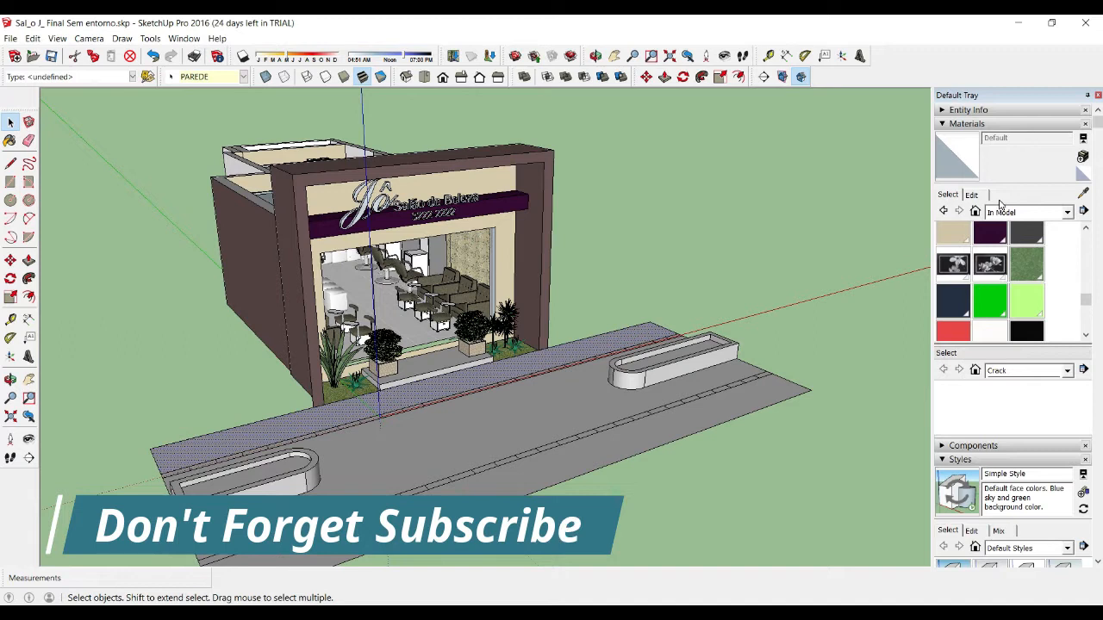
Collapse the Styles section of the tray and keep the Materials section expanded.
{"action": "left_click", "coordinate": [961, 123]}
{"action": "left_click", "coordinate": [959, 152]}
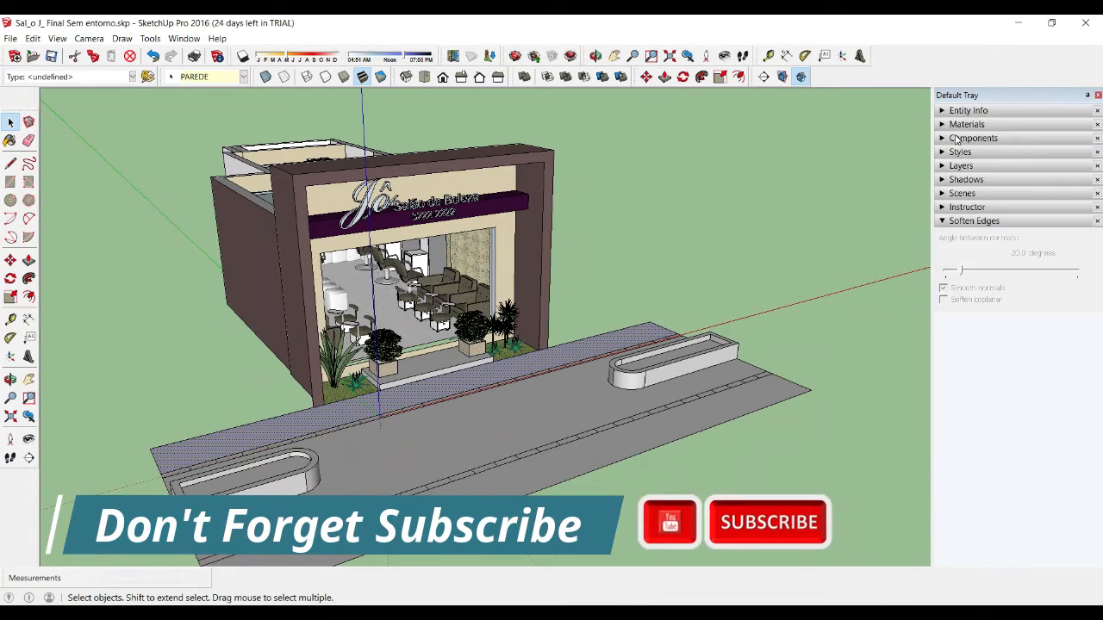
{"action": "left_click", "coordinate": [962, 125]}
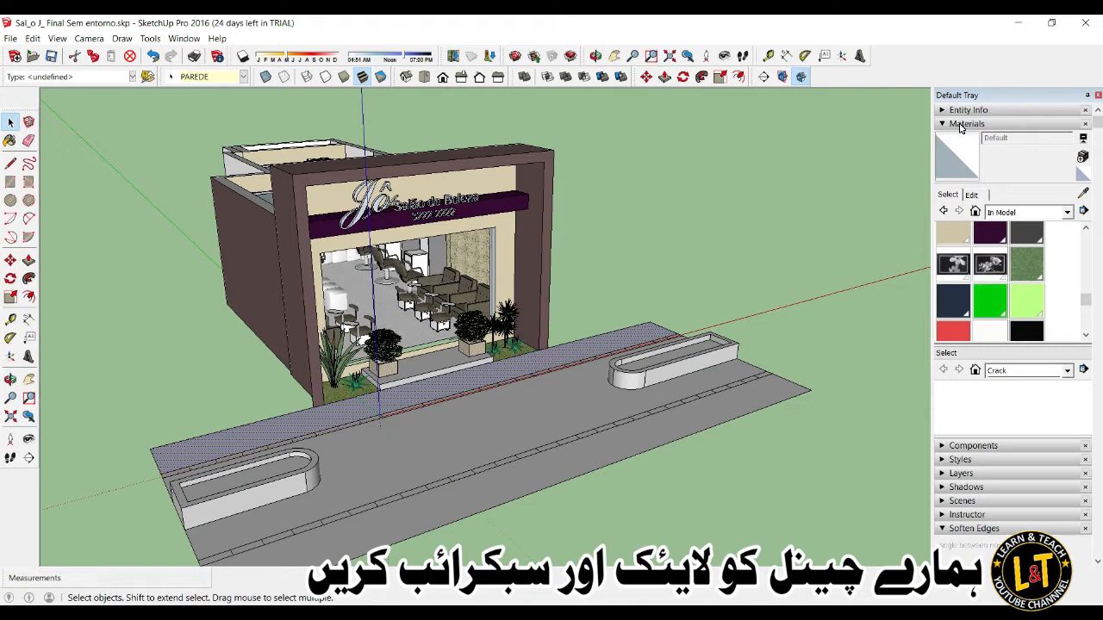
Inspect the storefront, sidewalk, pavement and the two raised planters from near and far.
{"action": "scroll", "coordinate": [372, 226], "scroll_direction": "up", "scroll_amount": 4}
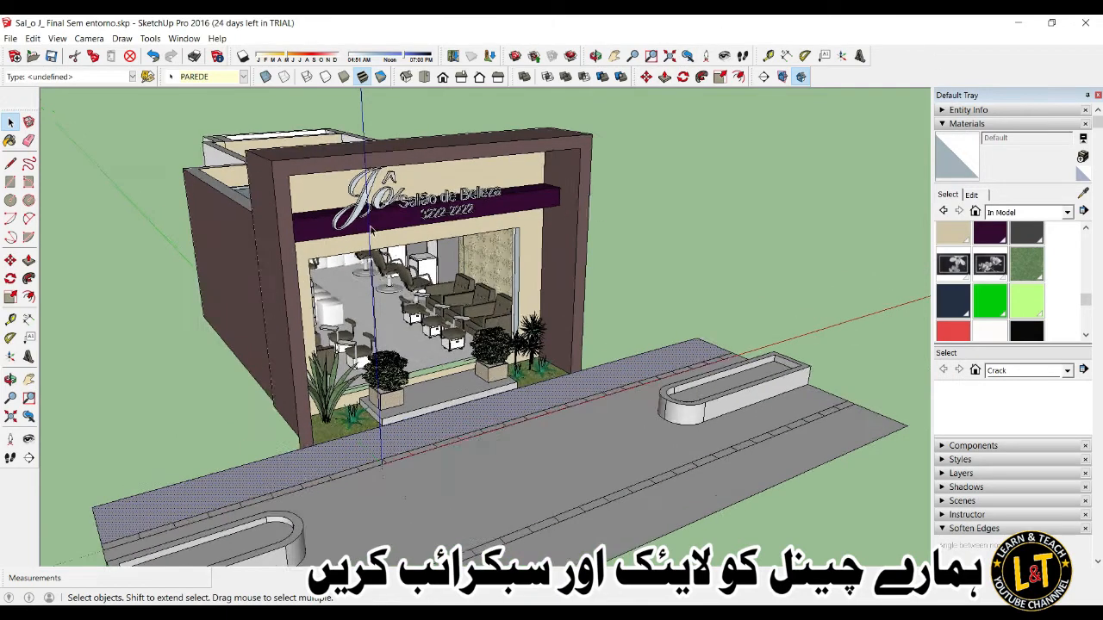
{"action": "scroll", "coordinate": [367, 222], "scroll_direction": "down", "scroll_amount": 5}
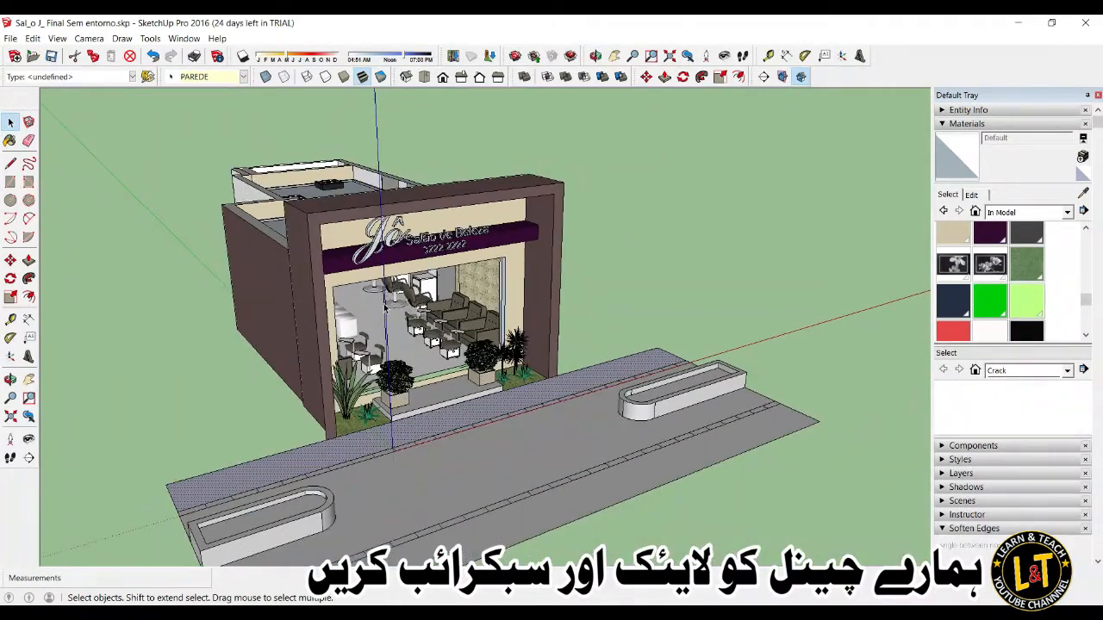
{"action": "scroll", "coordinate": [384, 328], "scroll_direction": "up", "scroll_amount": 3}
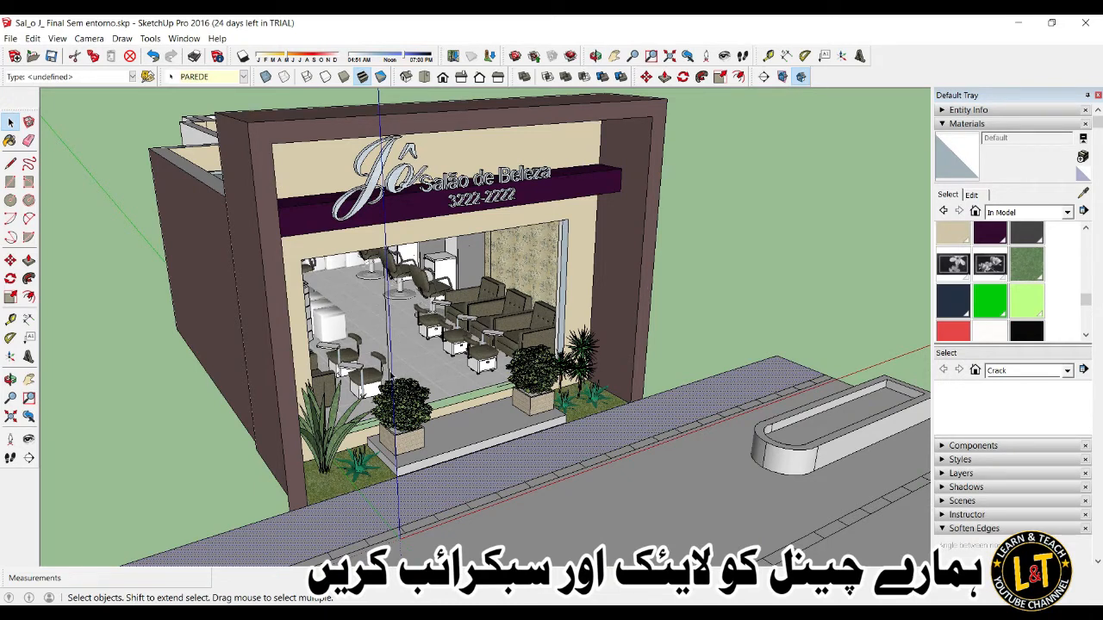
{"action": "scroll", "coordinate": [389, 353], "scroll_direction": "down", "scroll_amount": 3}
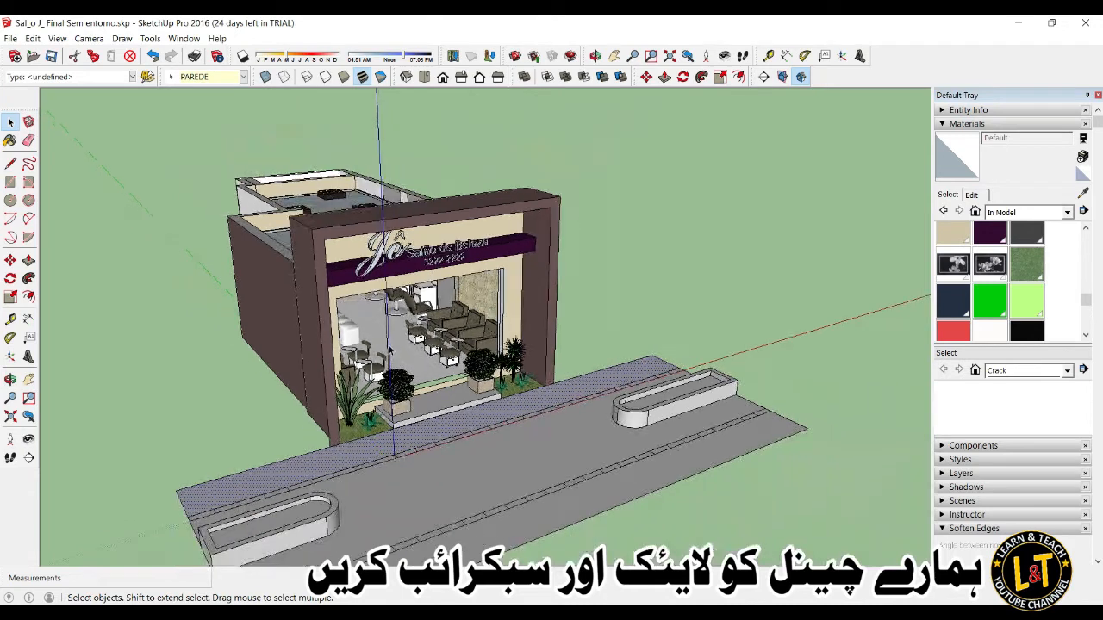
{"action": "scroll", "coordinate": [394, 386], "scroll_direction": "up", "scroll_amount": 2}
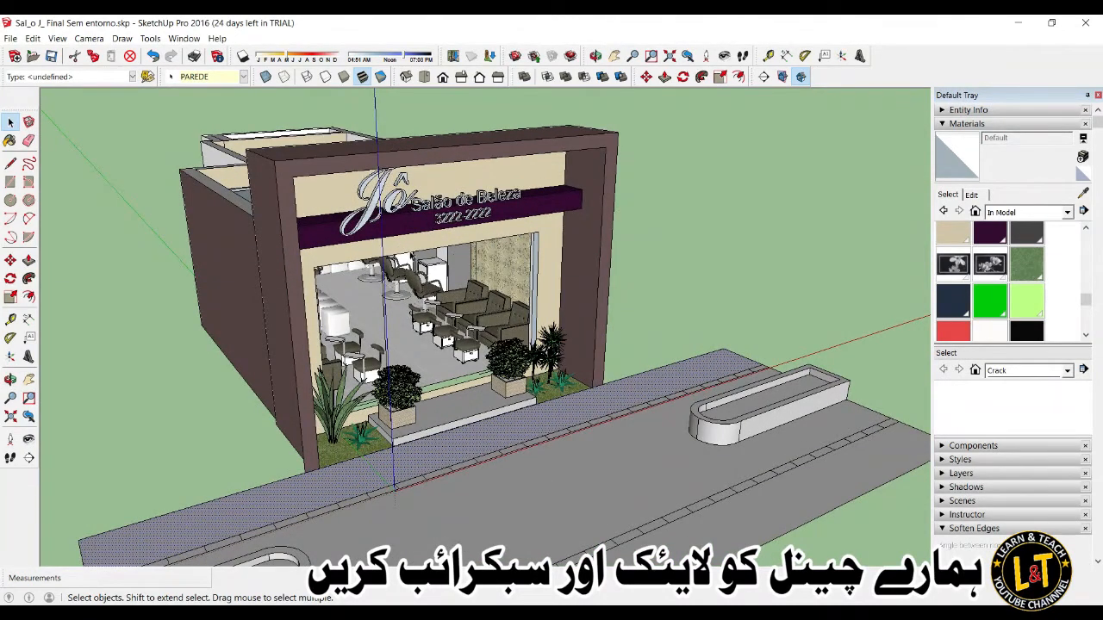
{"action": "scroll", "coordinate": [407, 250], "scroll_direction": "down", "scroll_amount": 2}
{"action": "middle_click_drag", "start_coordinate": [411, 326], "coordinate": [404, 424]}
{"action": "middle_click_drag", "start_coordinate": [403, 379], "coordinate": [388, 284]}
{"action": "scroll", "coordinate": [388, 244], "scroll_direction": "up", "scroll_amount": 3}
{"action": "scroll", "coordinate": [388, 244], "scroll_direction": "down", "scroll_amount": 2}
{"action": "middle_click_drag", "start_coordinate": [388, 244], "coordinate": [471, 248]}
{"action": "scroll", "coordinate": [473, 258], "scroll_direction": "down", "scroll_amount": 2}
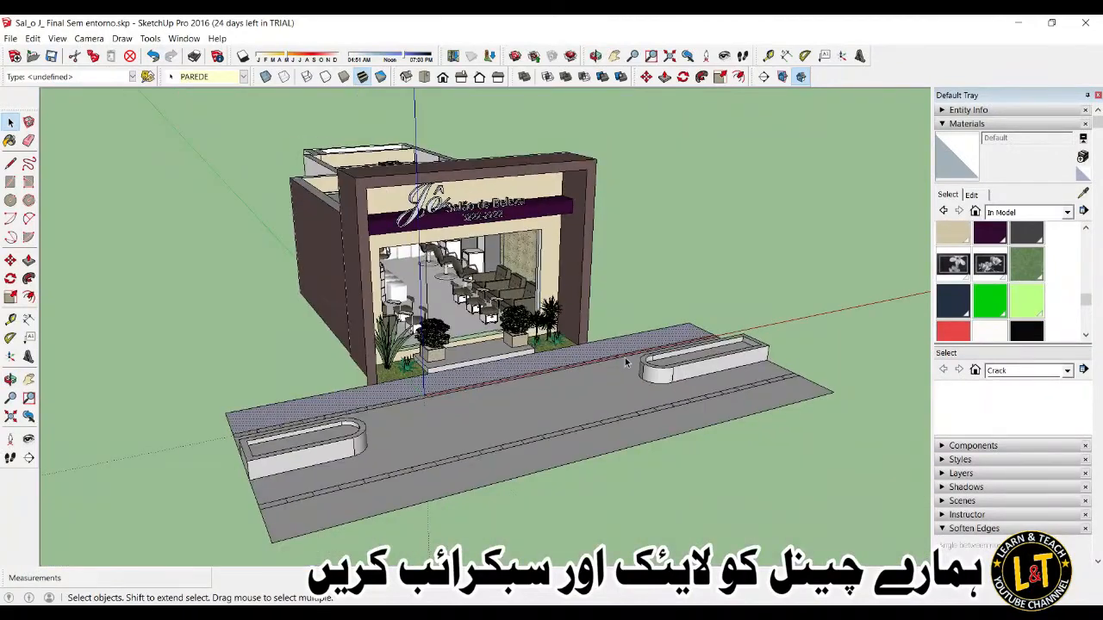
{"action": "scroll", "coordinate": [626, 358], "scroll_direction": "up", "scroll_amount": 3}
{"action": "scroll", "coordinate": [607, 304], "scroll_direction": "down", "scroll_amount": 3}
{"action": "scroll", "coordinate": [470, 397], "scroll_direction": "up", "scroll_amount": 2}
{"action": "middle_click_drag", "start_coordinate": [470, 397], "coordinate": [467, 419]}
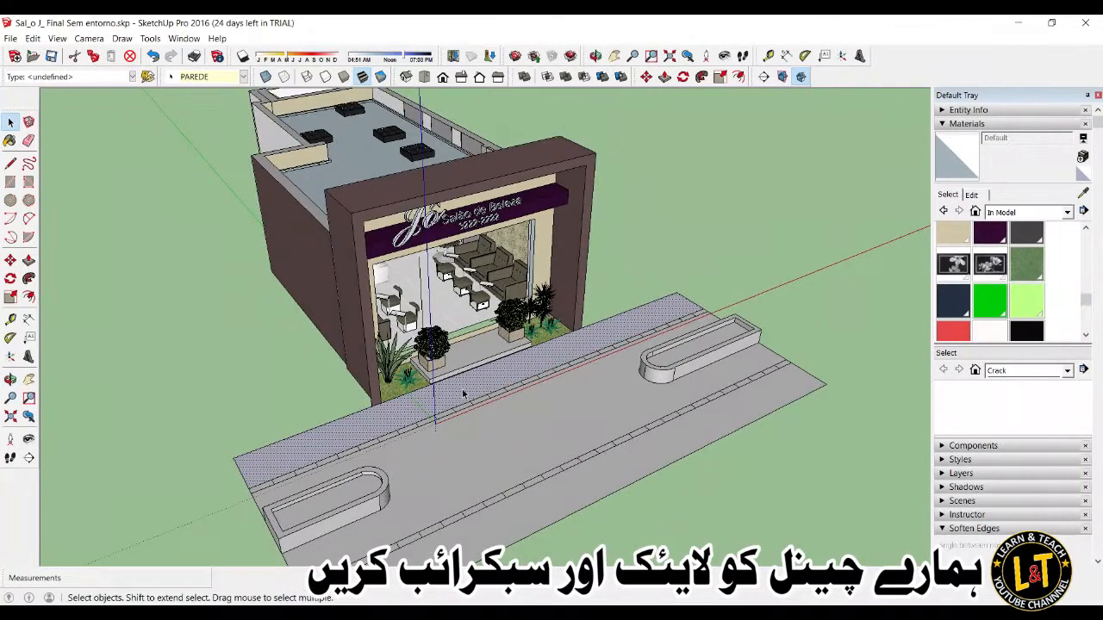
{"action": "scroll", "coordinate": [508, 428], "scroll_direction": "down", "scroll_amount": 2}
{"action": "scroll", "coordinate": [517, 434], "scroll_direction": "up", "scroll_amount": 3}
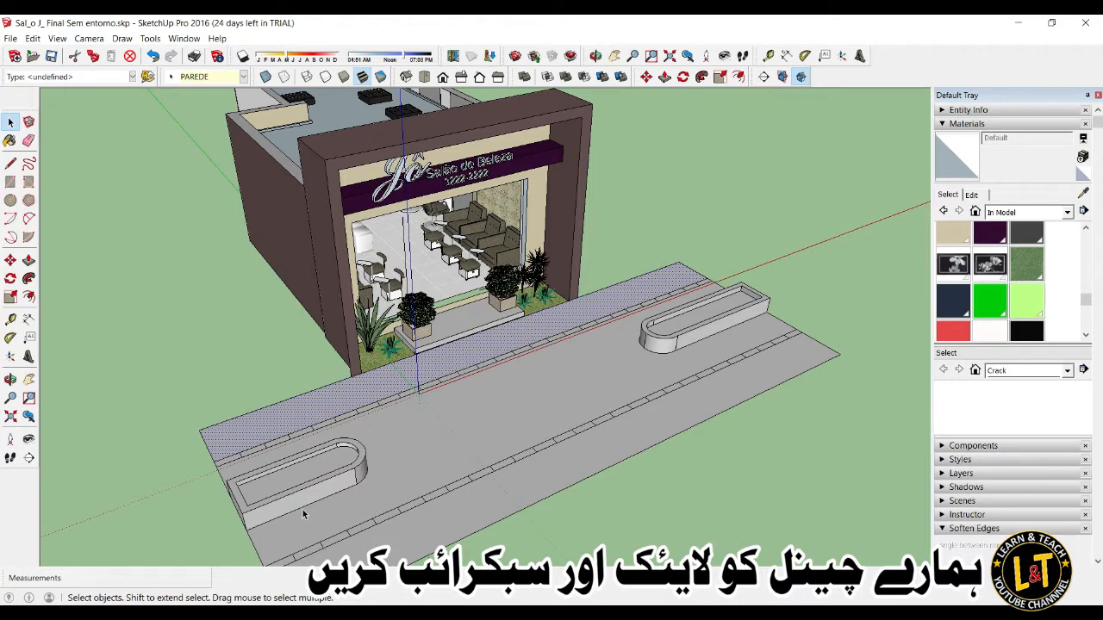
{"action": "scroll", "coordinate": [655, 349], "scroll_direction": "up", "scroll_amount": 2}
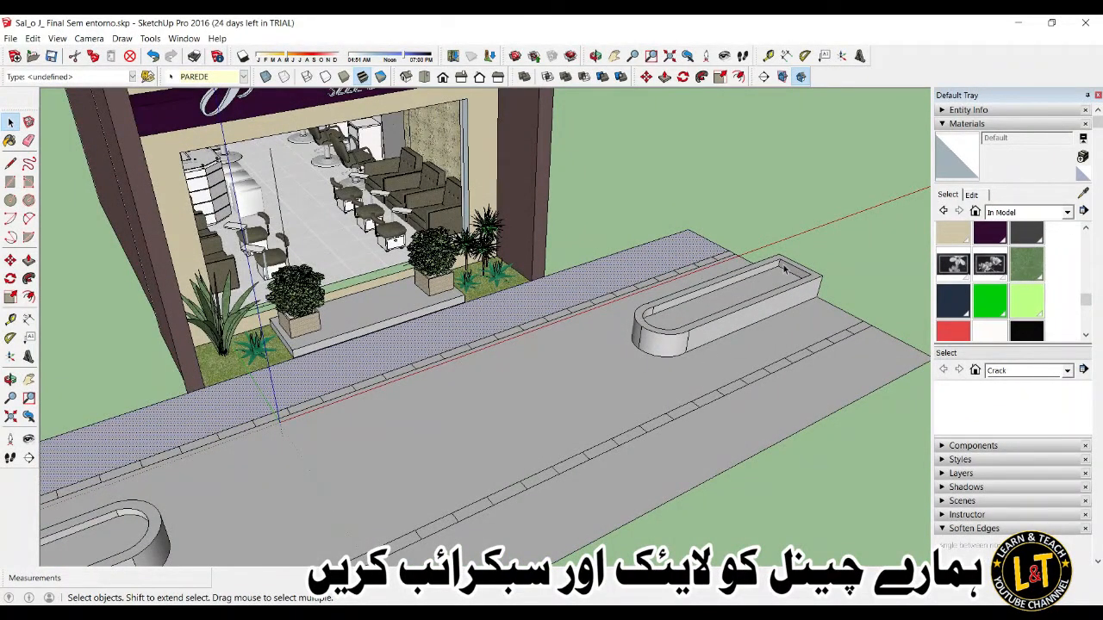
{"action": "scroll", "coordinate": [538, 302], "scroll_direction": "up", "scroll_amount": 3}
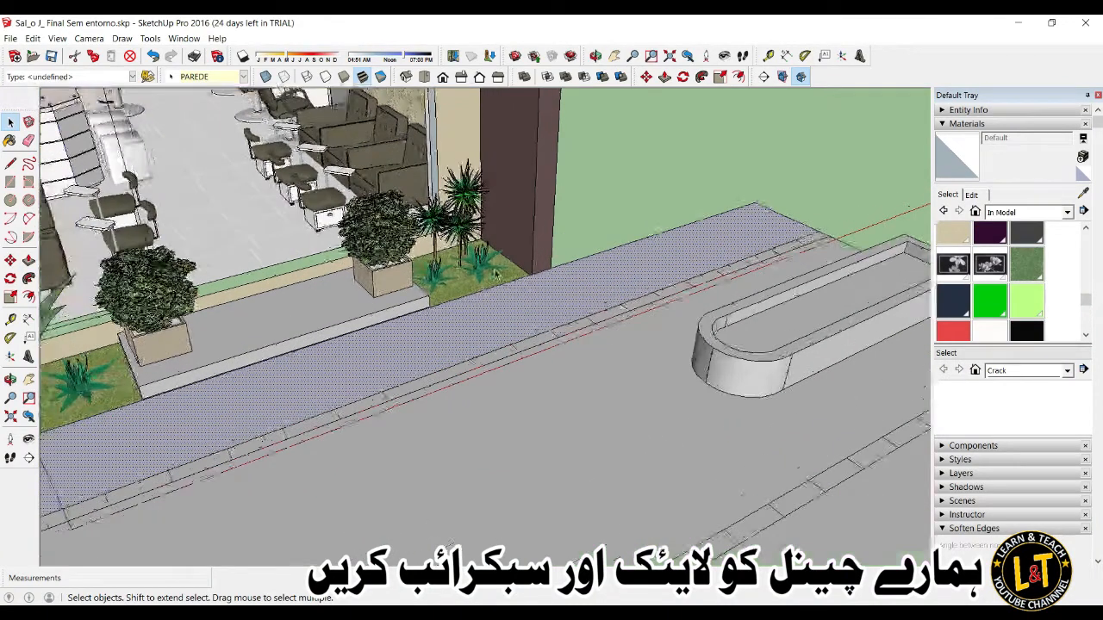
{"action": "scroll", "coordinate": [459, 286], "scroll_direction": "down", "scroll_amount": 3}
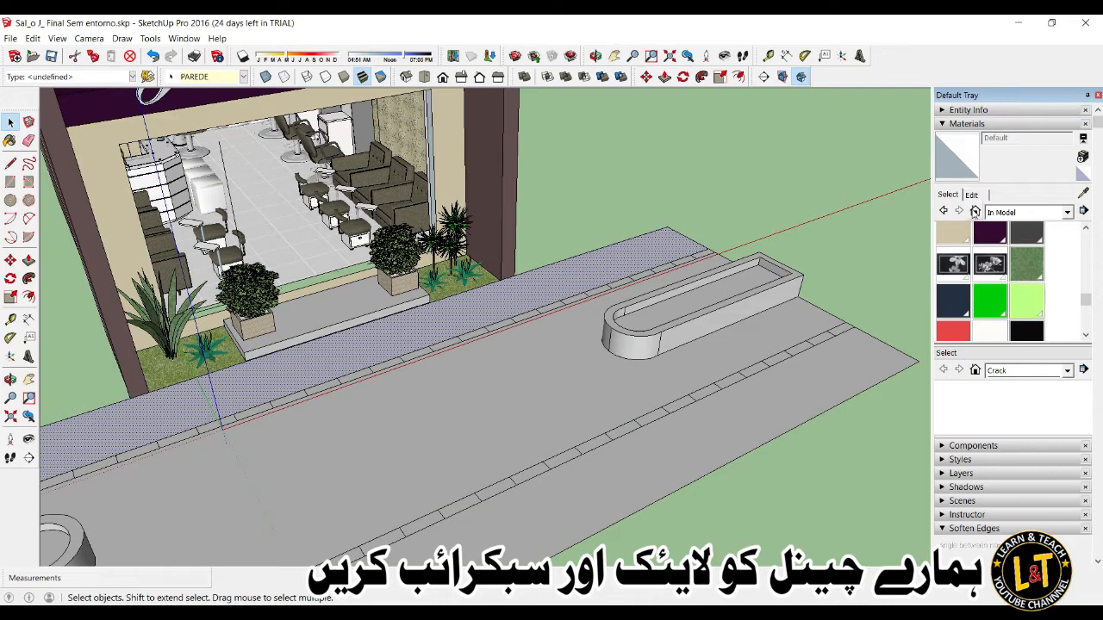
Paint the inner ground faces of both raised street planters with the Grass material from the model.
{"action": "left_click", "coordinate": [1028, 267]}
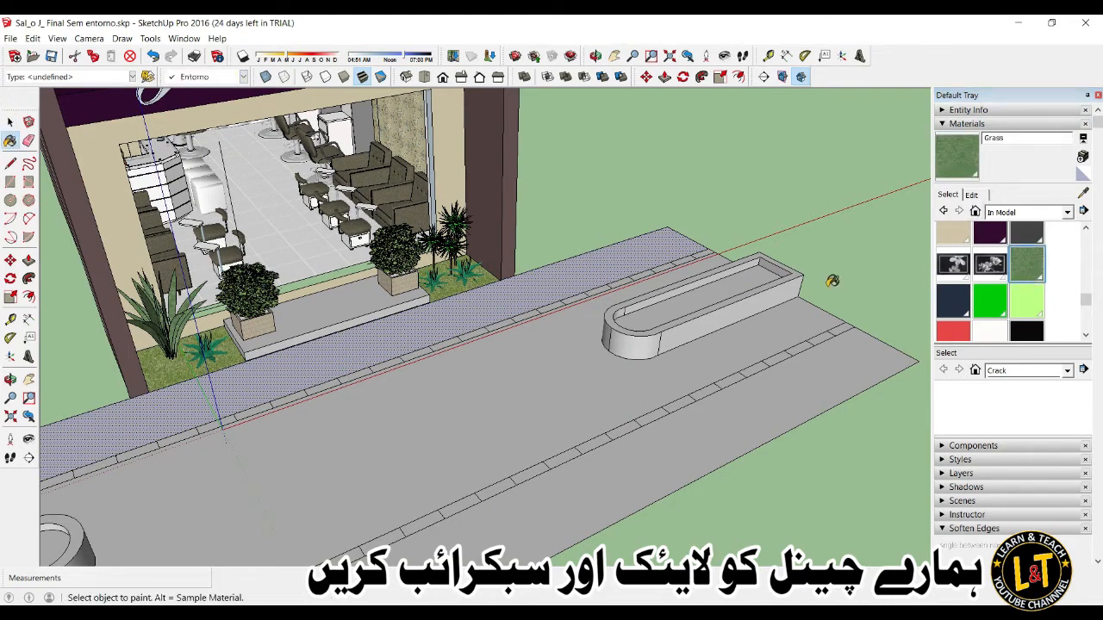
{"action": "left_click", "coordinate": [752, 282]}
{"action": "scroll", "coordinate": [741, 298], "scroll_direction": "down", "scroll_amount": 3}
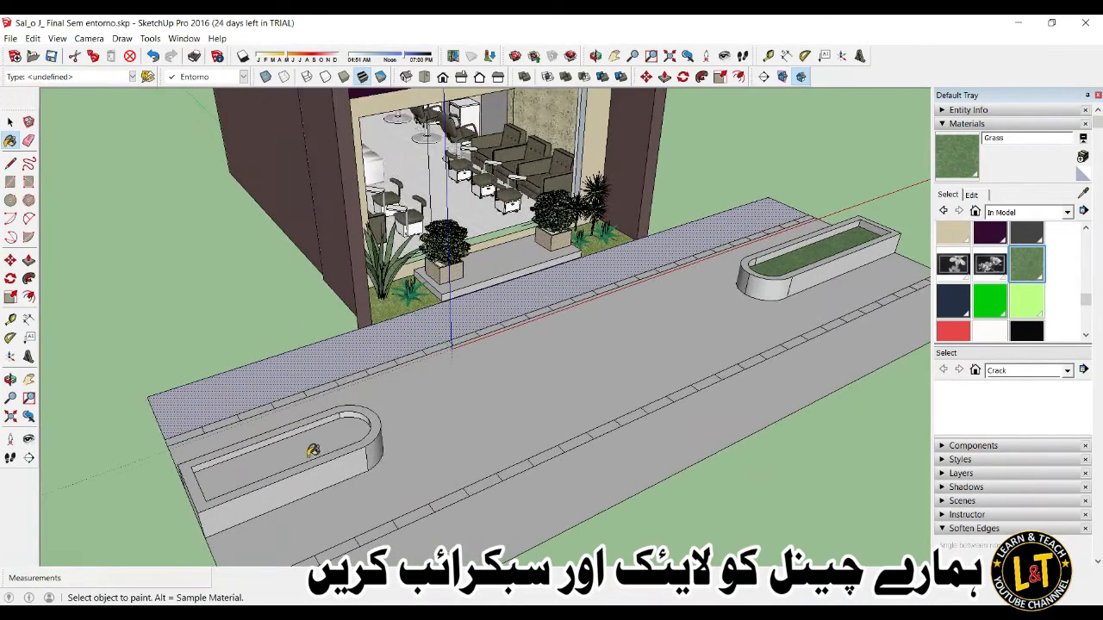
{"action": "scroll", "coordinate": [308, 450], "scroll_direction": "up", "scroll_amount": 3}
{"action": "left_click", "coordinate": [312, 445]}
{"action": "scroll", "coordinate": [312, 446], "scroll_direction": "down", "scroll_amount": 3}
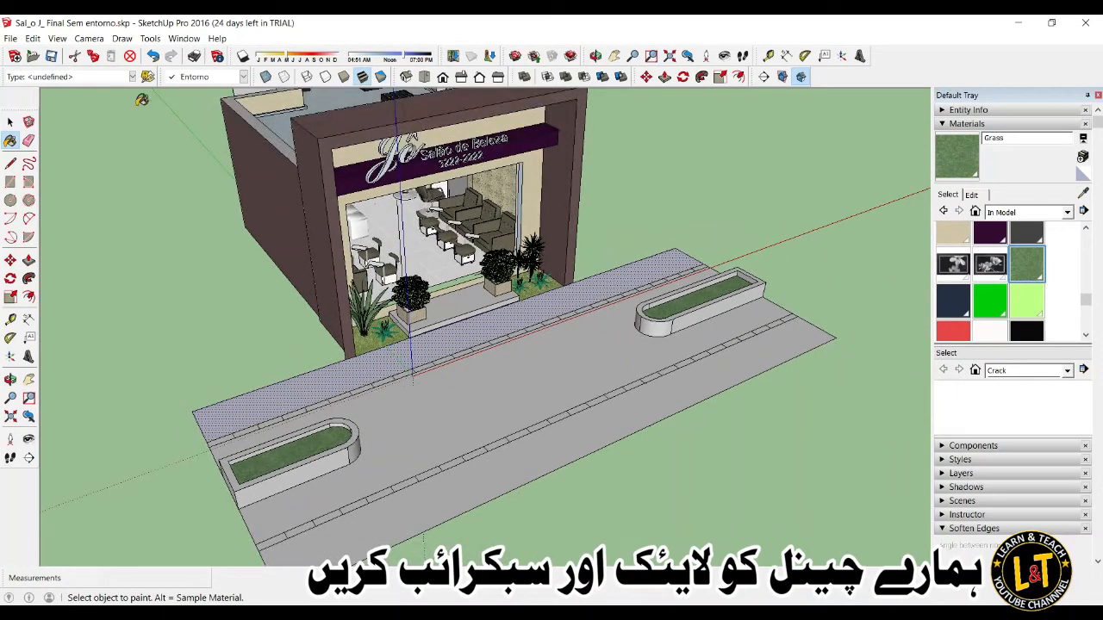
Start a JPEG image import and open the Desktop folder 2020 DWG > Google Sketchup > TAXTURE PICTURE > Briks Design.
{"action": "left_click", "coordinate": [10, 39]}
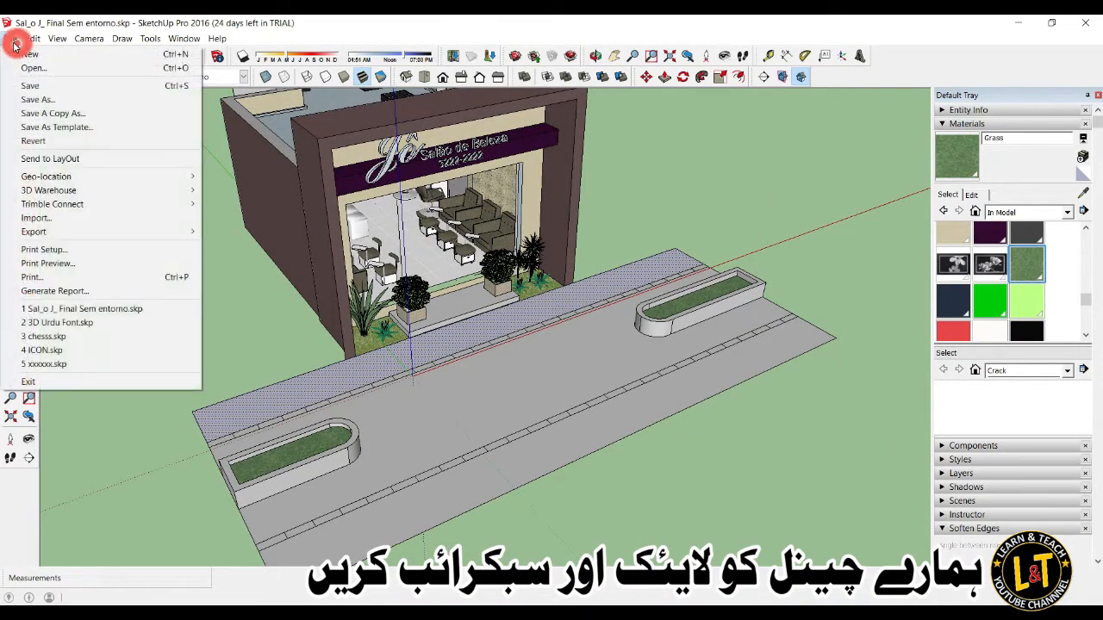
{"action": "left_click", "coordinate": [51, 230]}
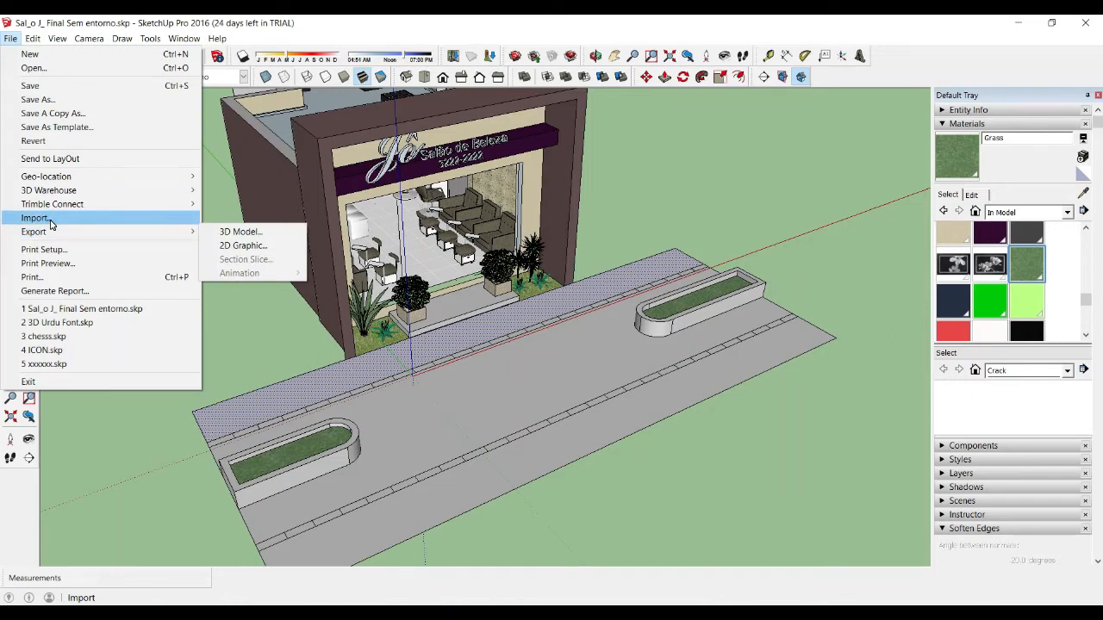
{"action": "left_click", "coordinate": [51, 218]}
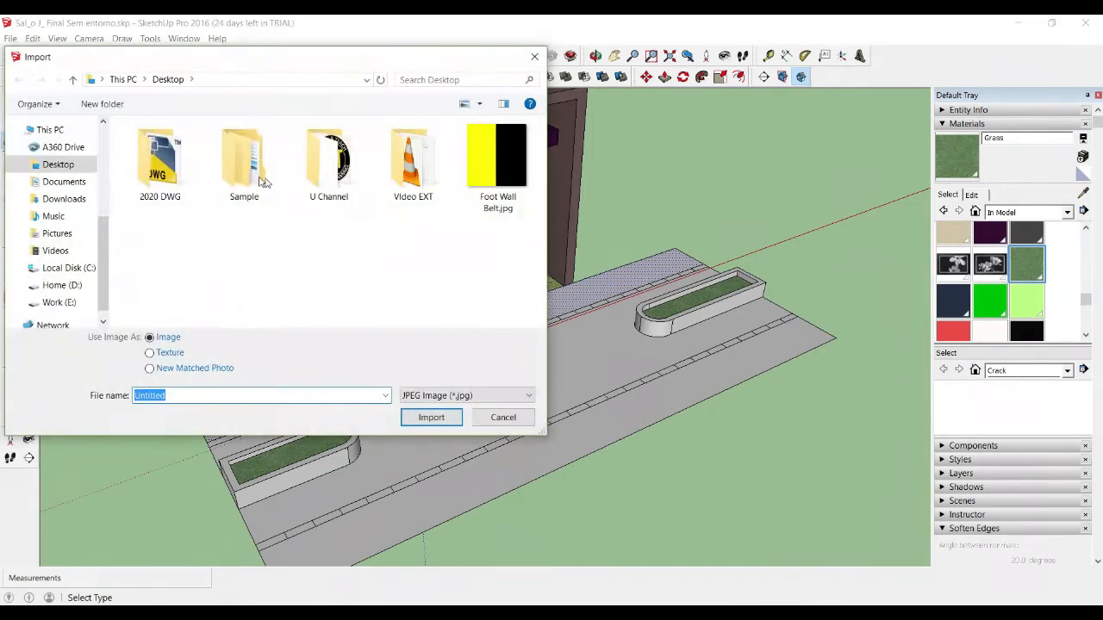
{"action": "left_click", "coordinate": [173, 175]}
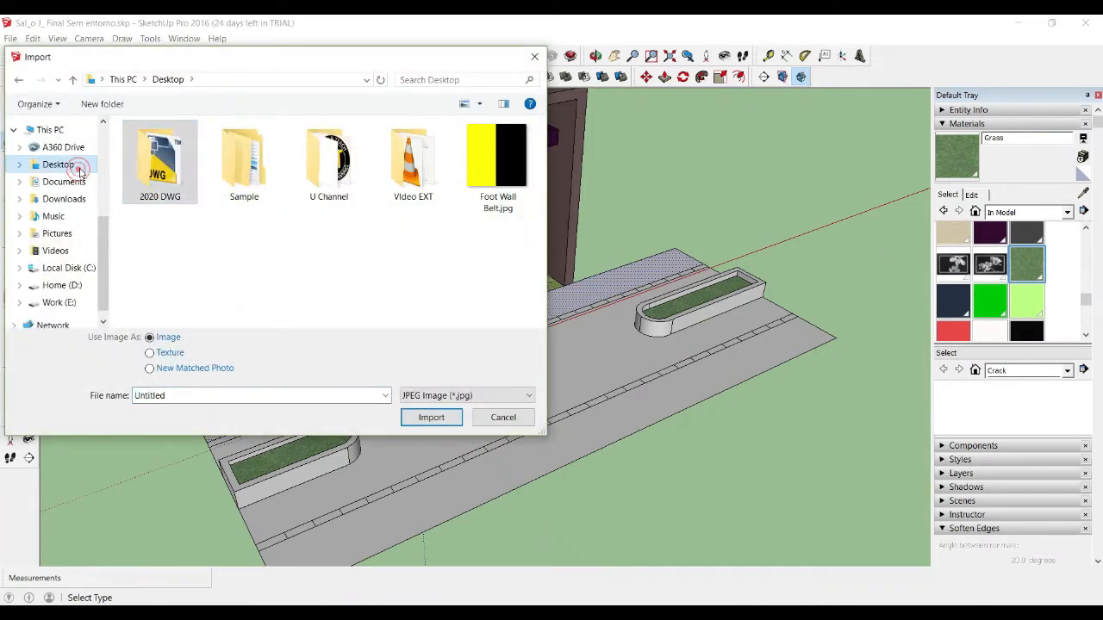
{"action": "double_click", "coordinate": [161, 171]}
{"action": "double_click", "coordinate": [170, 149]}
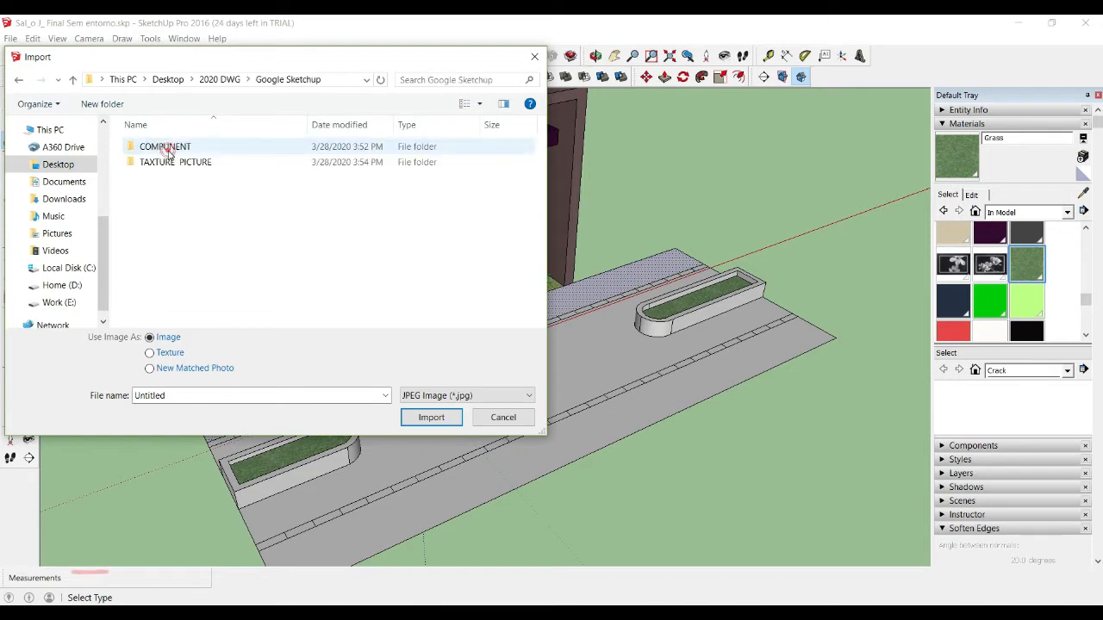
{"action": "double_click", "coordinate": [168, 162]}
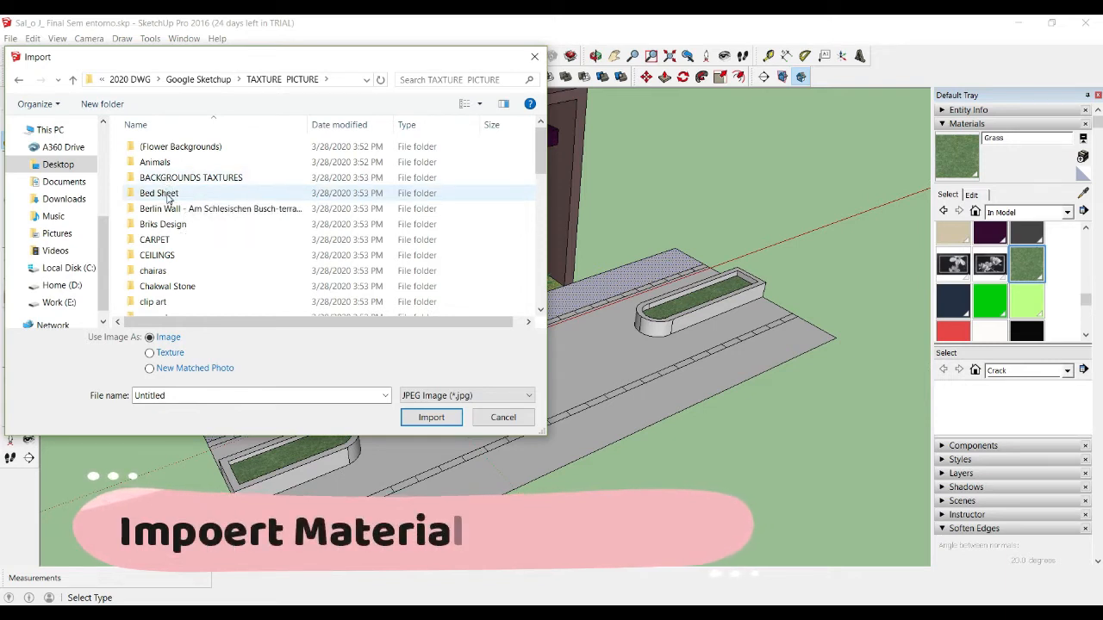
{"action": "left_click", "coordinate": [170, 225]}
{"action": "double_click", "coordinate": [169, 226]}
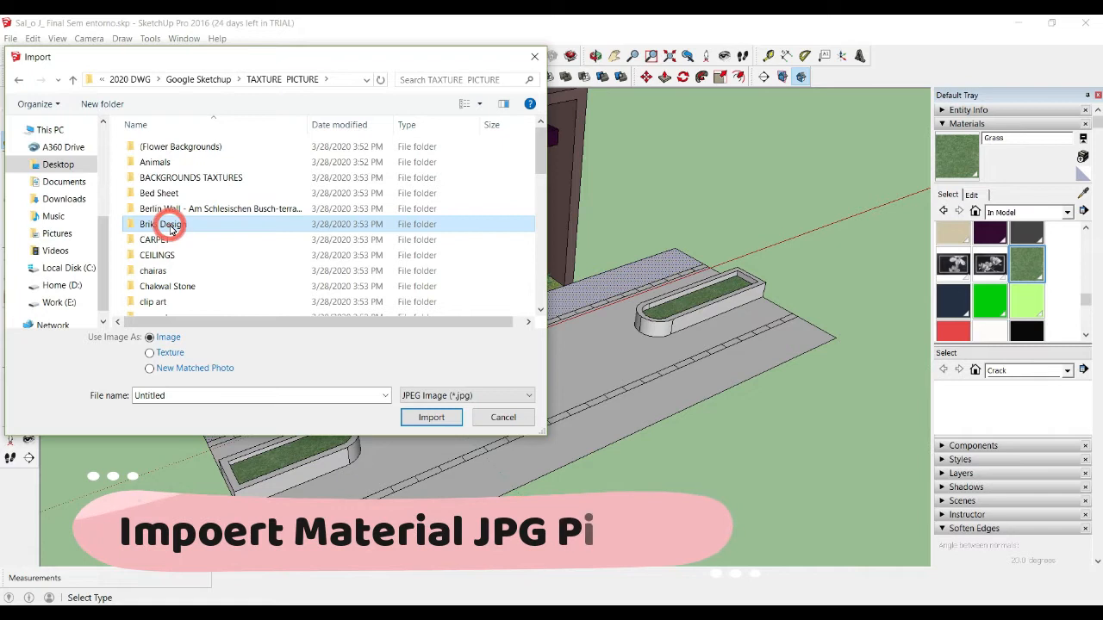
Find the brick texture ChicagoUsed.jpg in the Briks Design folder and import it with the Image option.
{"action": "scroll", "coordinate": [251, 250], "scroll_direction": "down", "scroll_amount": 2}
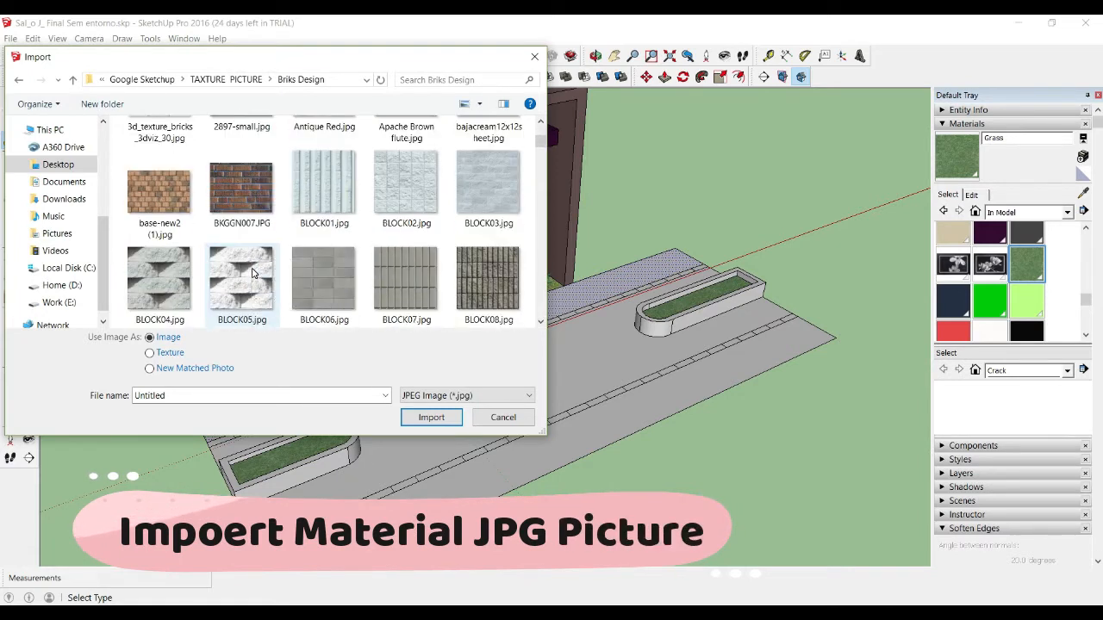
{"action": "scroll", "coordinate": [252, 263], "scroll_direction": "down", "scroll_amount": 4}
{"action": "scroll", "coordinate": [255, 273], "scroll_direction": "down", "scroll_amount": 2}
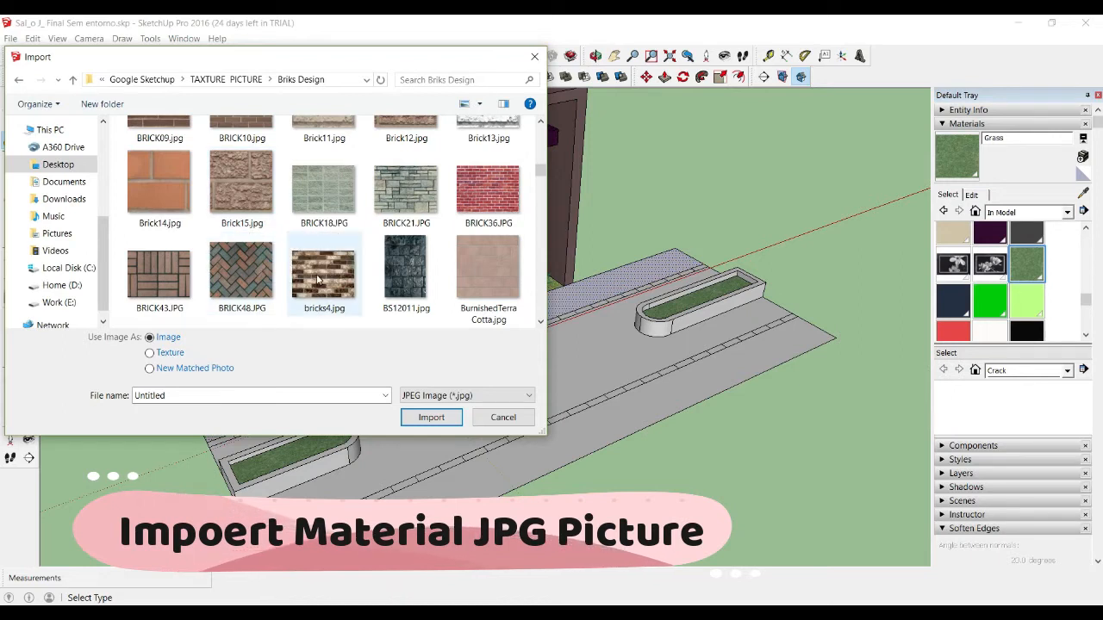
{"action": "scroll", "coordinate": [242, 290], "scroll_direction": "down", "scroll_amount": 3}
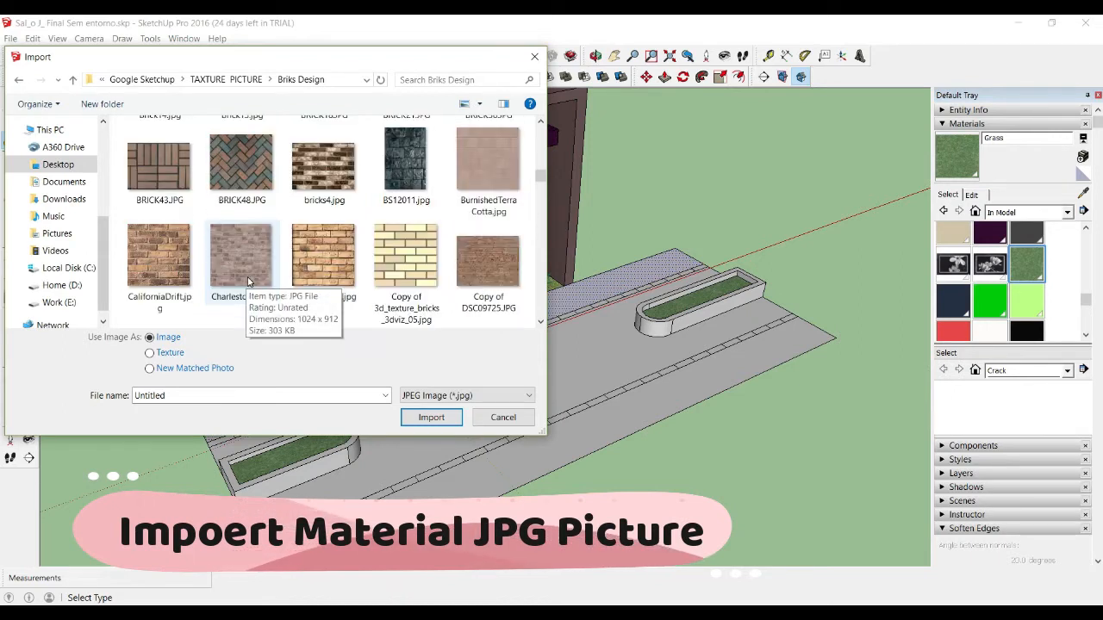
{"action": "scroll", "coordinate": [250, 280], "scroll_direction": "up", "scroll_amount": 2}
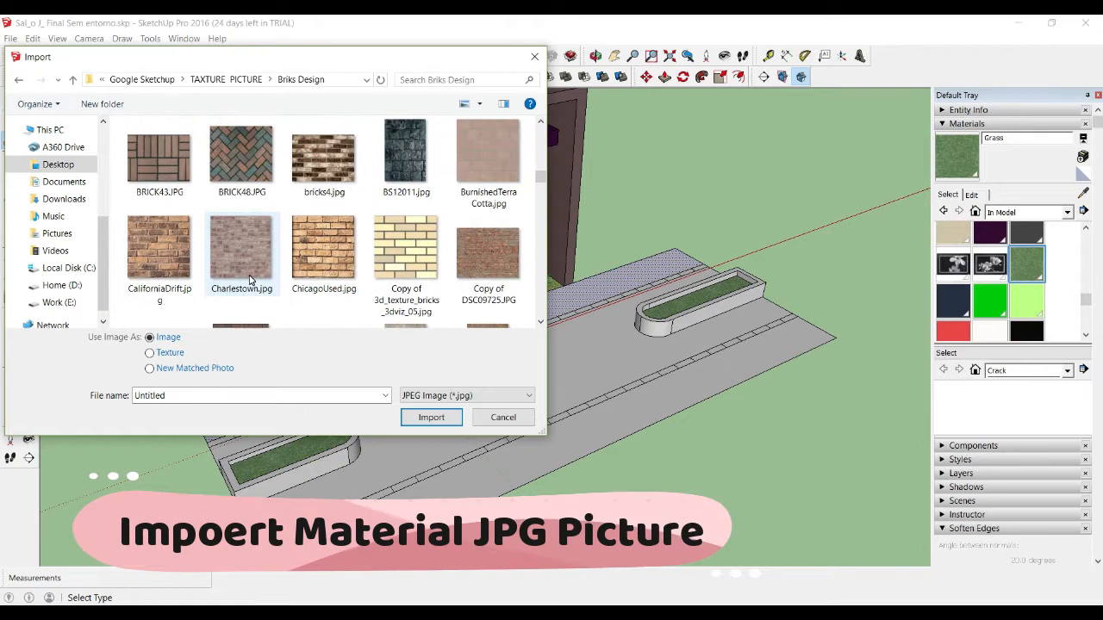
{"action": "scroll", "coordinate": [249, 280], "scroll_direction": "up", "scroll_amount": 2}
{"action": "scroll", "coordinate": [250, 281], "scroll_direction": "down", "scroll_amount": 2}
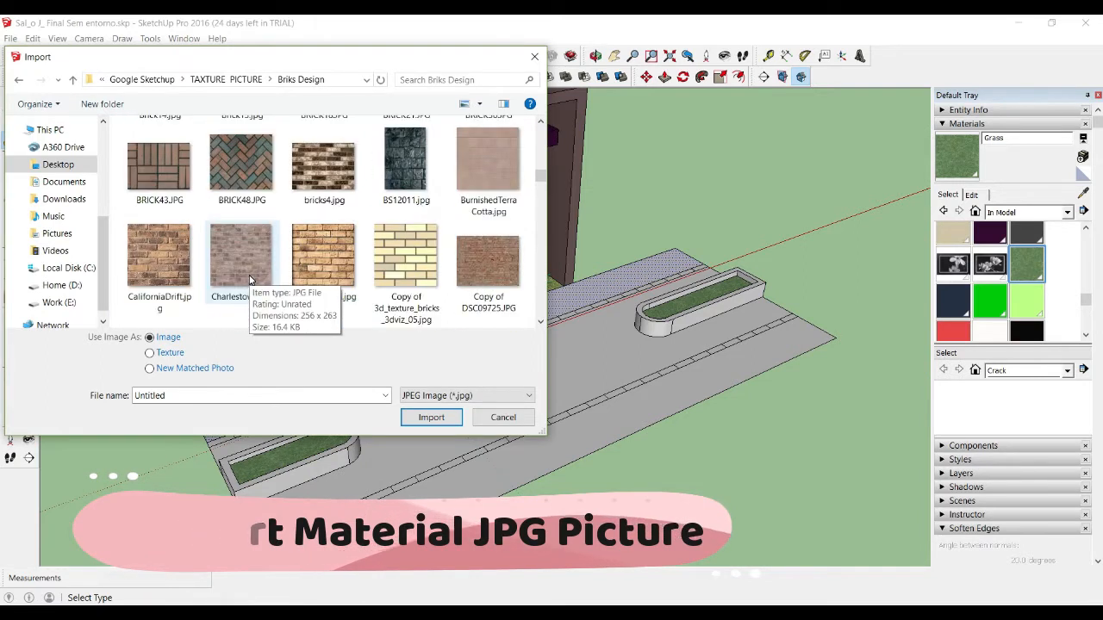
{"action": "scroll", "coordinate": [343, 249], "scroll_direction": "up", "scroll_amount": 3}
{"action": "scroll", "coordinate": [343, 249], "scroll_direction": "down", "scroll_amount": 2}
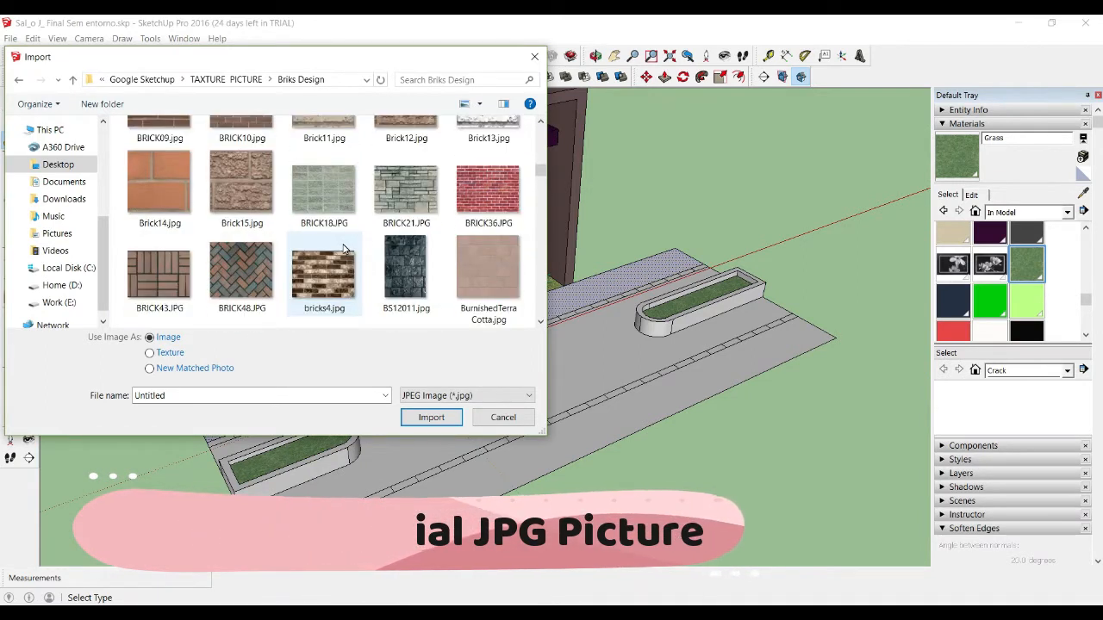
{"action": "scroll", "coordinate": [335, 272], "scroll_direction": "down", "scroll_amount": 2}
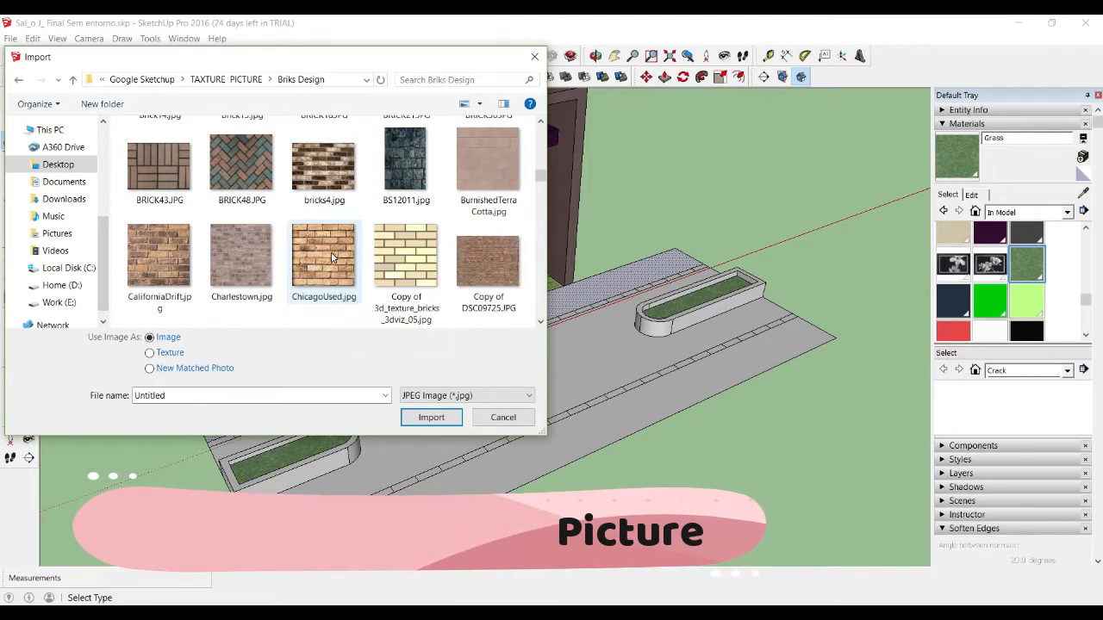
{"action": "left_click", "coordinate": [331, 252]}
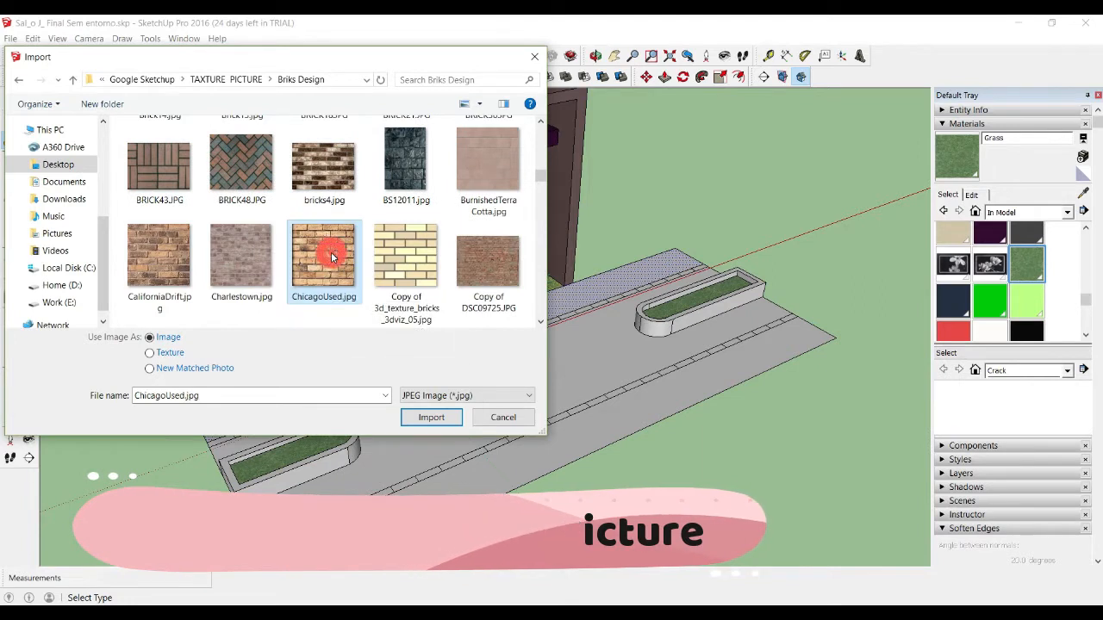
{"action": "left_click", "coordinate": [439, 420]}
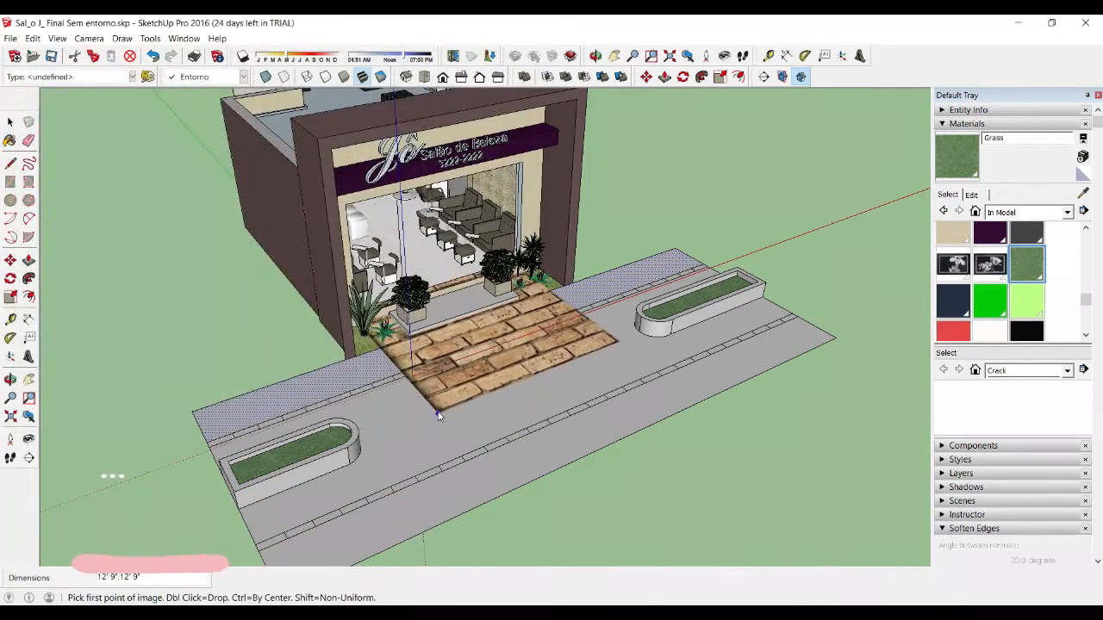
Place the brick image flat on the empty ground in front of the street, about 2' 3 3/4" high.
{"action": "scroll", "coordinate": [457, 500], "scroll_direction": "down", "scroll_amount": 4}
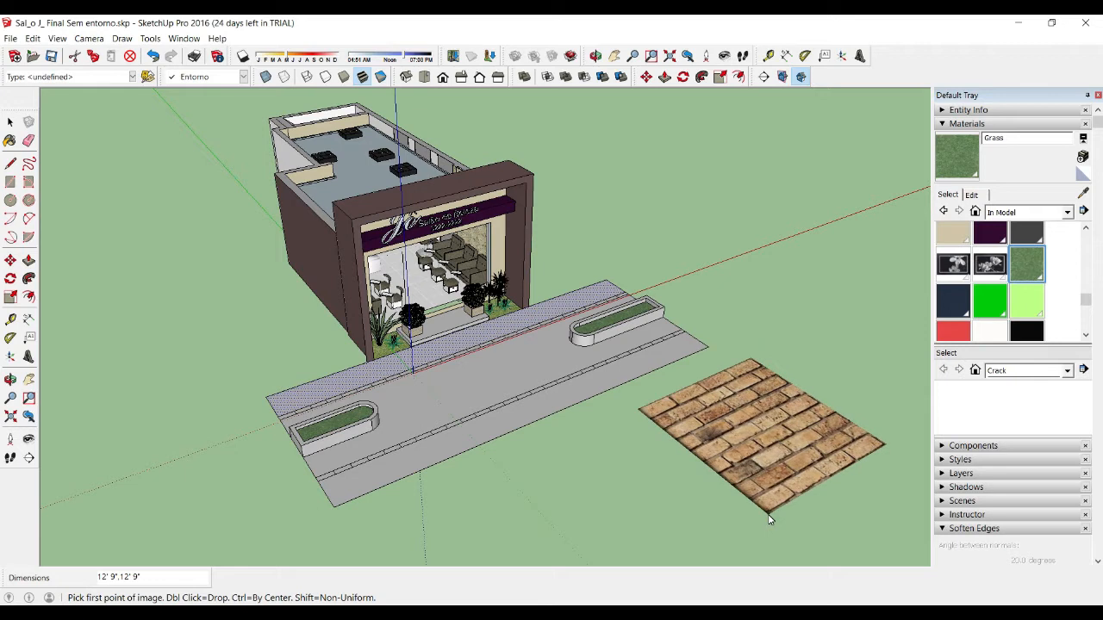
{"action": "left_click", "coordinate": [768, 517]}
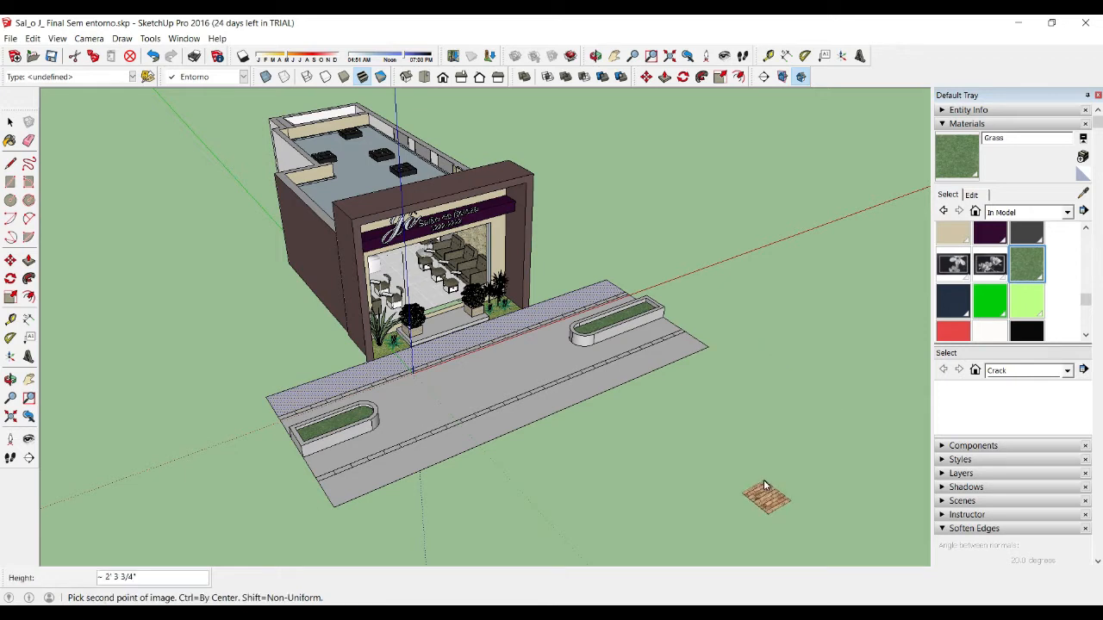
{"action": "left_click", "coordinate": [766, 488]}
{"action": "key", "text": "b"}
{"action": "scroll", "coordinate": [790, 508], "scroll_direction": "up", "scroll_amount": 3}
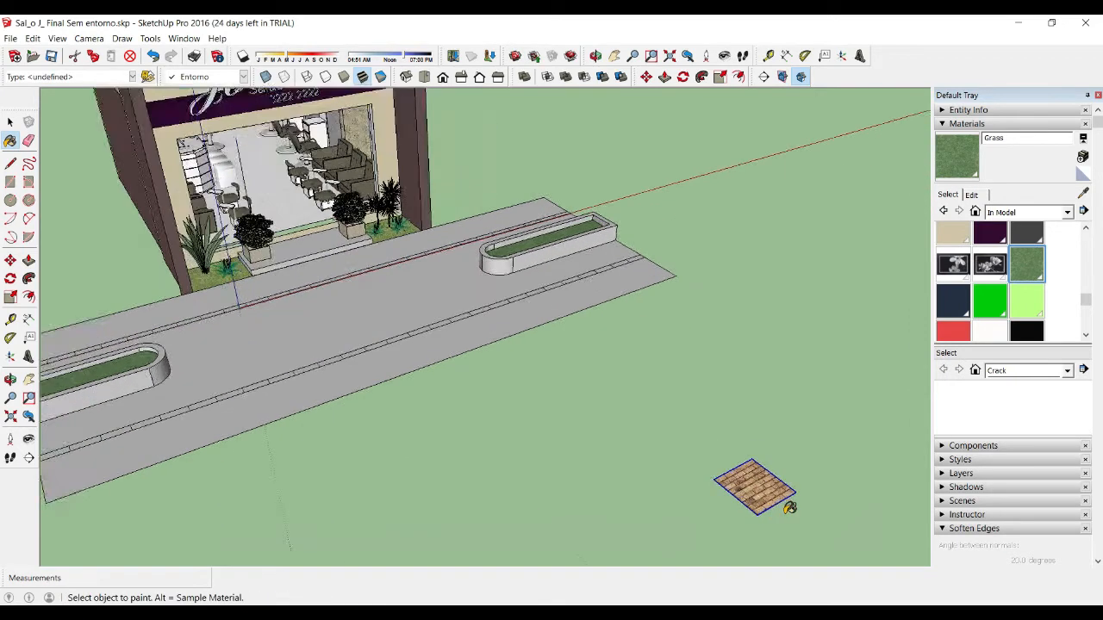
{"action": "scroll", "coordinate": [789, 509], "scroll_direction": "up", "scroll_amount": 2}
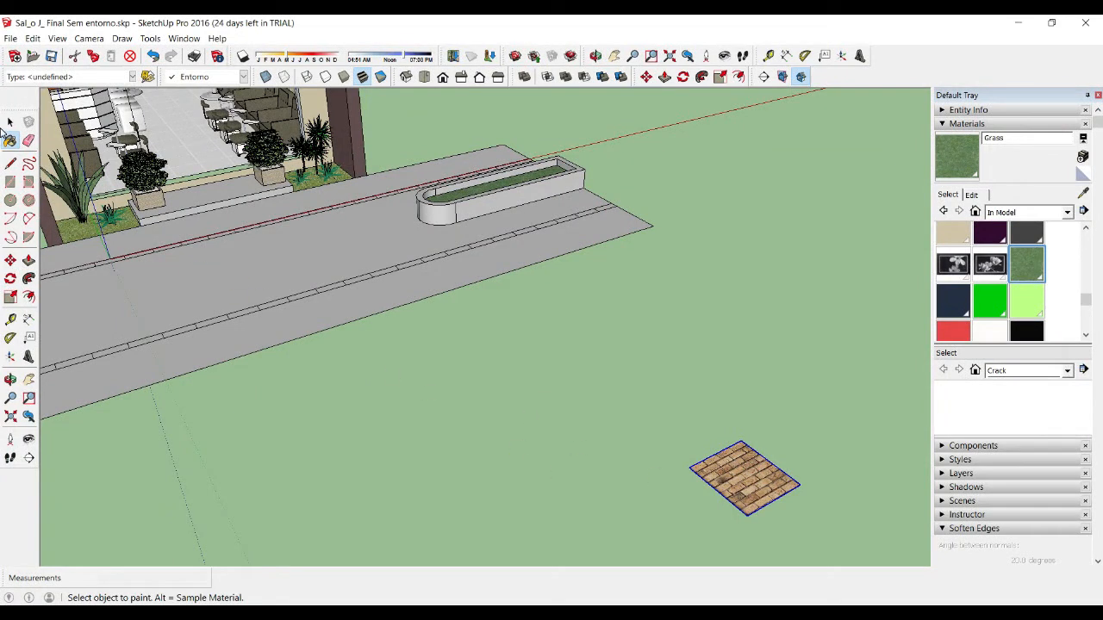
{"action": "left_click", "coordinate": [10, 122]}
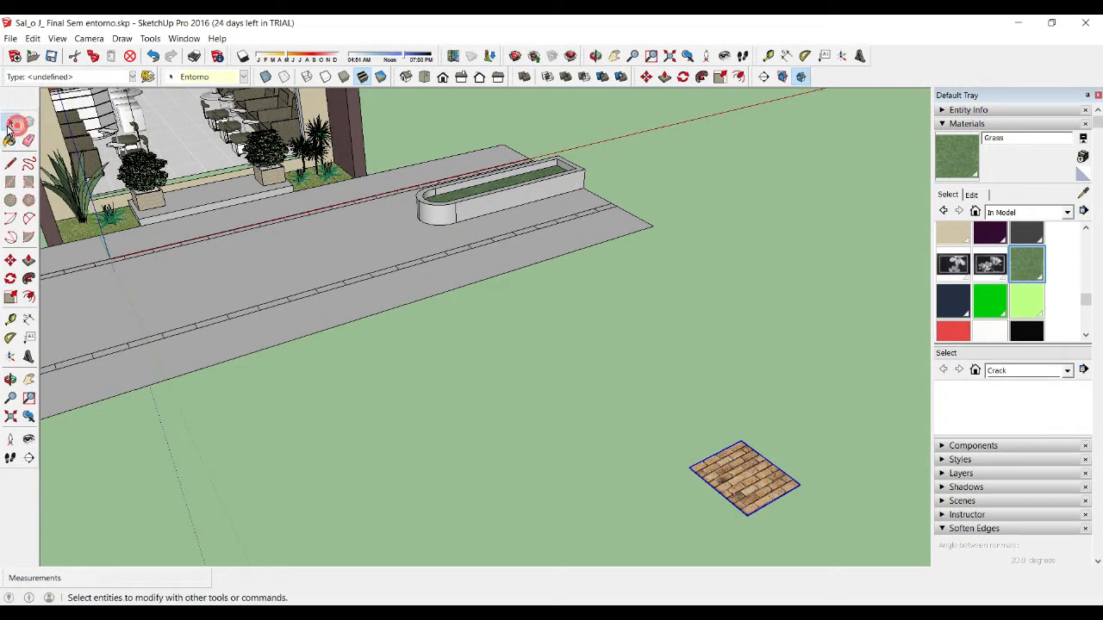
{"action": "right_click", "coordinate": [763, 485]}
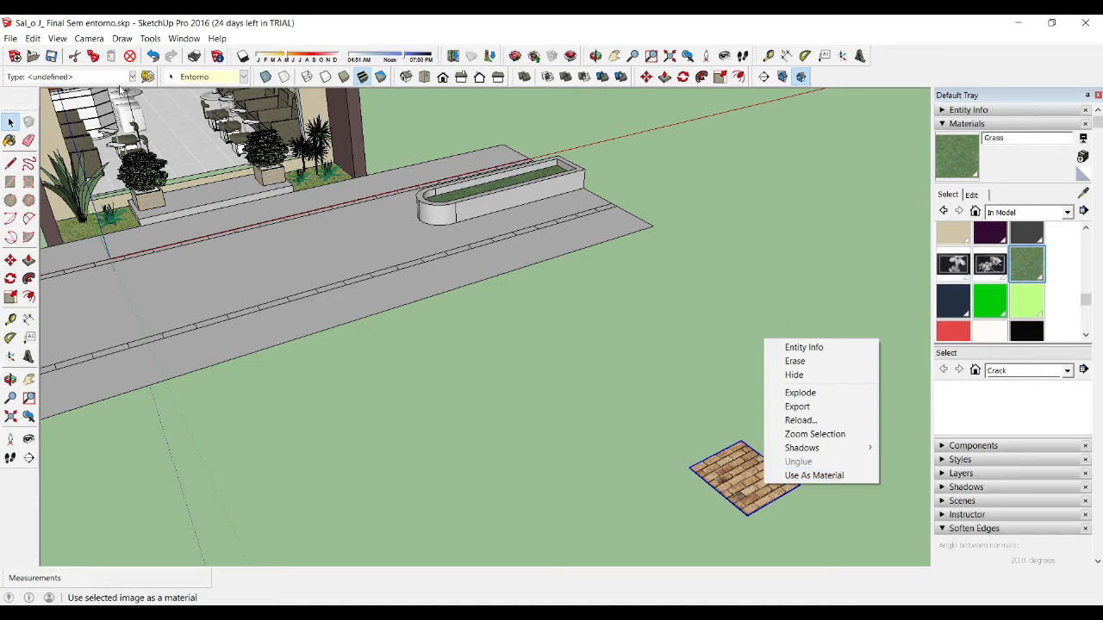
{"action": "left_click", "coordinate": [11, 37]}
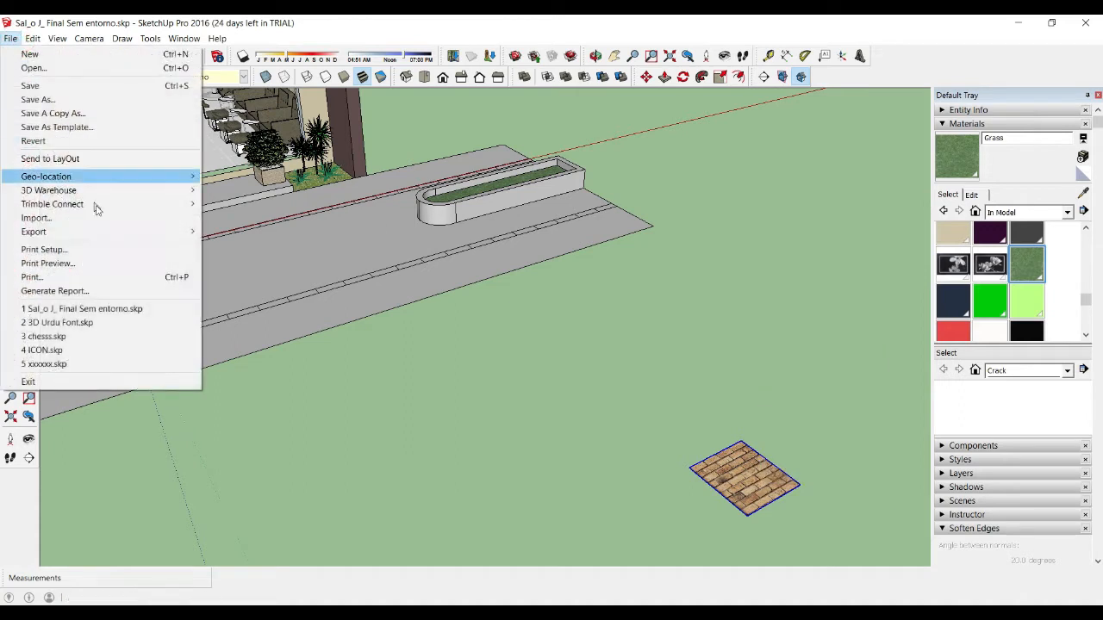
{"action": "mouse_move", "coordinate": [103, 231]}
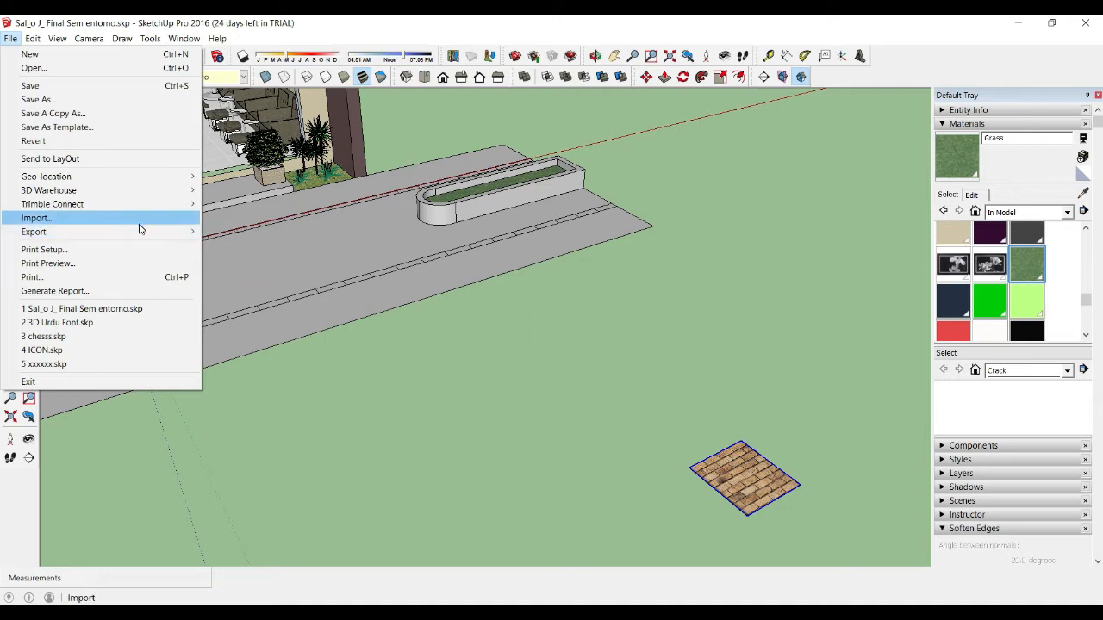
{"action": "mouse_move", "coordinate": [145, 234]}
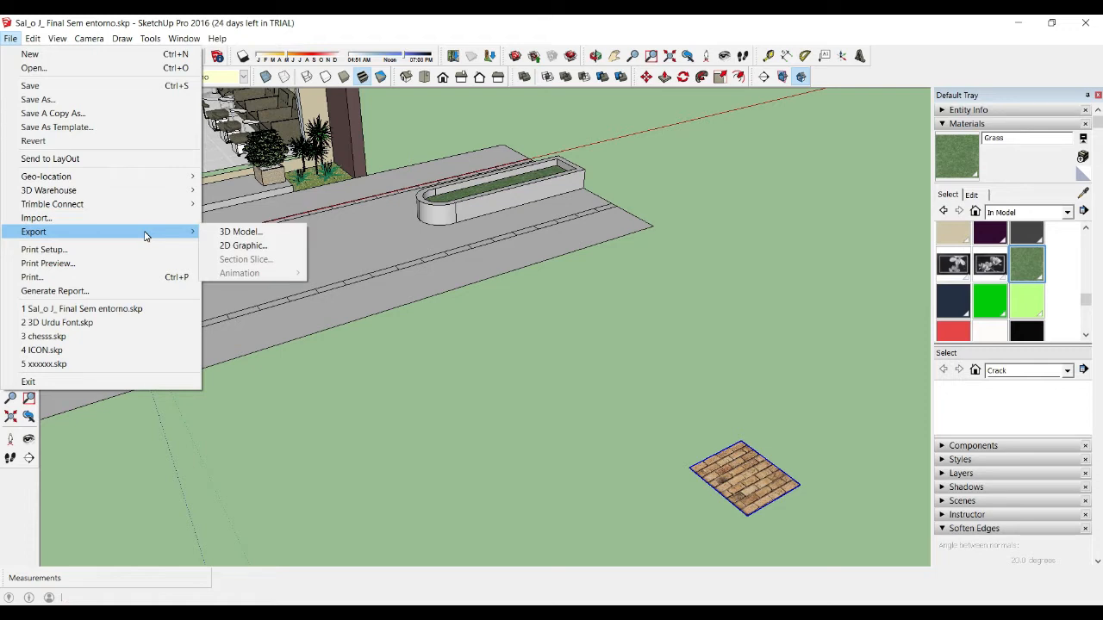
{"action": "left_click", "coordinate": [148, 218]}
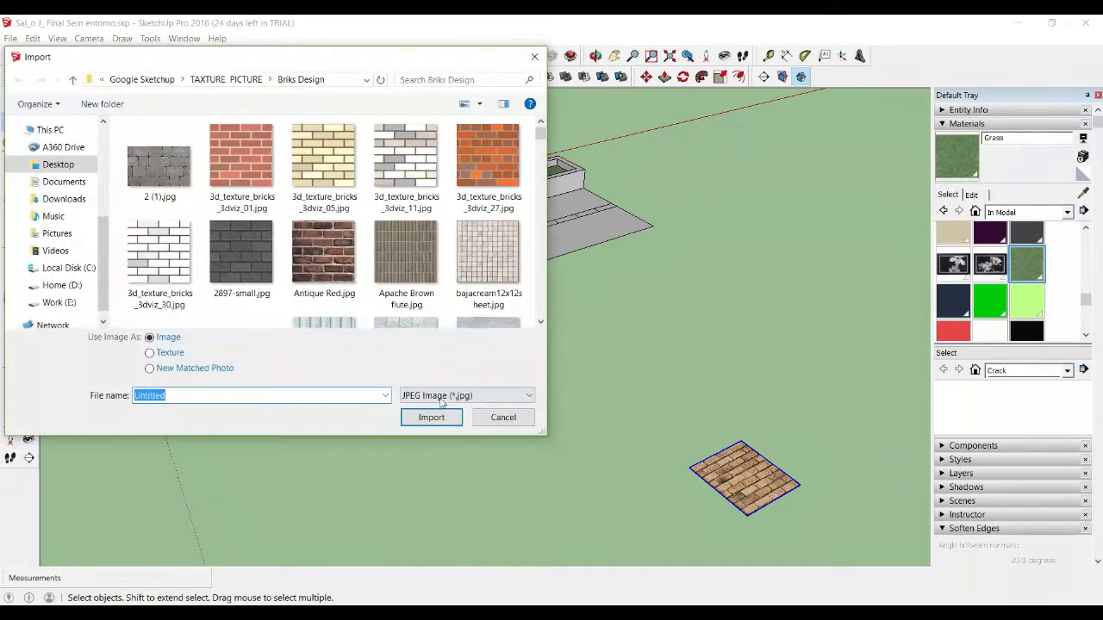
{"action": "left_click", "coordinate": [465, 396]}
{"action": "left_click", "coordinate": [465, 395]}
{"action": "left_click", "coordinate": [464, 396]}
{"action": "left_click", "coordinate": [465, 410]}
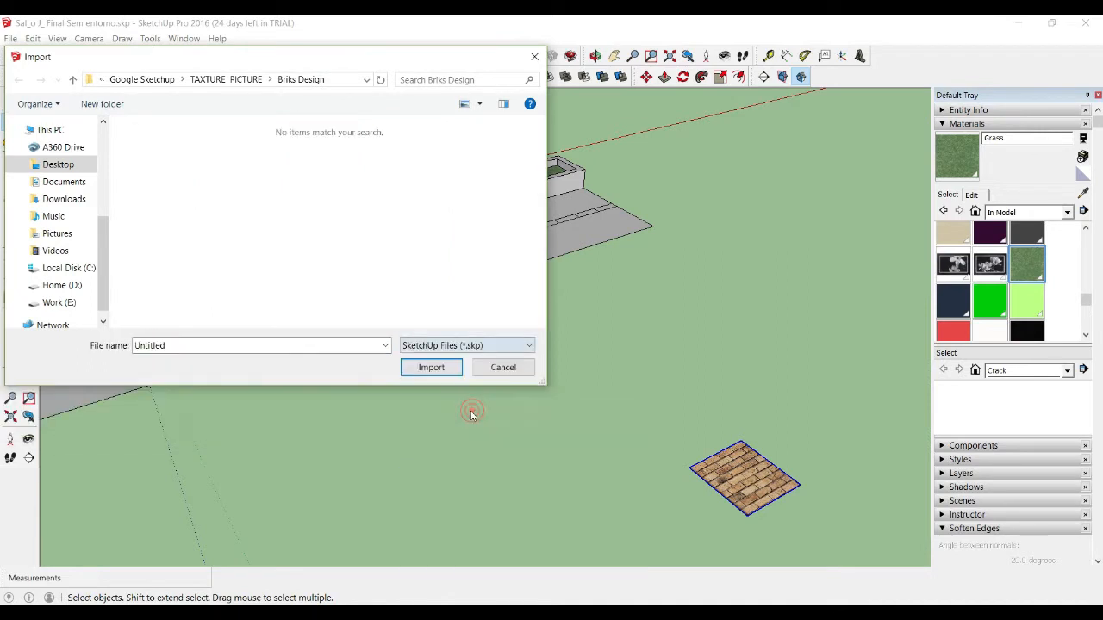
{"action": "left_click", "coordinate": [441, 349]}
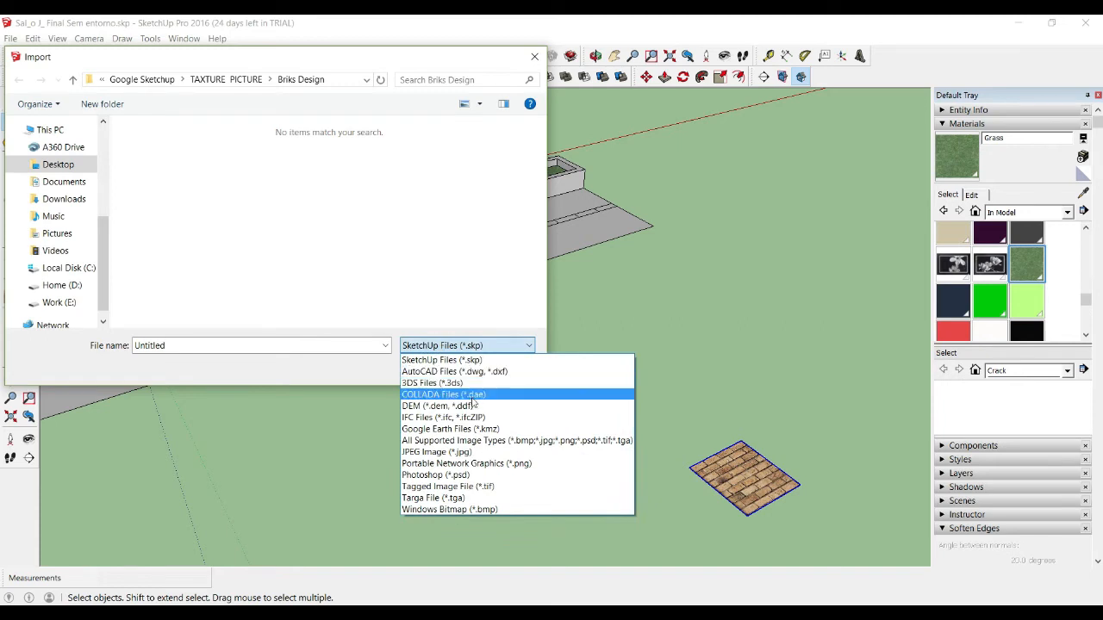
{"action": "left_click", "coordinate": [466, 452]}
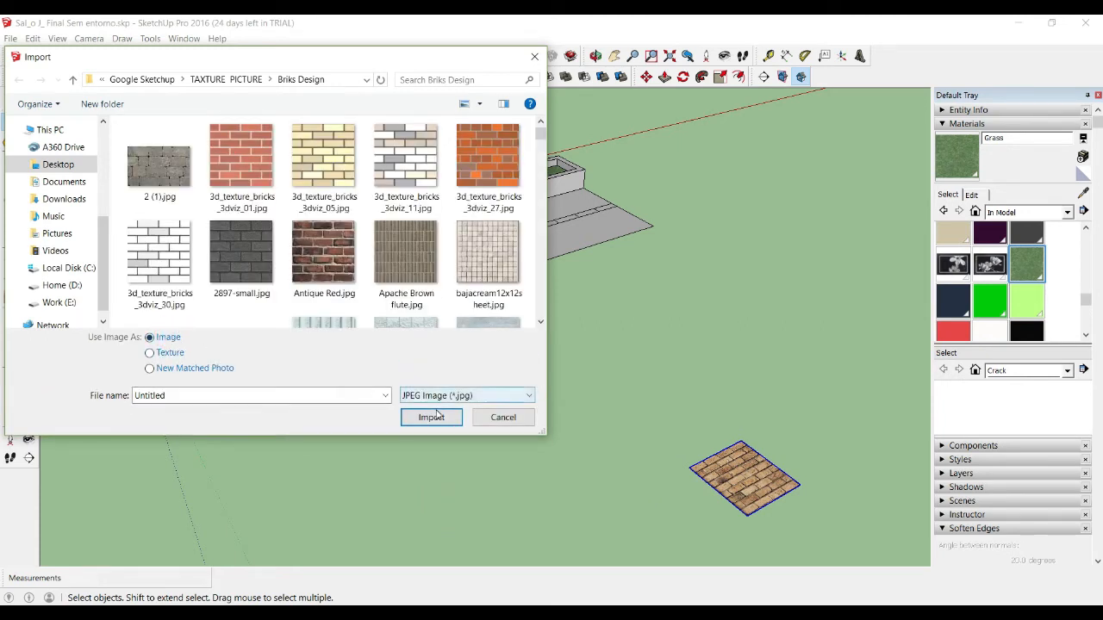
{"action": "left_click", "coordinate": [523, 420]}
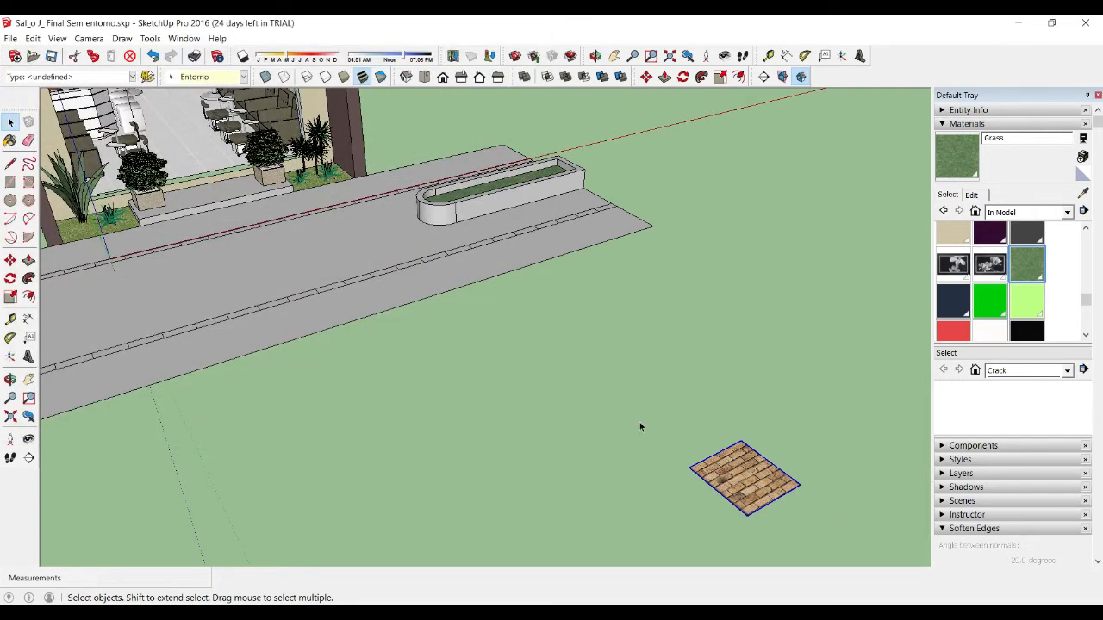
Use the placed brick image as a material and pick the resulting ChicagoUsed material from those in the model.
{"action": "scroll", "coordinate": [511, 344], "scroll_direction": "down", "scroll_amount": 3}
{"action": "scroll", "coordinate": [659, 405], "scroll_direction": "up", "scroll_amount": 5}
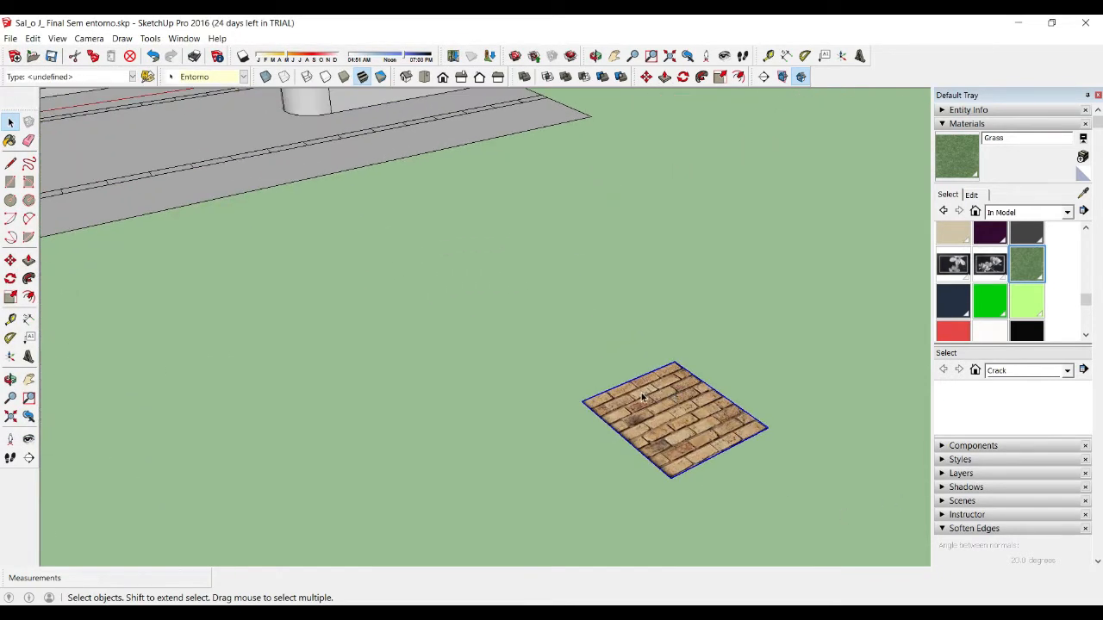
{"action": "scroll", "coordinate": [579, 400], "scroll_direction": "down", "scroll_amount": 2}
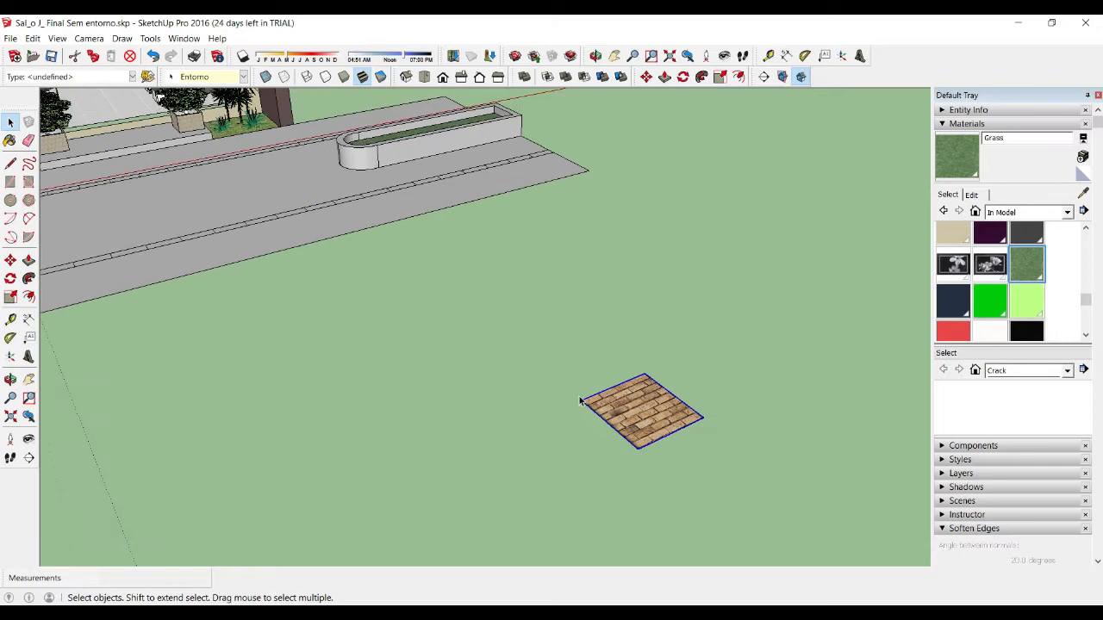
{"action": "right_click", "coordinate": [653, 410]}
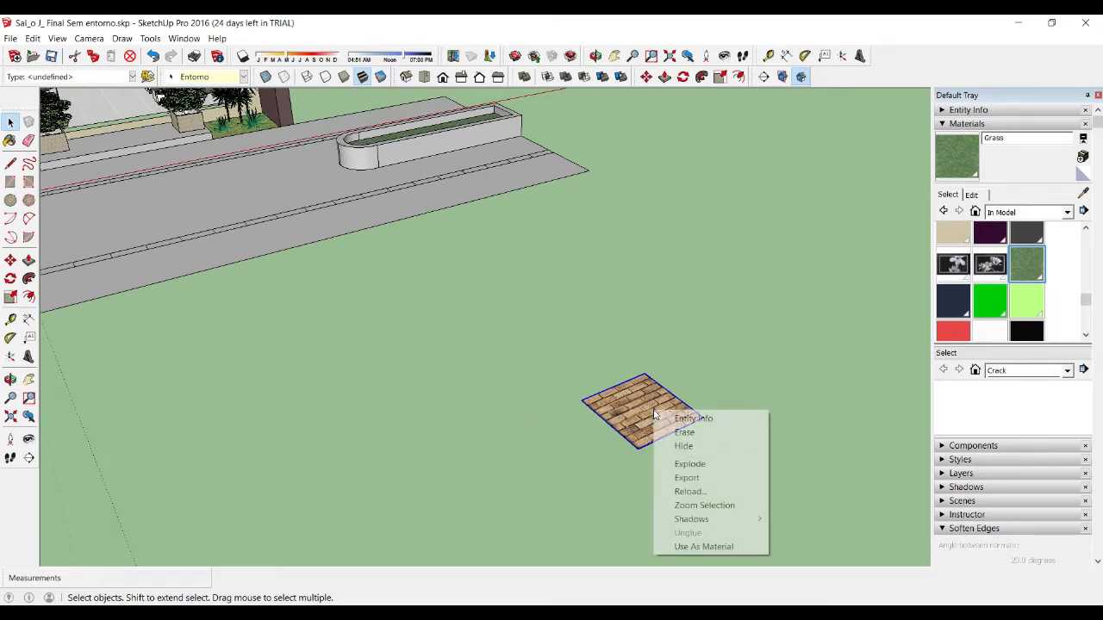
{"action": "left_click", "coordinate": [689, 547]}
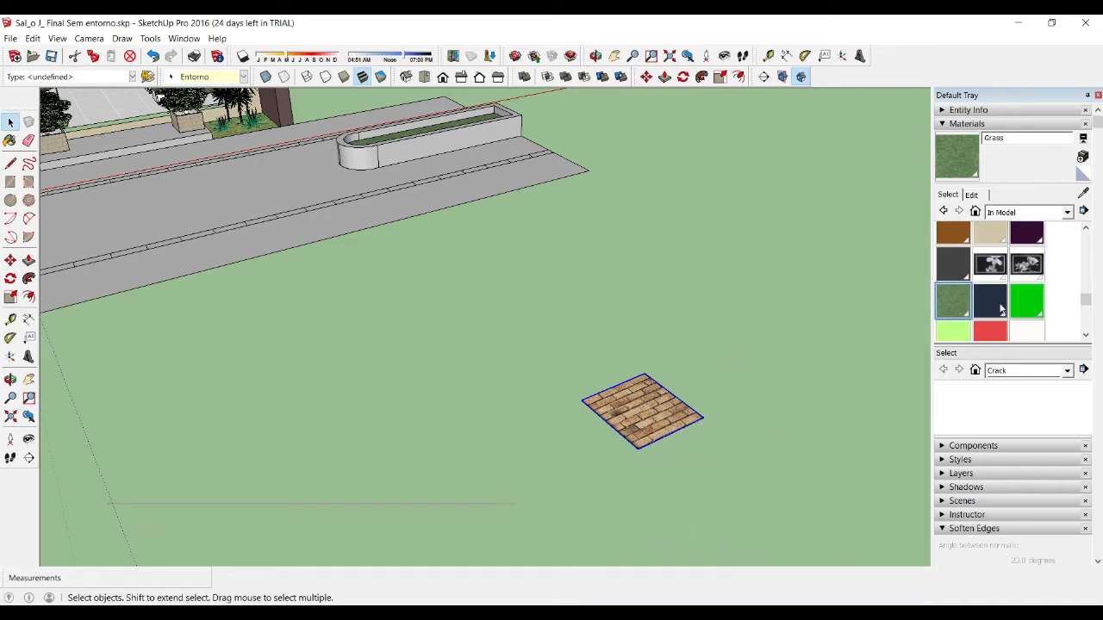
{"action": "left_click", "coordinate": [1096, 323]}
{"action": "mouse_move", "coordinate": [1084, 297]}
{"action": "left_mouse_down"}
{"action": "mouse_move", "coordinate": [1088, 324]}
{"action": "mouse_move", "coordinate": [1093, 283]}
{"action": "left_mouse_up"}
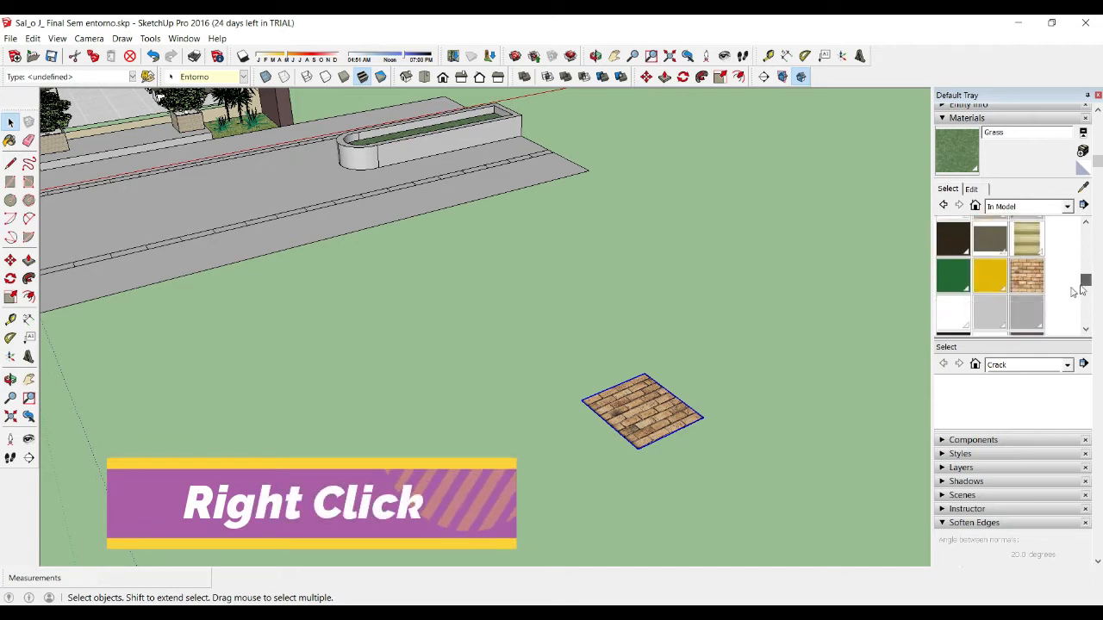
{"action": "left_click", "coordinate": [1026, 278]}
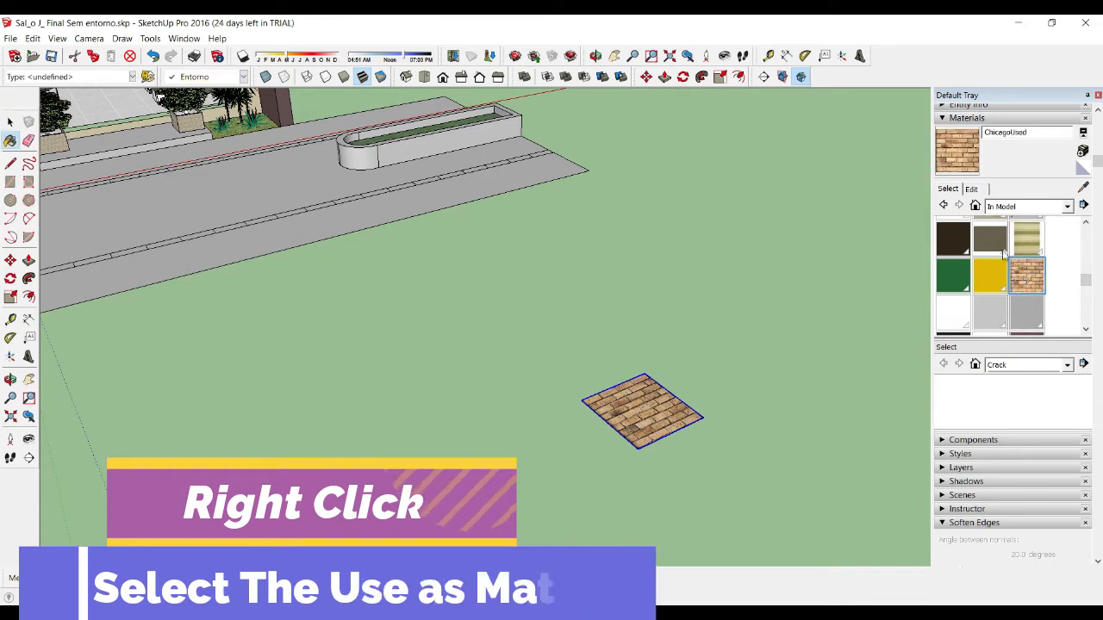
Unlock the ChicagoUsed texture's aspect ratio and set its size to 12" wide and 8" high.
{"action": "left_click", "coordinate": [972, 190]}
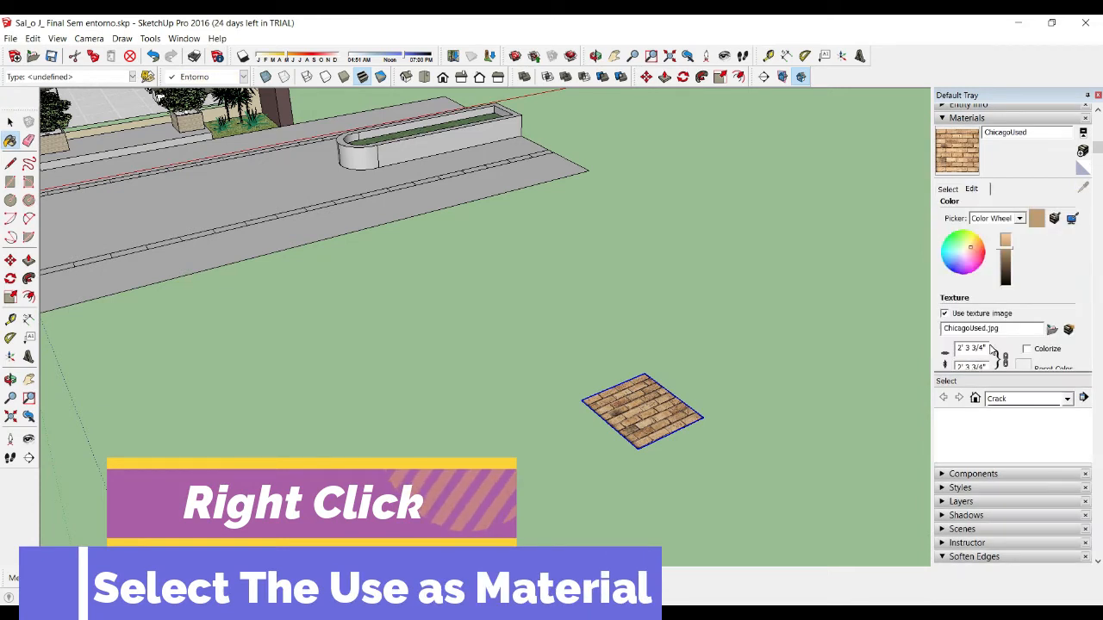
{"action": "left_click_drag", "start_coordinate": [989, 347], "coordinate": [956, 350]}
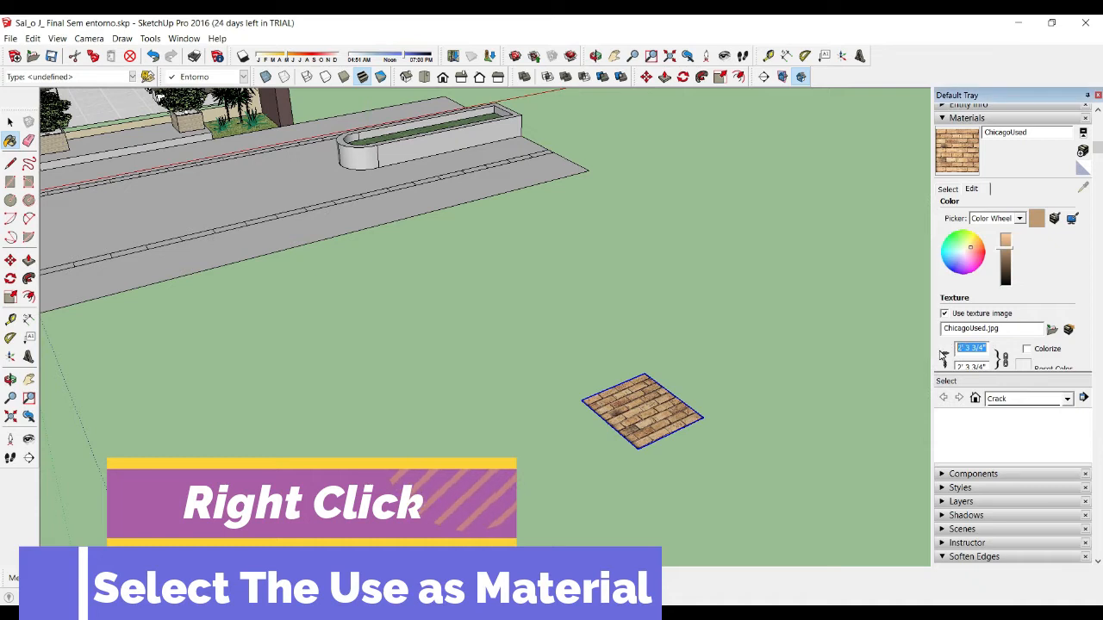
{"action": "type", "text": "12"}
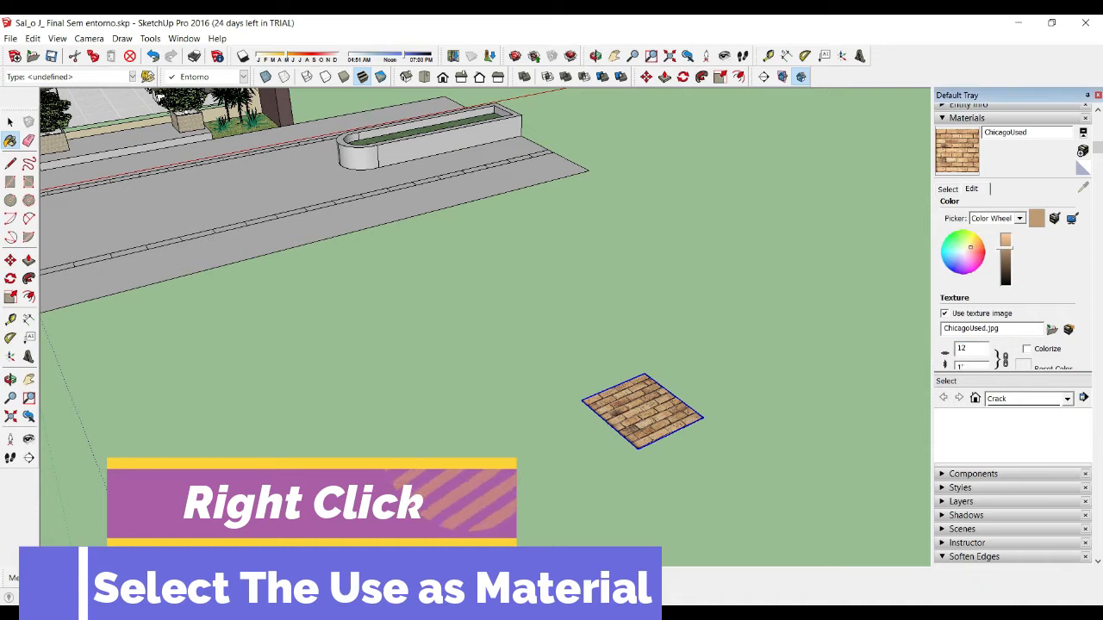
{"action": "key", "text": "Return"}
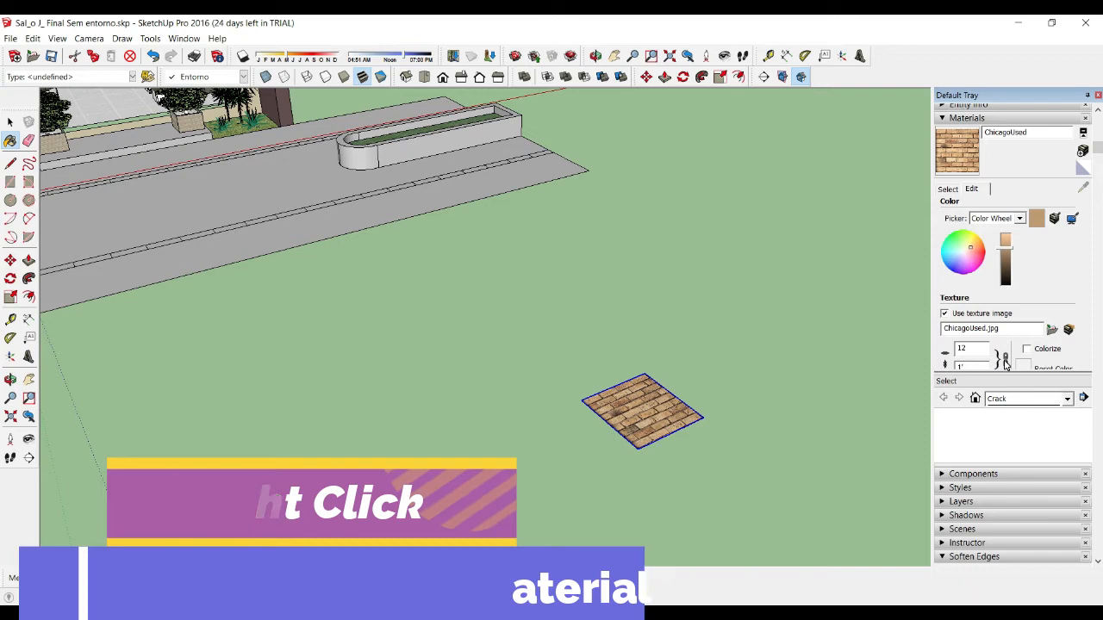
{"action": "left_click_drag", "start_coordinate": [966, 368], "coordinate": [954, 373]}
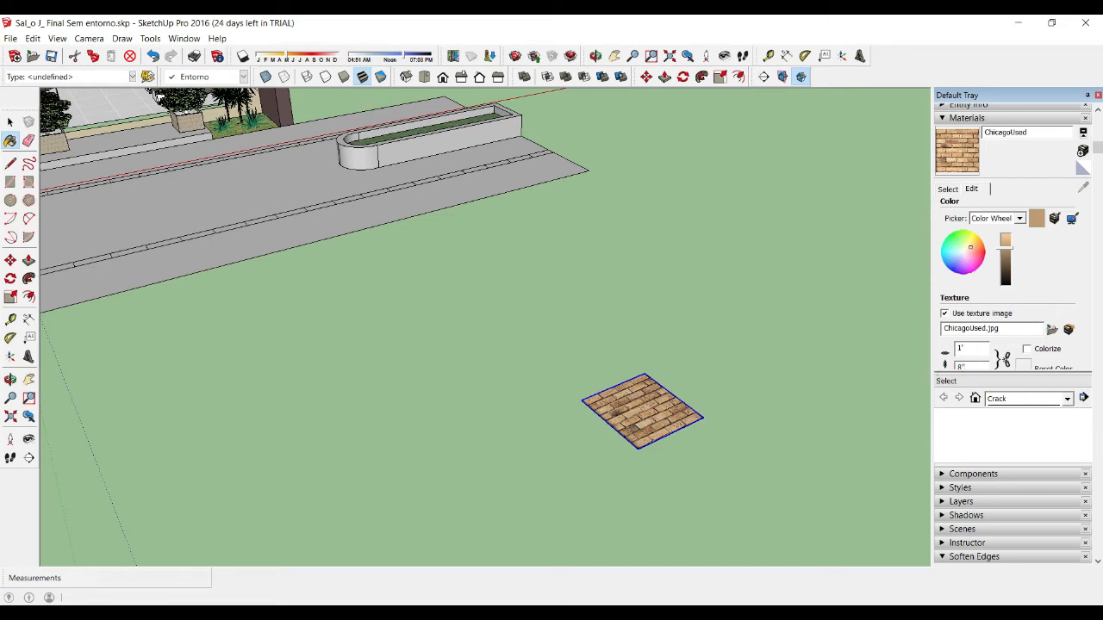
Paint the salon's long outer side wall and the adjoining side face of the facade frame with ChicagoUsed.
{"action": "scroll", "coordinate": [828, 345], "scroll_direction": "down", "scroll_amount": 2}
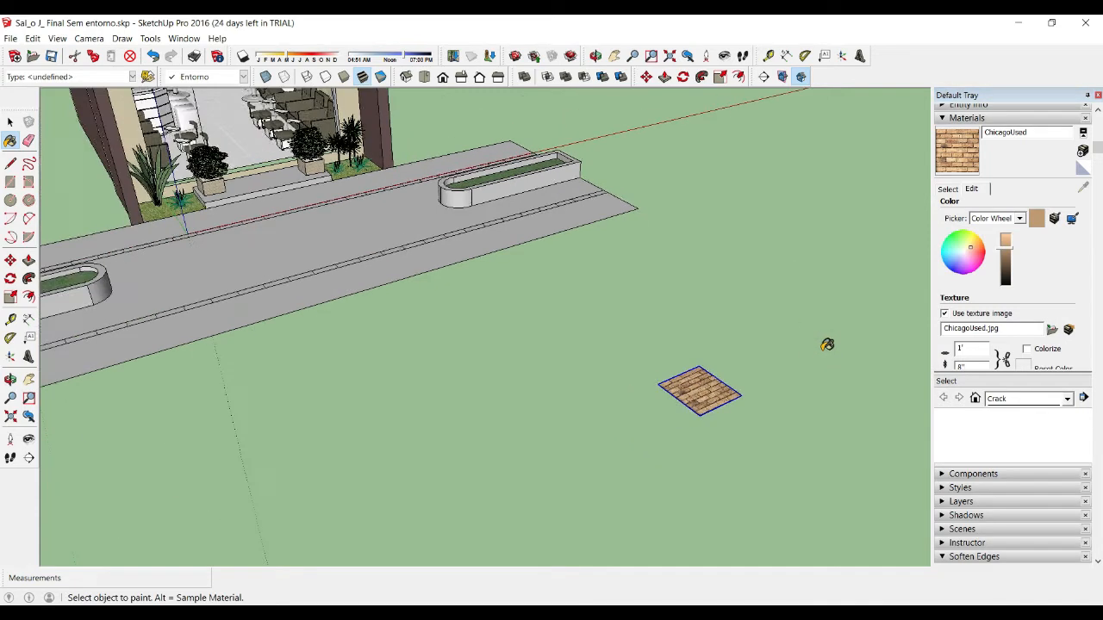
{"action": "scroll", "coordinate": [827, 345], "scroll_direction": "down", "scroll_amount": 3}
{"action": "scroll", "coordinate": [979, 212], "scroll_direction": "down", "scroll_amount": 1}
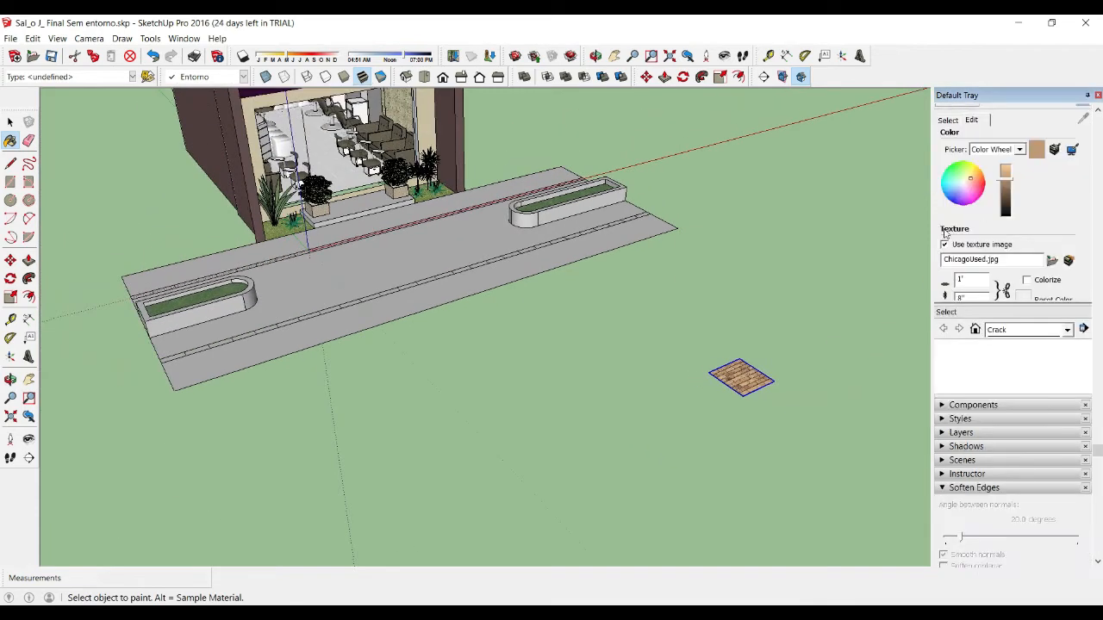
{"action": "middle_click_drag", "start_coordinate": [498, 308], "coordinate": [338, 295]}
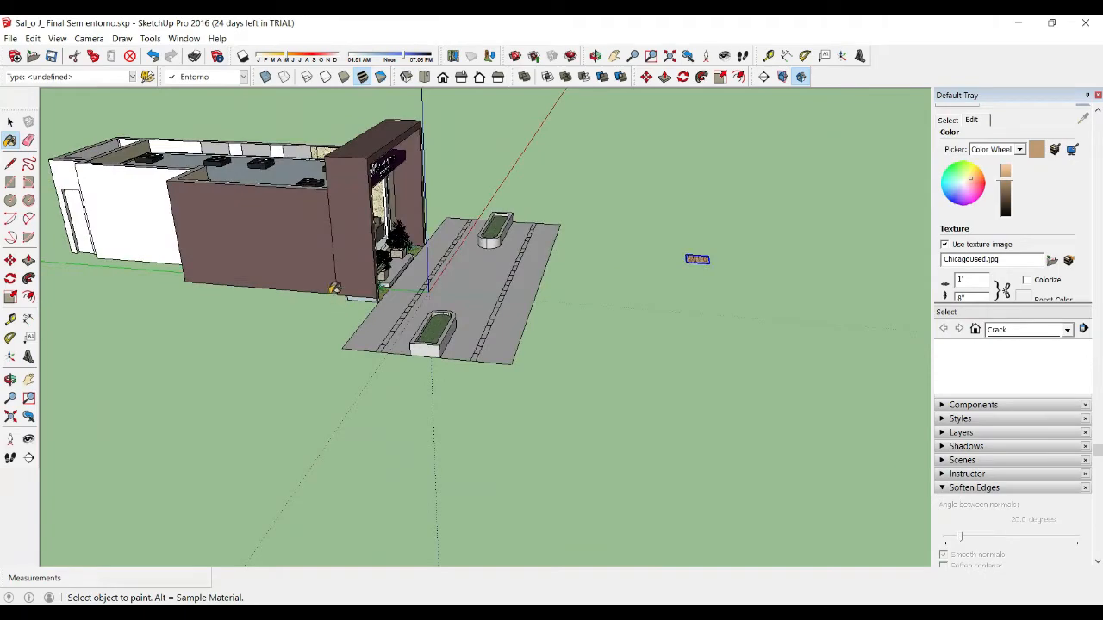
{"action": "scroll", "coordinate": [253, 184], "scroll_direction": "up", "scroll_amount": 4}
{"action": "left_click", "coordinate": [301, 209]}
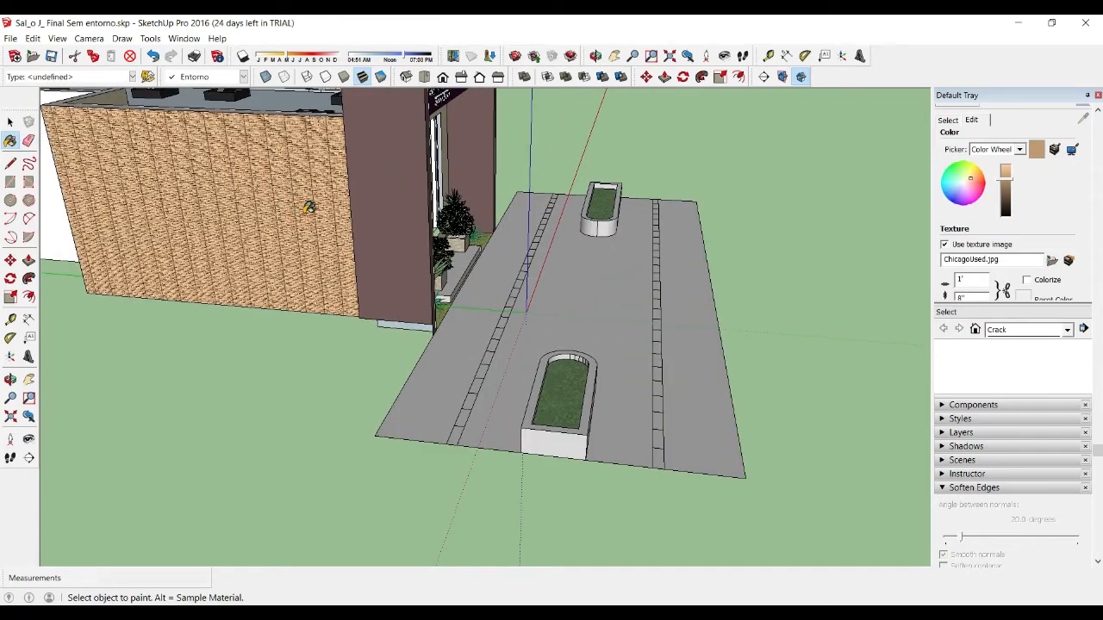
{"action": "scroll", "coordinate": [304, 196], "scroll_direction": "up", "scroll_amount": 6}
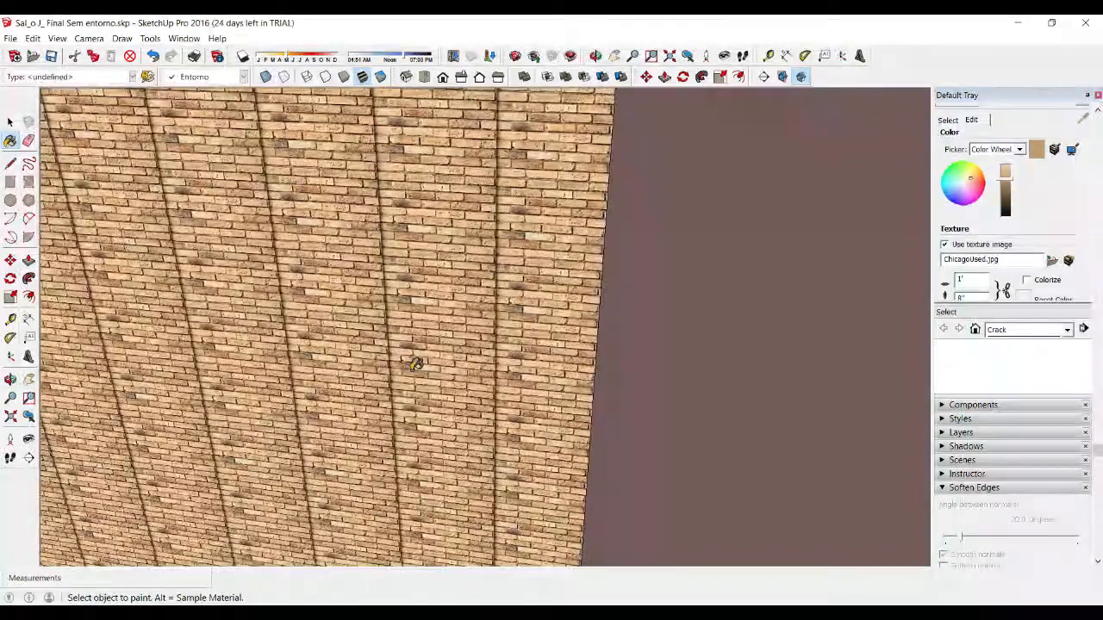
{"action": "middle_click_drag", "start_coordinate": [414, 364], "coordinate": [317, 340]}
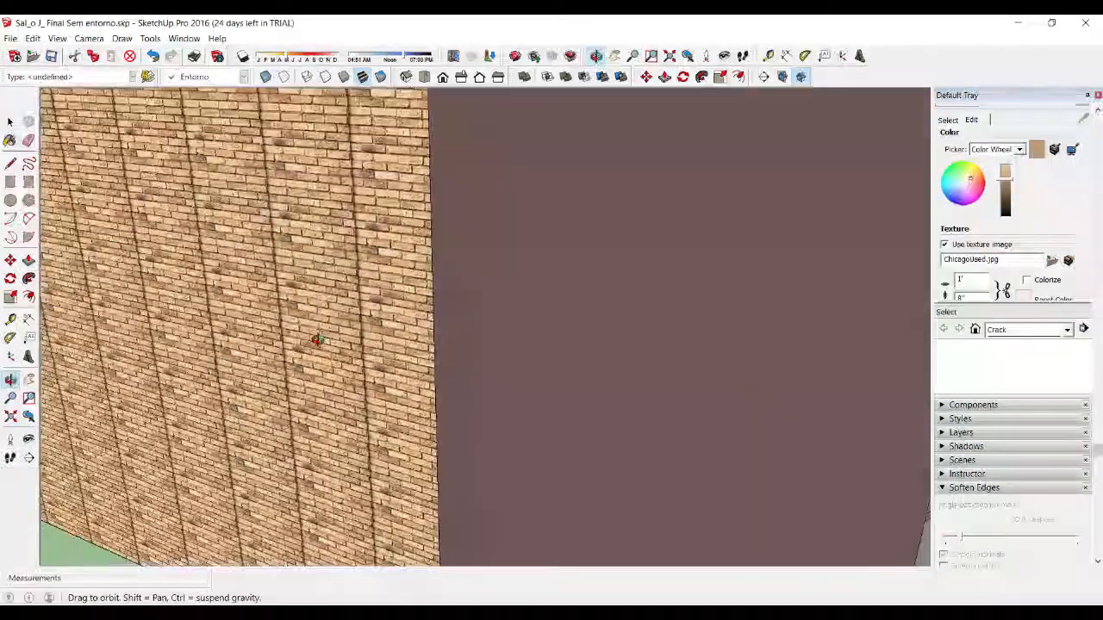
{"action": "scroll", "coordinate": [345, 319], "scroll_direction": "down", "scroll_amount": 10}
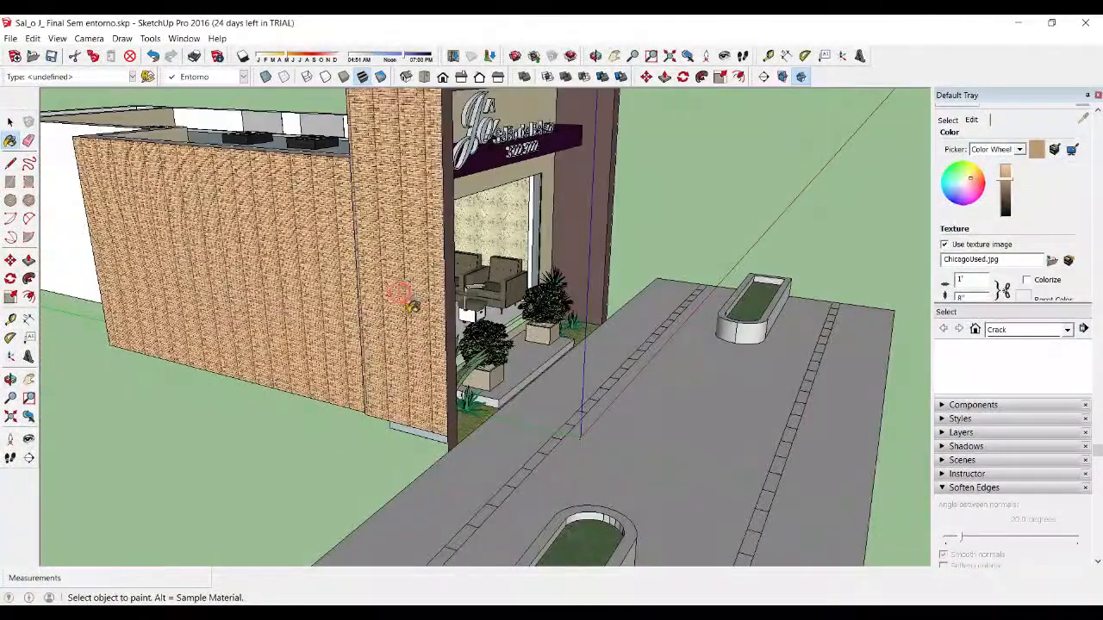
Paint the top of the facade frame and the building's opposite side, including the long wall, with the ChicagoUsed brick.
{"action": "scroll", "coordinate": [405, 297], "scroll_direction": "down", "scroll_amount": 5}
{"action": "scroll", "coordinate": [397, 108], "scroll_direction": "up", "scroll_amount": 6}
{"action": "middle_click_drag", "start_coordinate": [507, 172], "coordinate": [334, 244]}
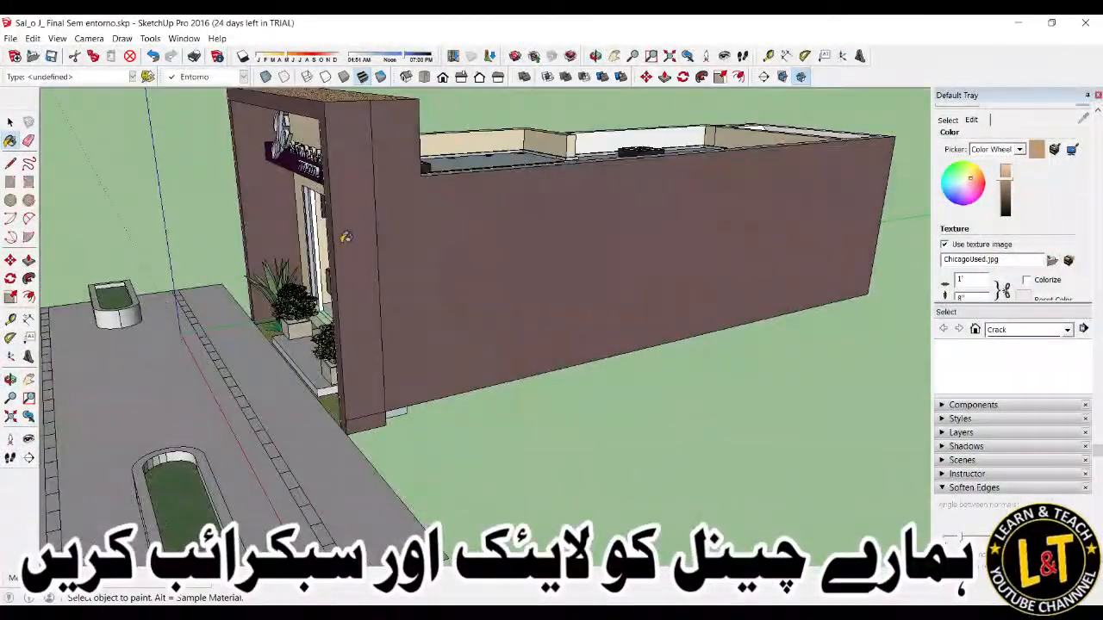
{"action": "left_click", "coordinate": [366, 229]}
{"action": "scroll", "coordinate": [512, 278], "scroll_direction": "down", "scroll_amount": 3}
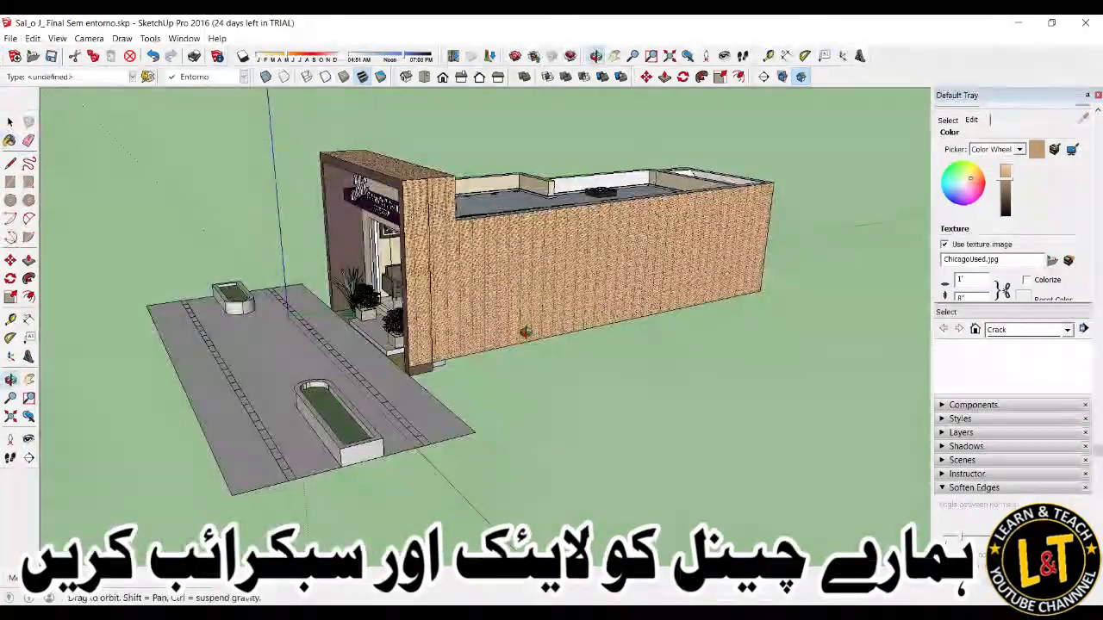
{"action": "scroll", "coordinate": [515, 258], "scroll_direction": "up", "scroll_amount": 8}
{"action": "scroll", "coordinate": [514, 242], "scroll_direction": "up", "scroll_amount": 3}
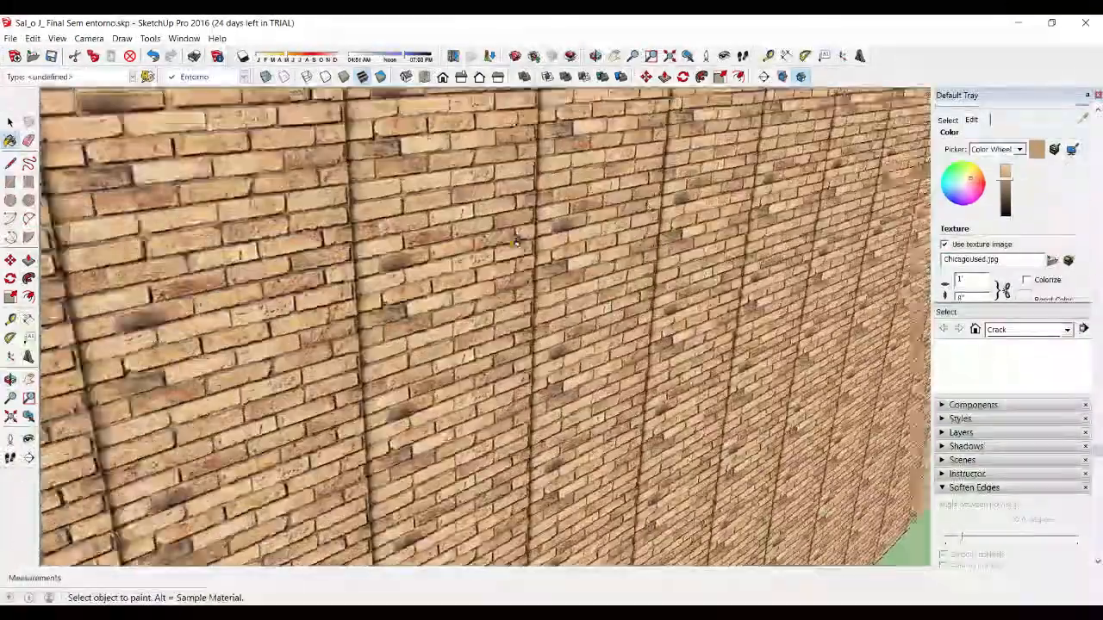
Start importing a picture and browse to the CARPET folder inside TAXTURE PICTURE.
{"action": "scroll", "coordinate": [417, 240], "scroll_direction": "down", "scroll_amount": 6}
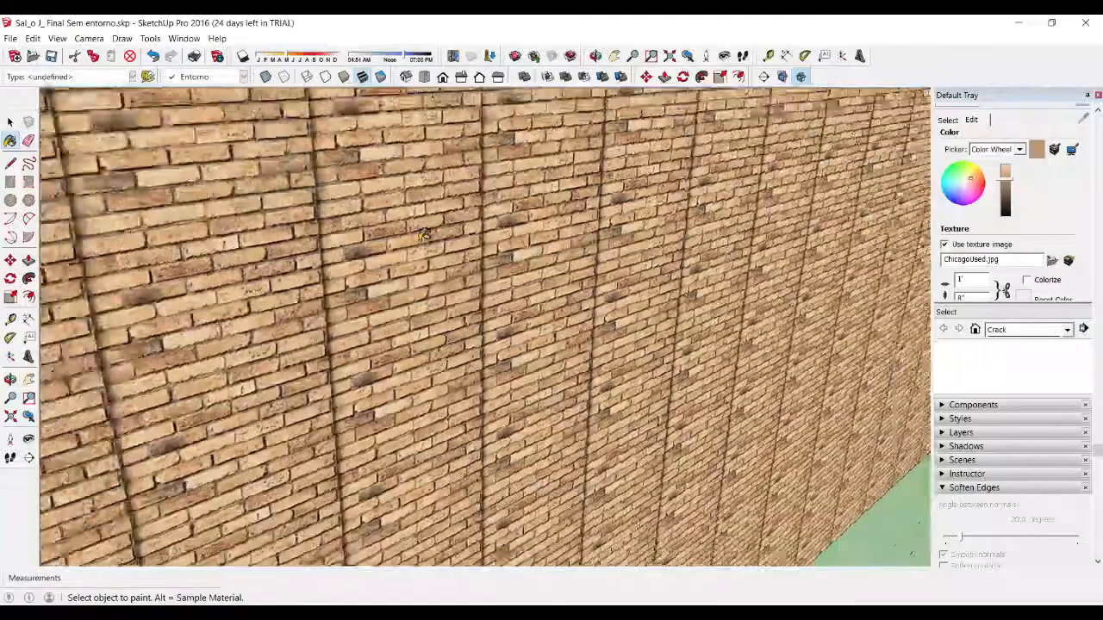
{"action": "scroll", "coordinate": [504, 277], "scroll_direction": "down", "scroll_amount": 8}
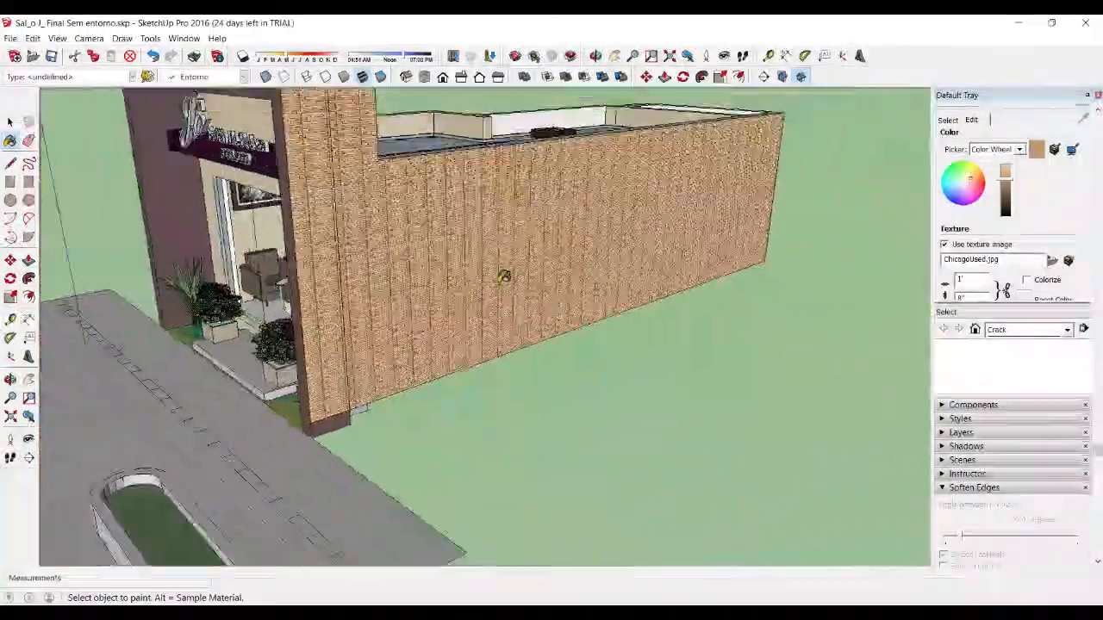
{"action": "middle_click_drag", "start_coordinate": [505, 279], "coordinate": [254, 244]}
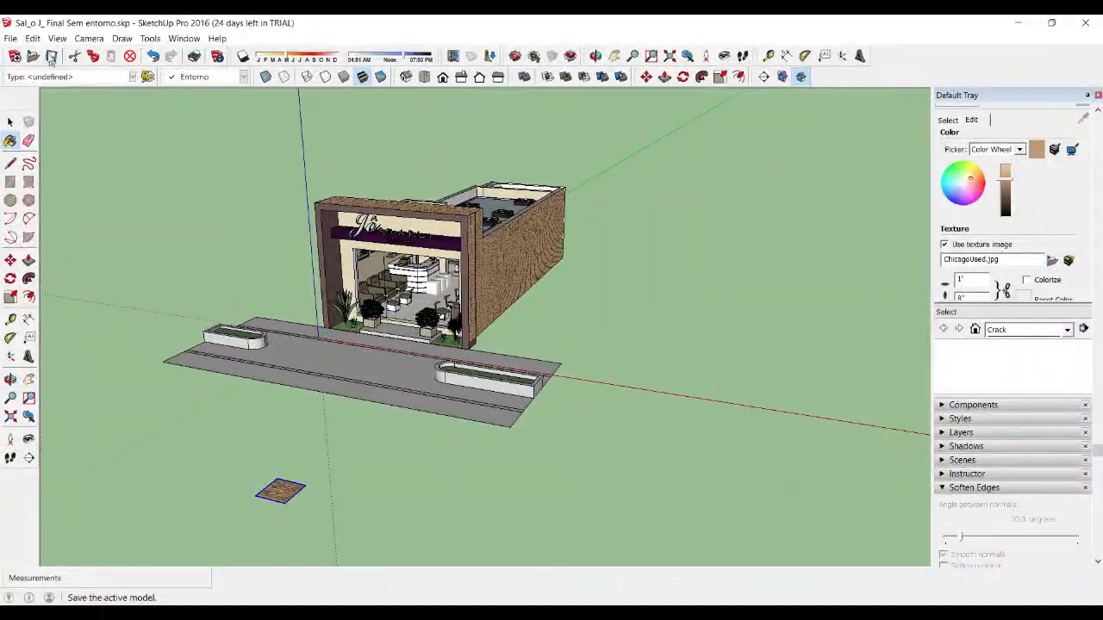
{"action": "left_click", "coordinate": [12, 39]}
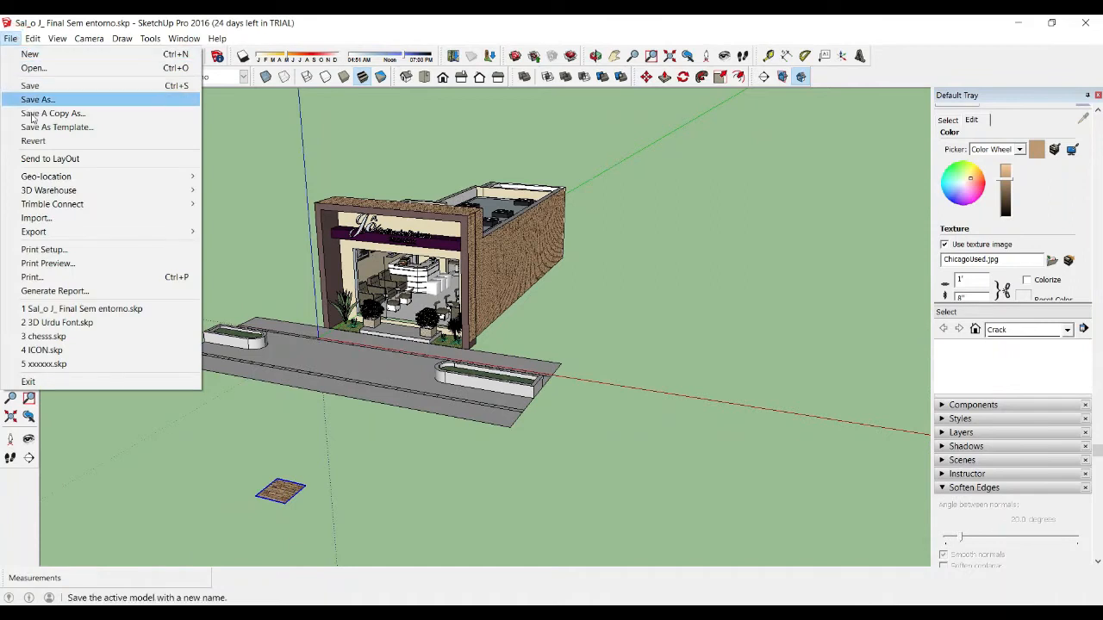
{"action": "left_click", "coordinate": [55, 220]}
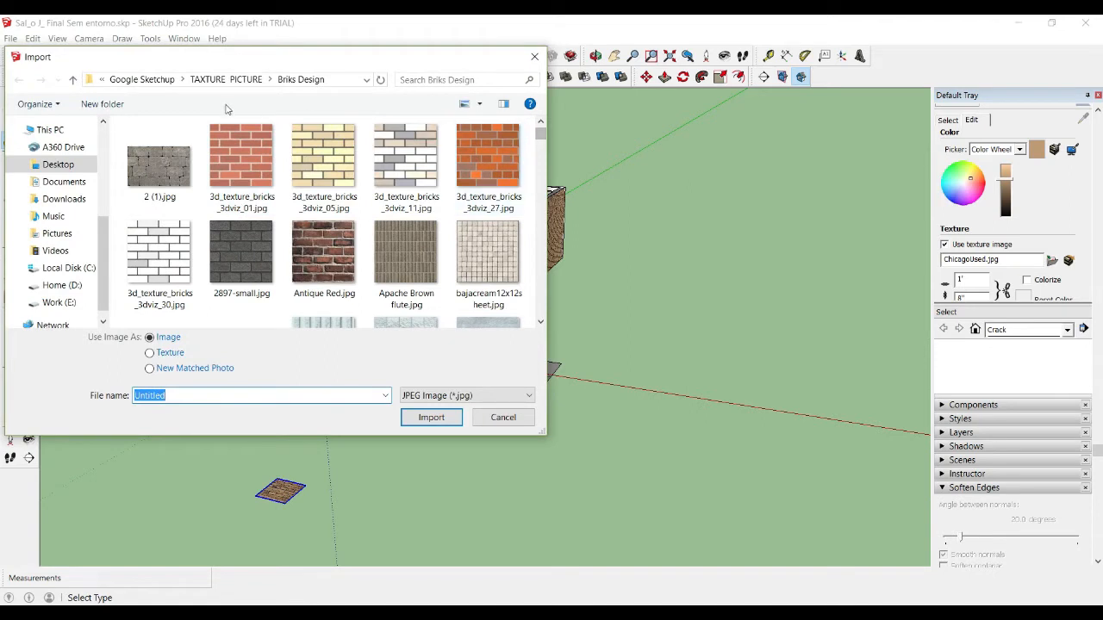
{"action": "left_click", "coordinate": [73, 81]}
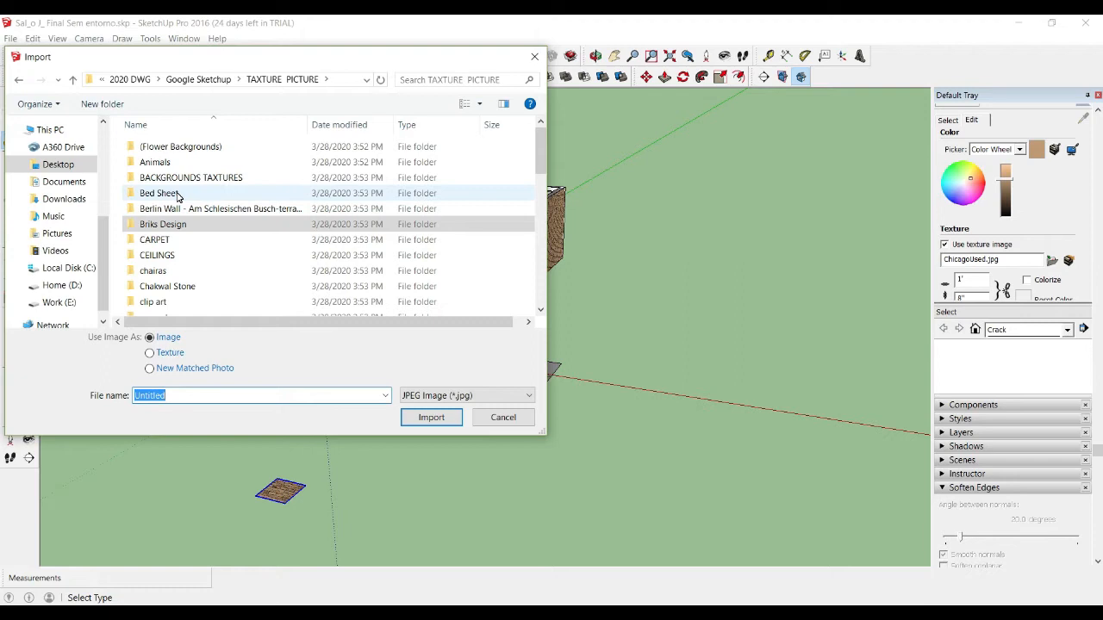
{"action": "left_click", "coordinate": [173, 241]}
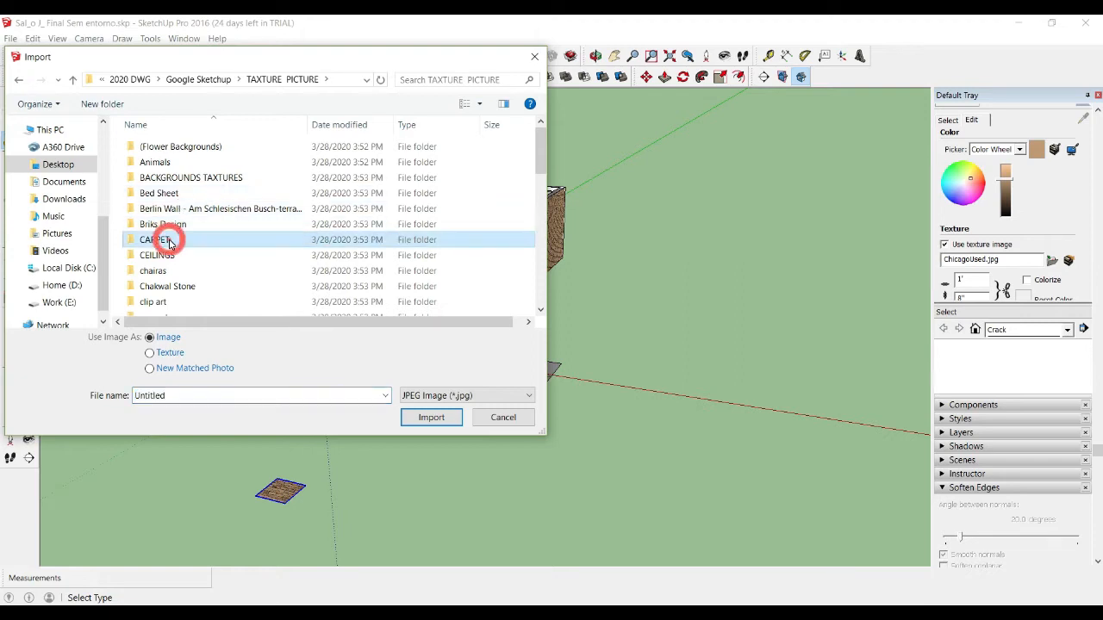
{"action": "double_click", "coordinate": [185, 244]}
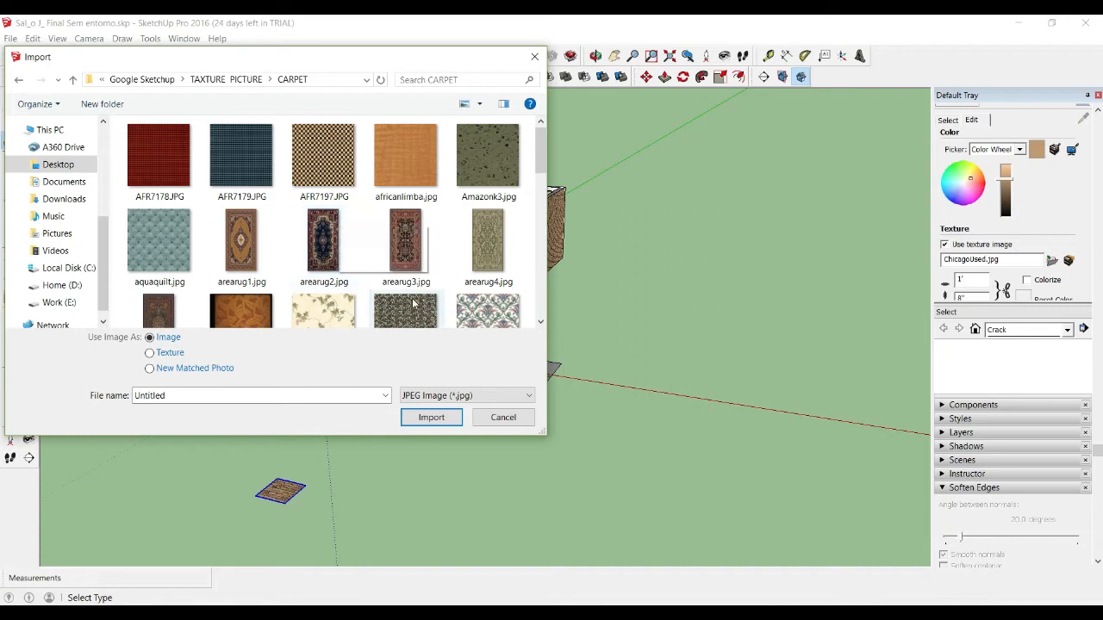
Import ASK4072.JPG as an image and place it on the ground near the road, about 4' 3" square.
{"action": "scroll", "coordinate": [396, 267], "scroll_direction": "down", "scroll_amount": 2}
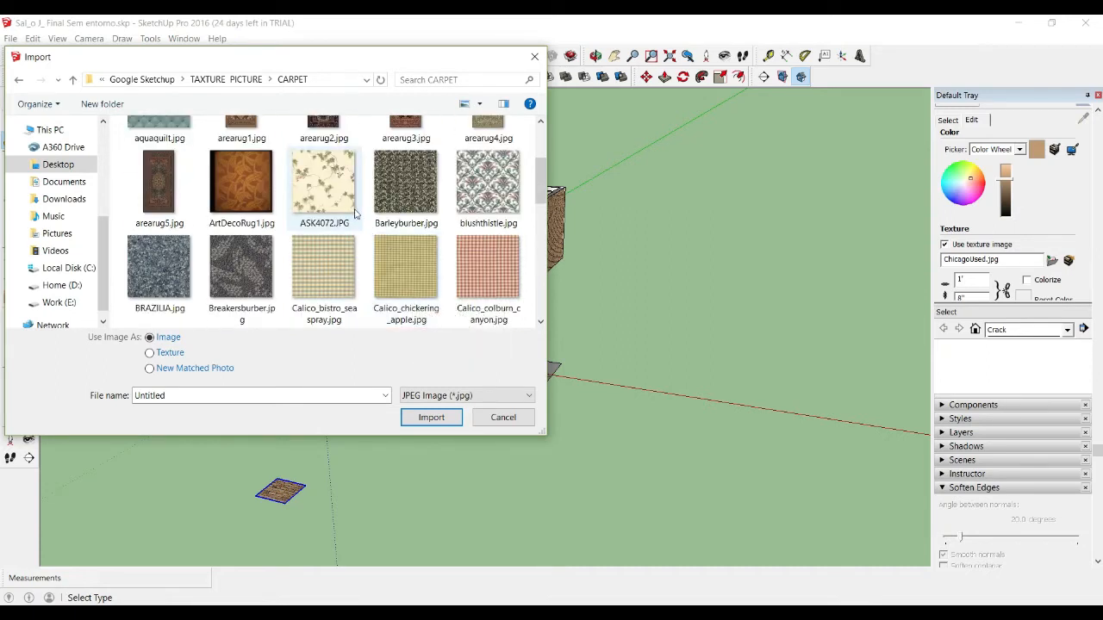
{"action": "scroll", "coordinate": [465, 210], "scroll_direction": "down", "scroll_amount": 3}
{"action": "scroll", "coordinate": [465, 210], "scroll_direction": "down", "scroll_amount": 10}
{"action": "scroll", "coordinate": [451, 210], "scroll_direction": "up", "scroll_amount": 12}
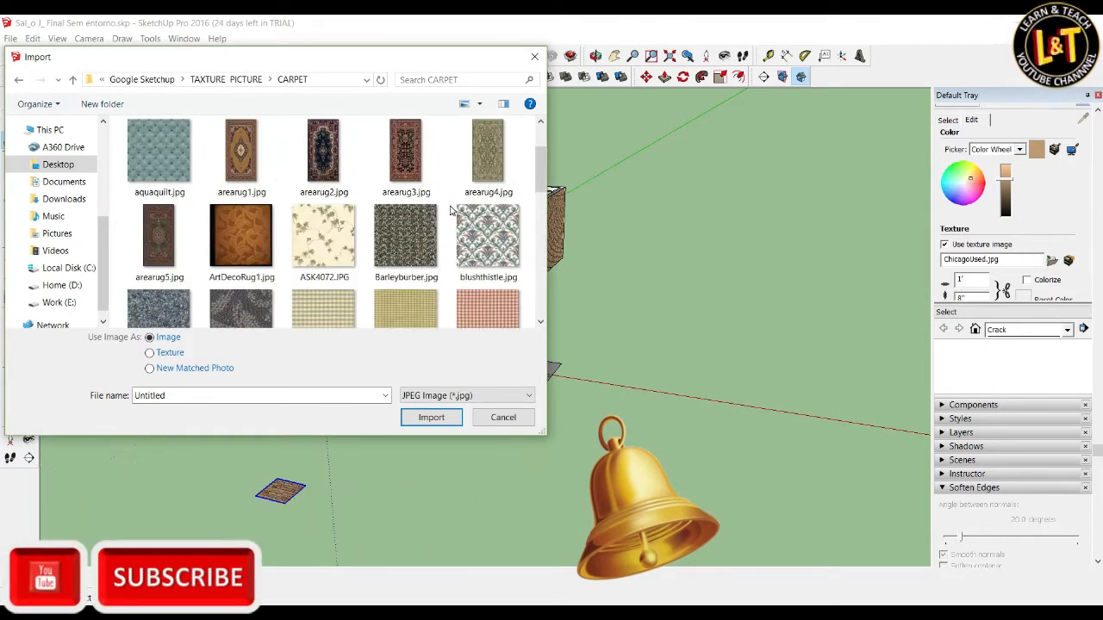
{"action": "left_click", "coordinate": [349, 249]}
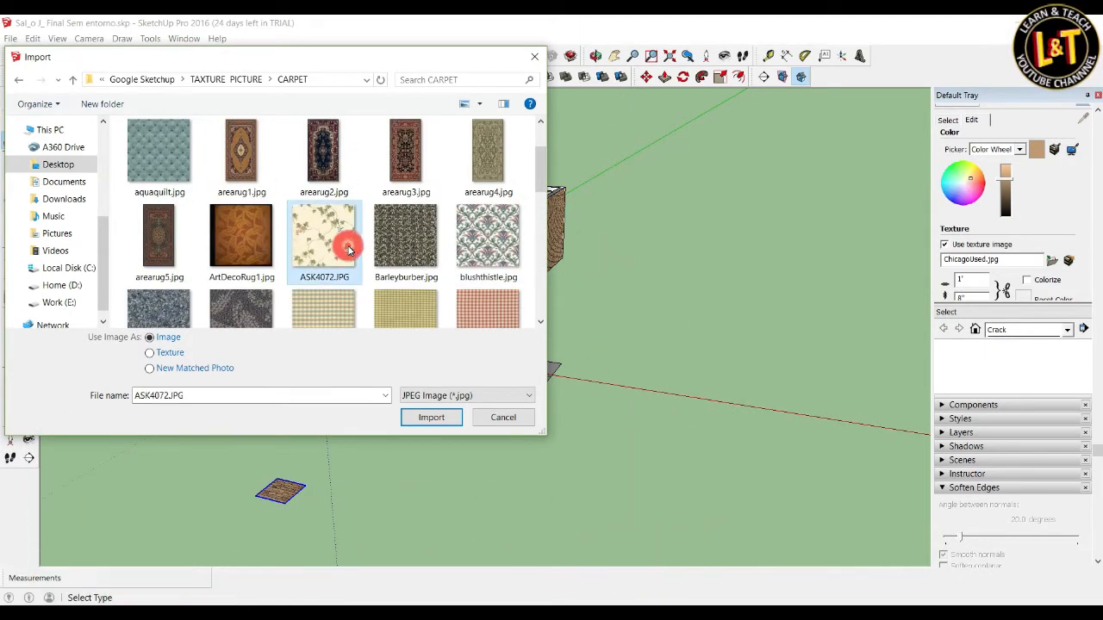
{"action": "left_click", "coordinate": [440, 423]}
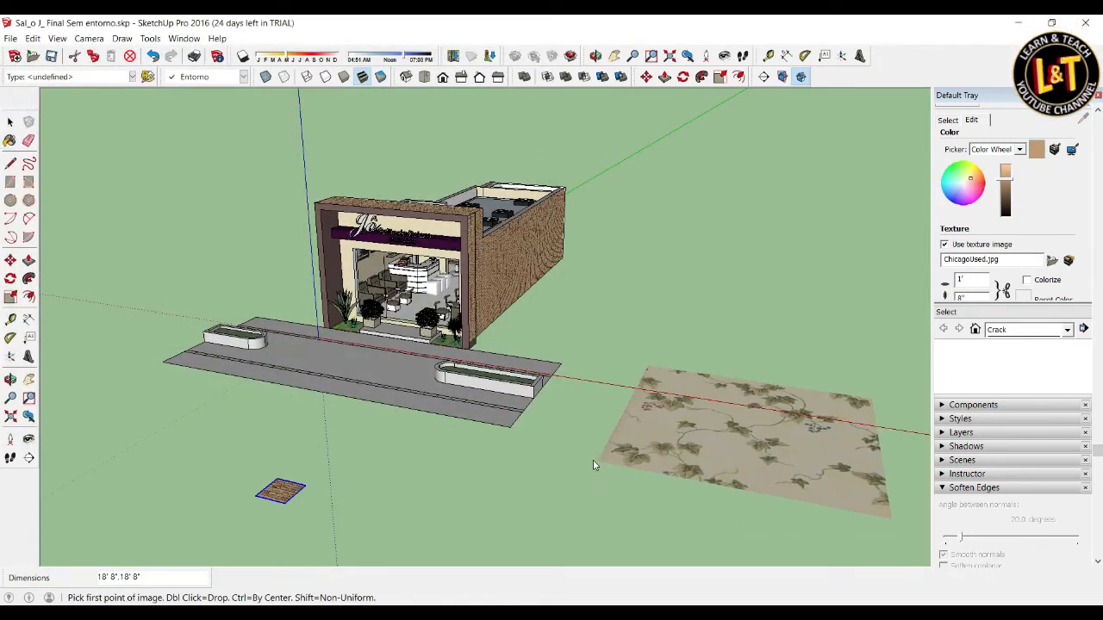
{"action": "left_click", "coordinate": [576, 461]}
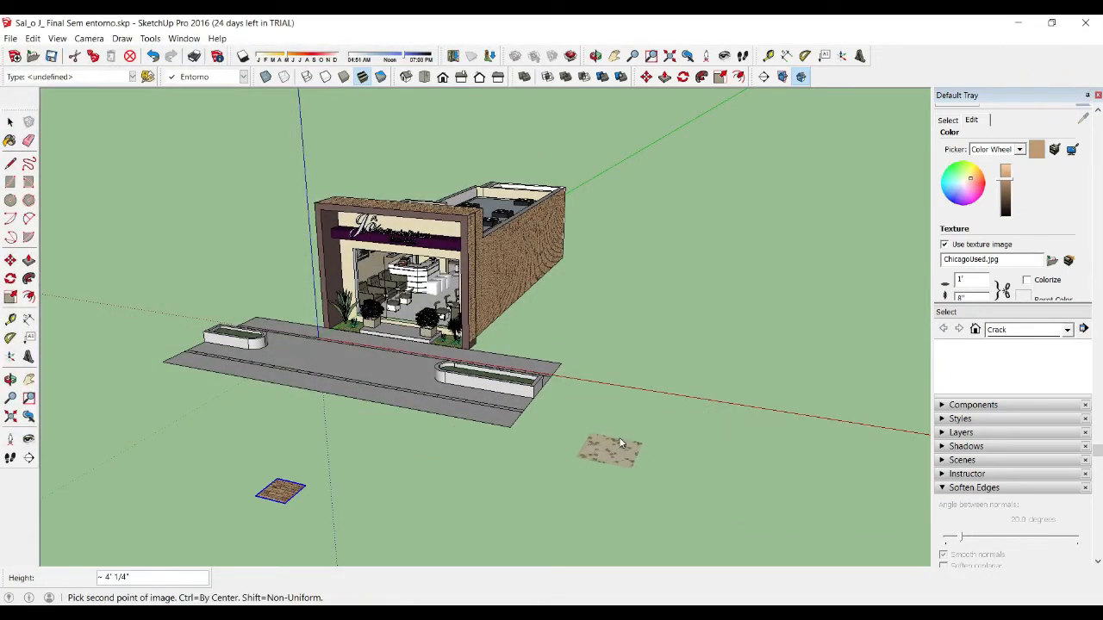
{"action": "left_click", "coordinate": [620, 437]}
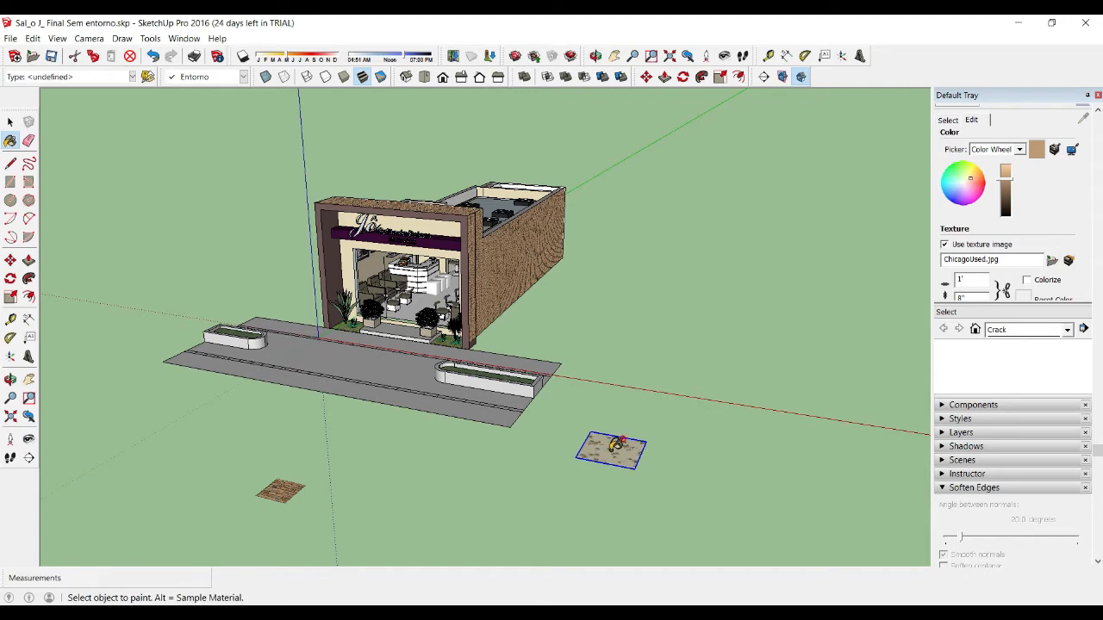
Use the placed leaf-pattern image as a material, pick it from the materials in the model and open its settings for editing.
{"action": "left_click", "coordinate": [10, 122]}
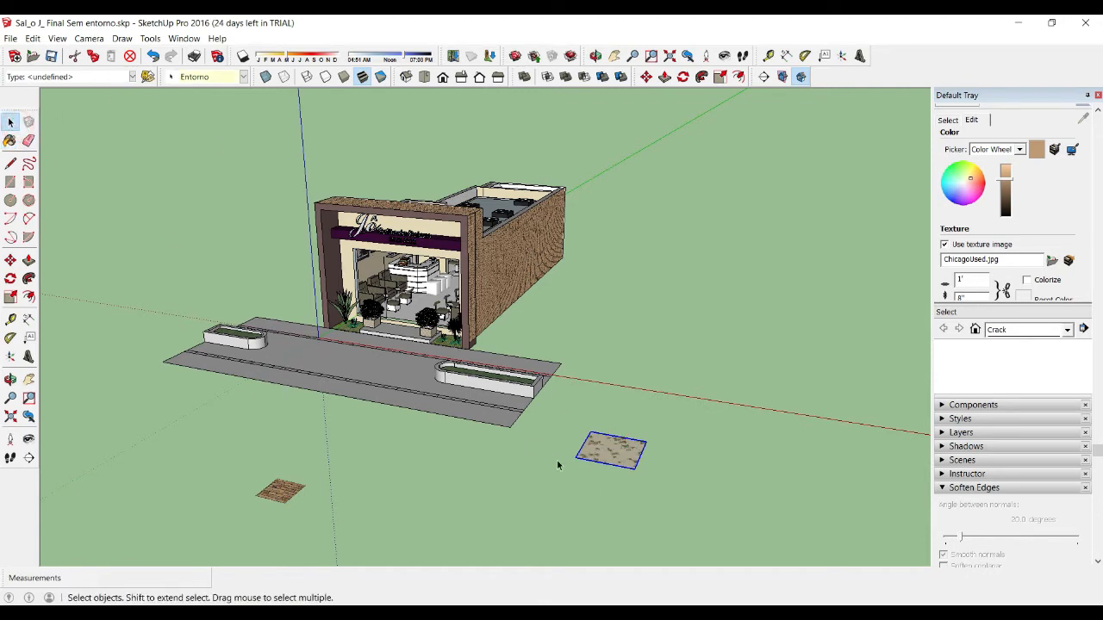
{"action": "right_click", "coordinate": [607, 454]}
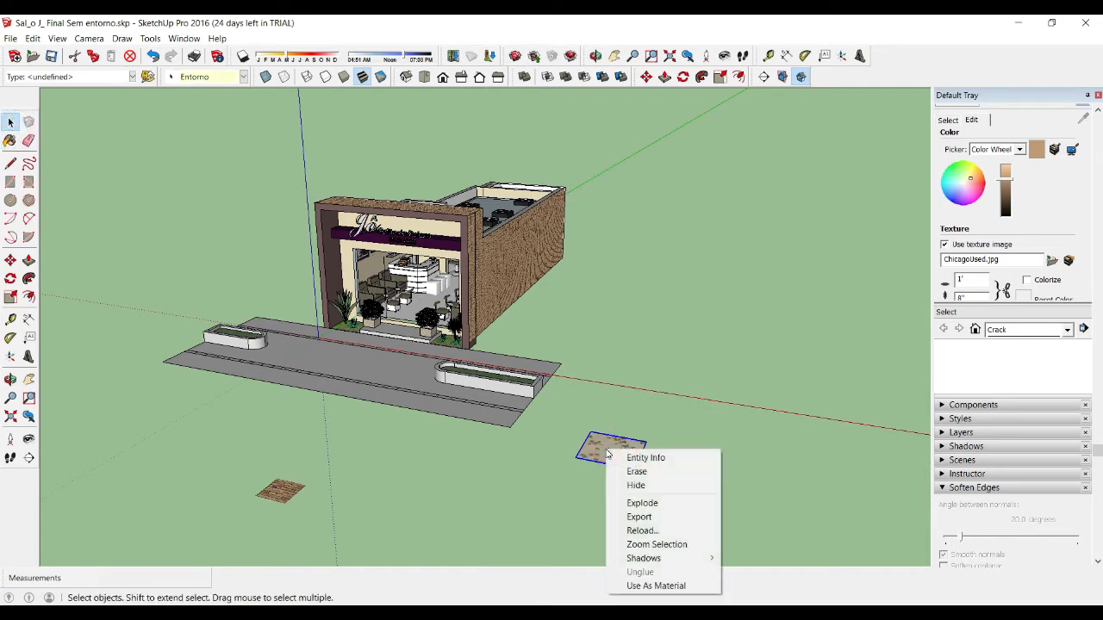
{"action": "left_click", "coordinate": [681, 587]}
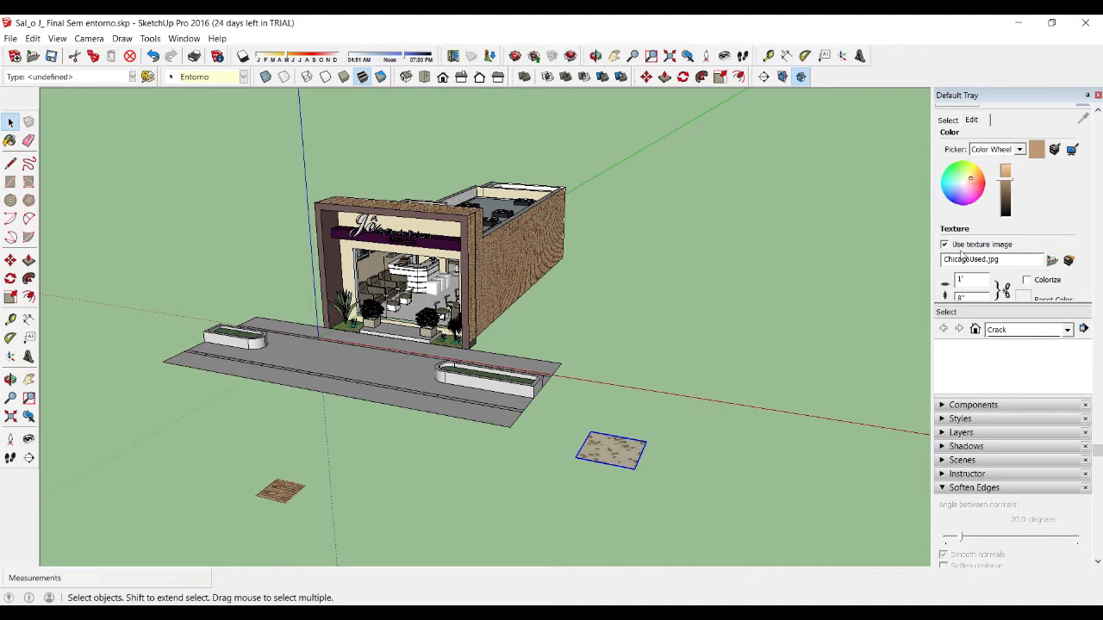
{"action": "left_click", "coordinate": [945, 121]}
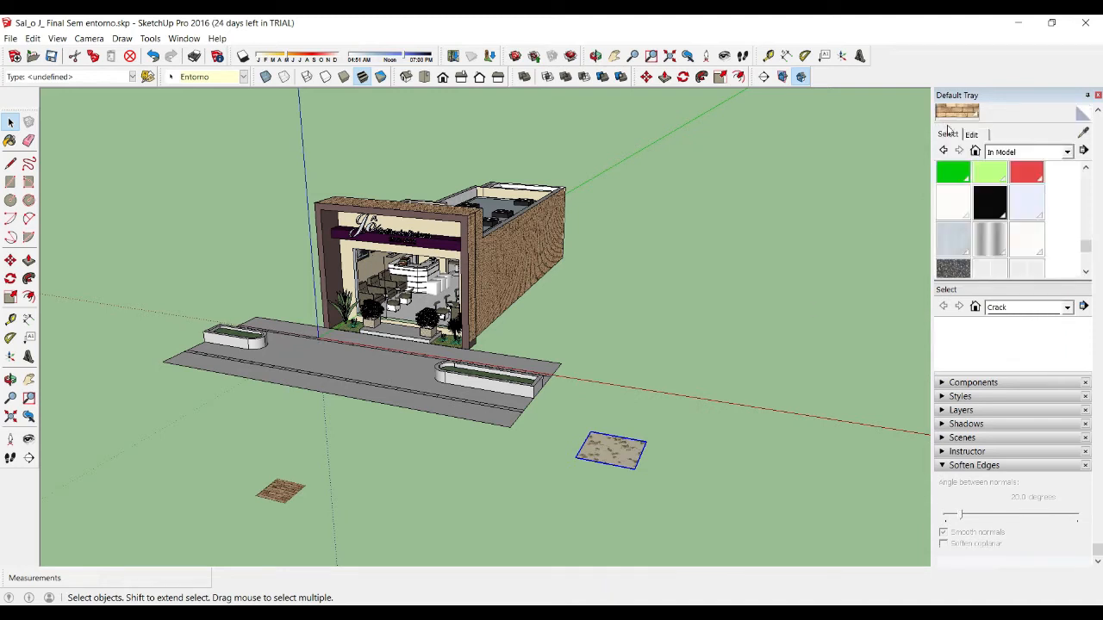
{"action": "left_click_drag", "start_coordinate": [1086, 242], "coordinate": [1088, 222]}
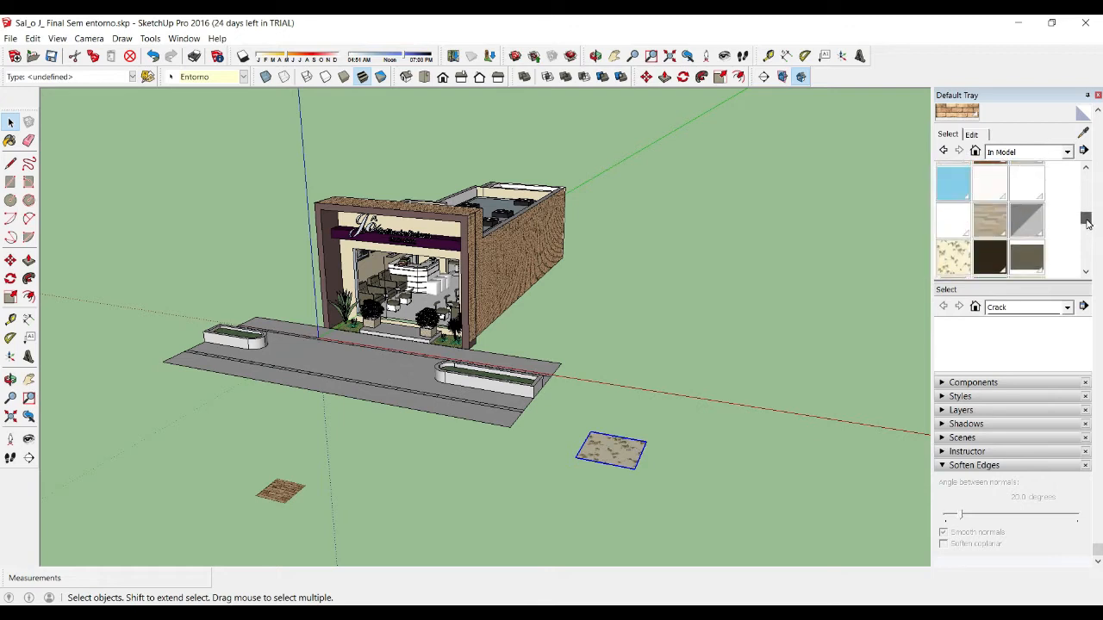
{"action": "left_click", "coordinate": [953, 257]}
{"action": "left_click", "coordinate": [971, 134]}
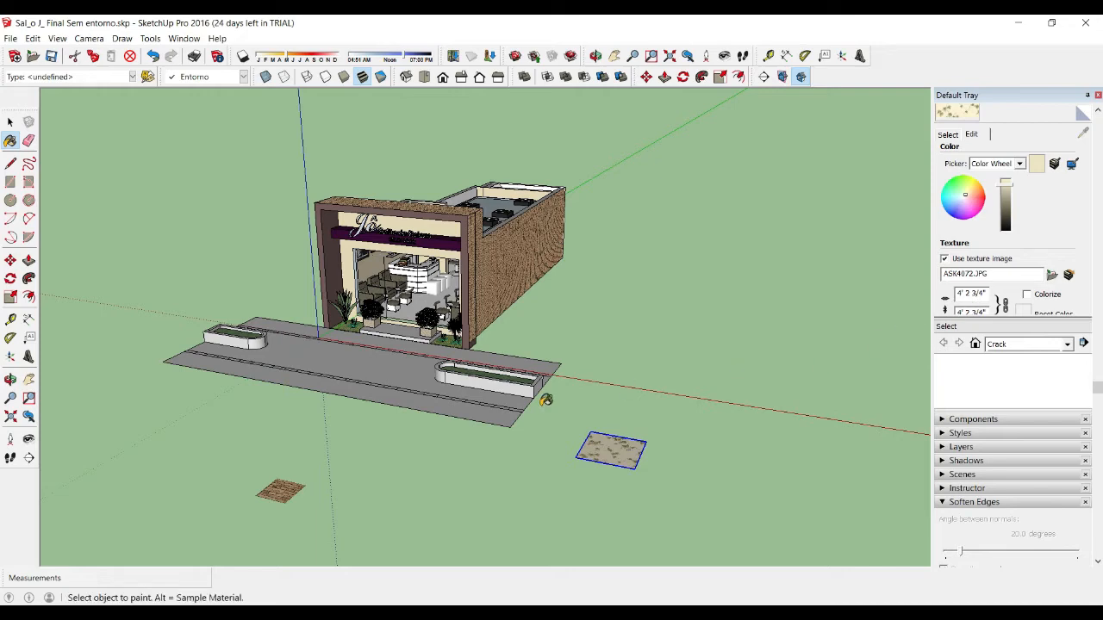
Paint the salon's interior floor with the ASK4072 leaf-pattern material.
{"action": "scroll", "coordinate": [506, 367], "scroll_direction": "down", "scroll_amount": 3}
{"action": "scroll", "coordinate": [404, 340], "scroll_direction": "up", "scroll_amount": 10}
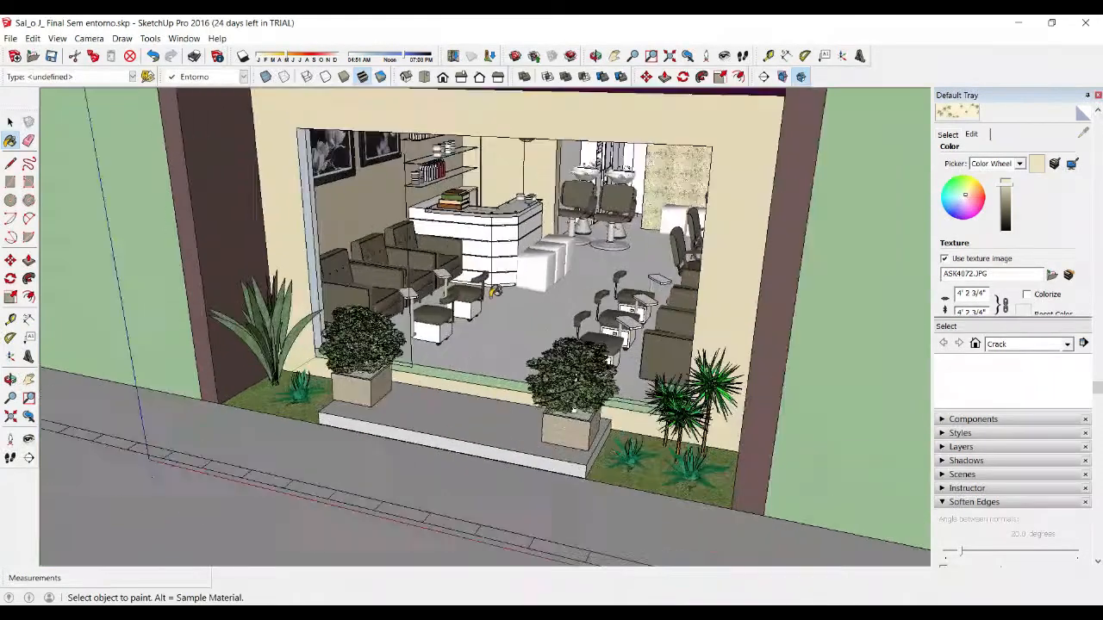
{"action": "scroll", "coordinate": [517, 336], "scroll_direction": "up", "scroll_amount": 3}
{"action": "left_click", "coordinate": [532, 359]}
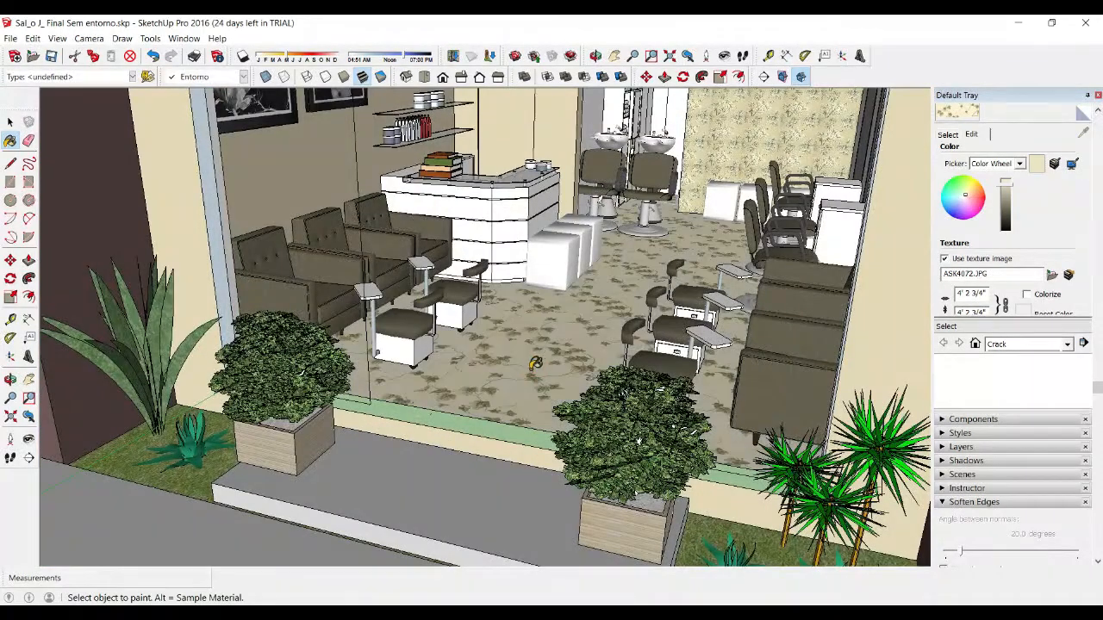
{"action": "scroll", "coordinate": [534, 366], "scroll_direction": "up", "scroll_amount": 5}
{"action": "scroll", "coordinate": [526, 384], "scroll_direction": "up", "scroll_amount": 2}
{"action": "scroll", "coordinate": [451, 349], "scroll_direction": "down", "scroll_amount": 10}
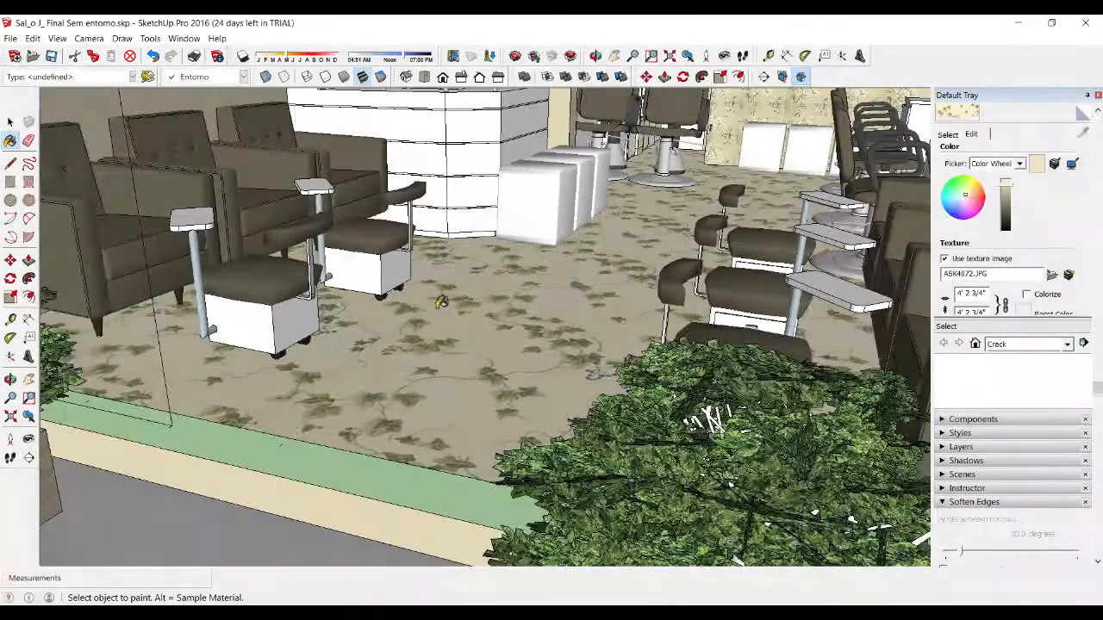
{"action": "scroll", "coordinate": [545, 324], "scroll_direction": "down", "scroll_amount": 2}
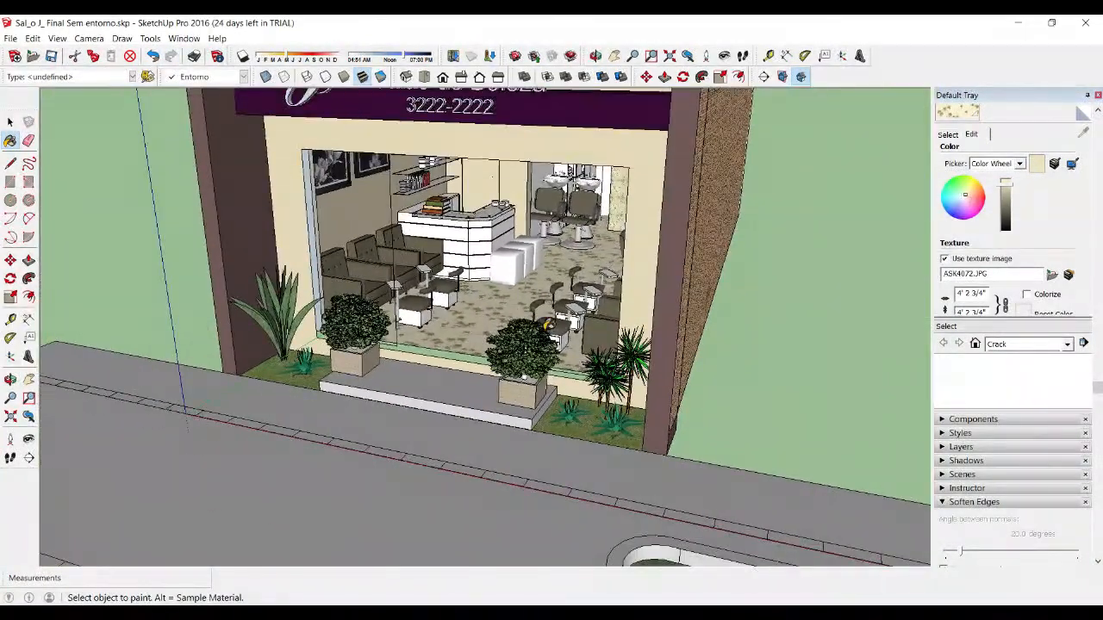
{"action": "scroll", "coordinate": [546, 325], "scroll_direction": "down", "scroll_amount": 3}
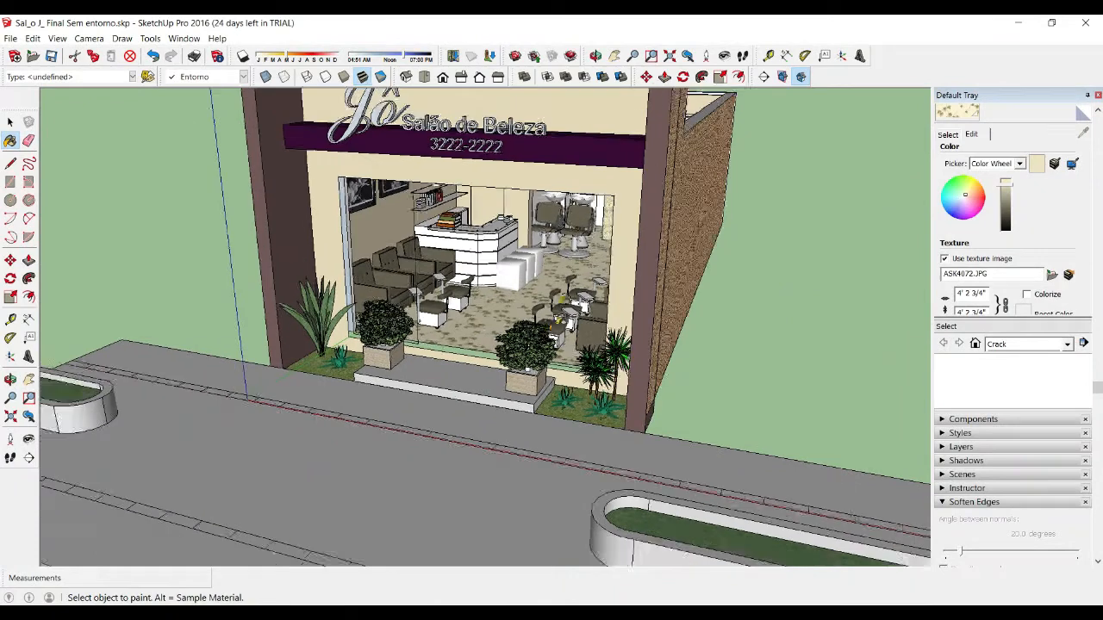
Examine the road, its kerb strips and the two planters in front of the salon.
{"action": "scroll", "coordinate": [534, 215], "scroll_direction": "down", "scroll_amount": 3}
{"action": "middle_click_drag", "start_coordinate": [519, 306], "coordinate": [657, 468]}
{"action": "scroll", "coordinate": [658, 468], "scroll_direction": "up", "scroll_amount": 3}
{"action": "scroll", "coordinate": [603, 379], "scroll_direction": "up", "scroll_amount": 2}
{"action": "scroll", "coordinate": [568, 339], "scroll_direction": "down", "scroll_amount": 3}
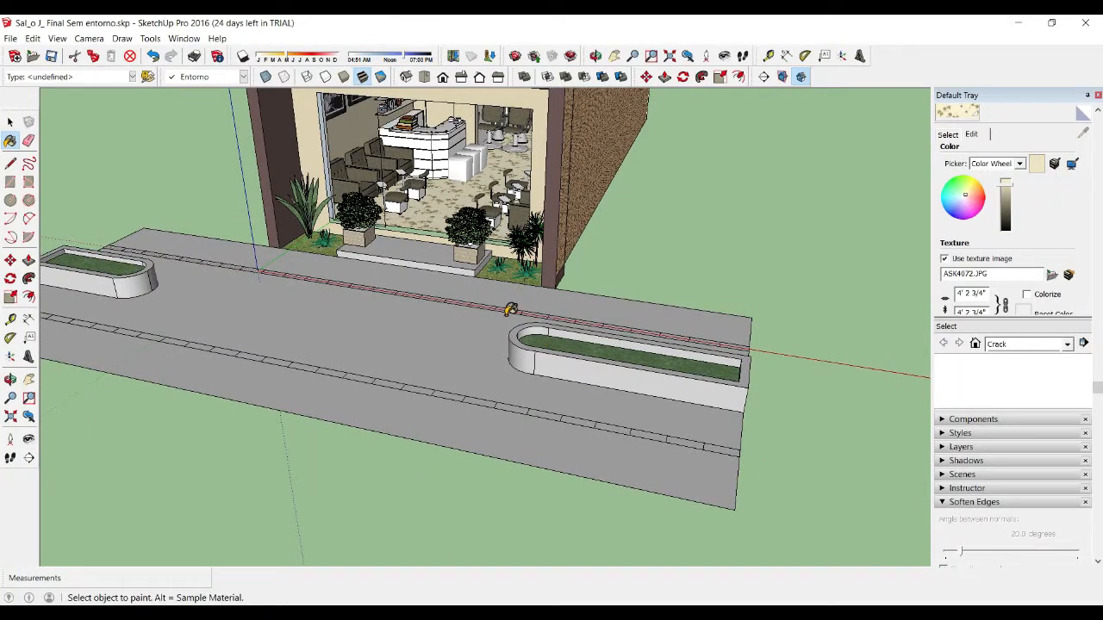
{"action": "scroll", "coordinate": [450, 255], "scroll_direction": "up", "scroll_amount": 2}
{"action": "scroll", "coordinate": [450, 250], "scroll_direction": "down", "scroll_amount": 5}
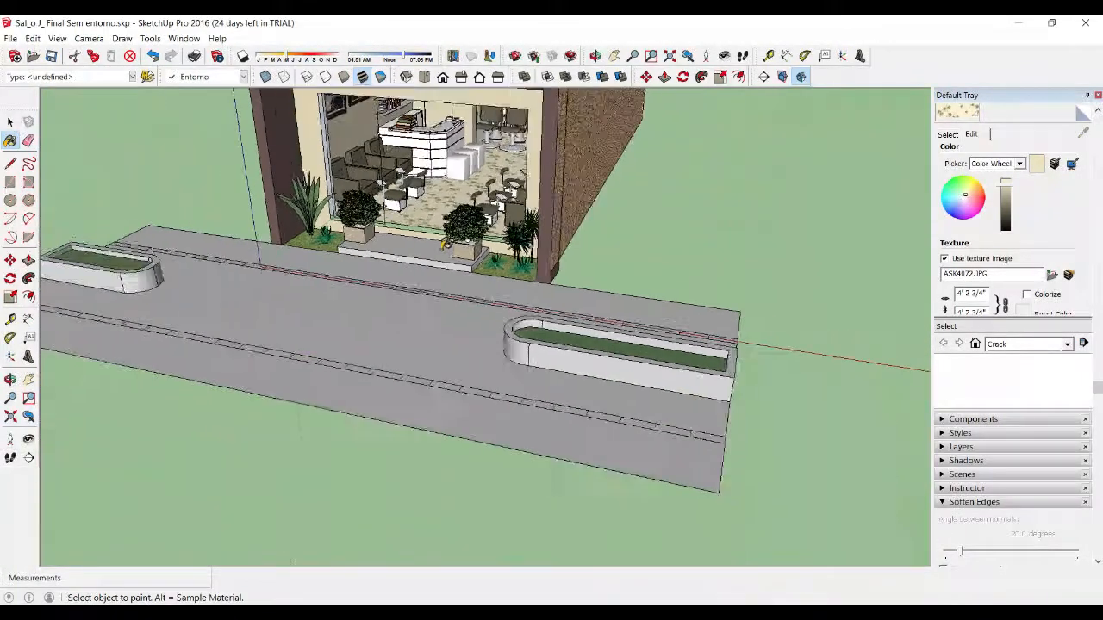
{"action": "scroll", "coordinate": [446, 236], "scroll_direction": "down", "scroll_amount": 3}
{"action": "scroll", "coordinate": [408, 322], "scroll_direction": "up", "scroll_amount": 3}
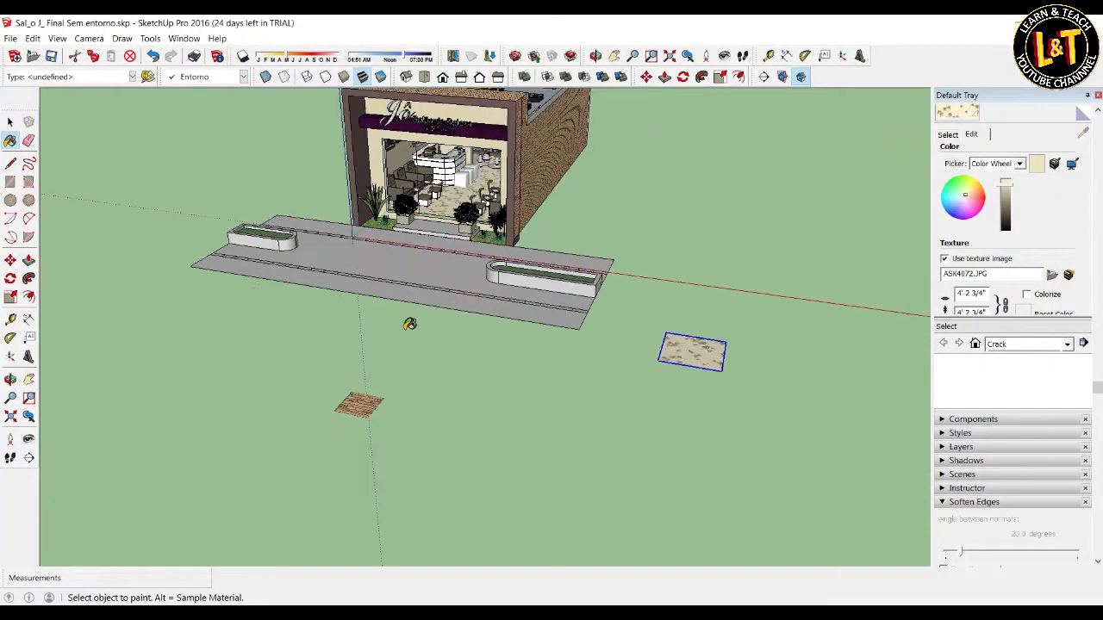
{"action": "scroll", "coordinate": [512, 253], "scroll_direction": "up", "scroll_amount": 4}
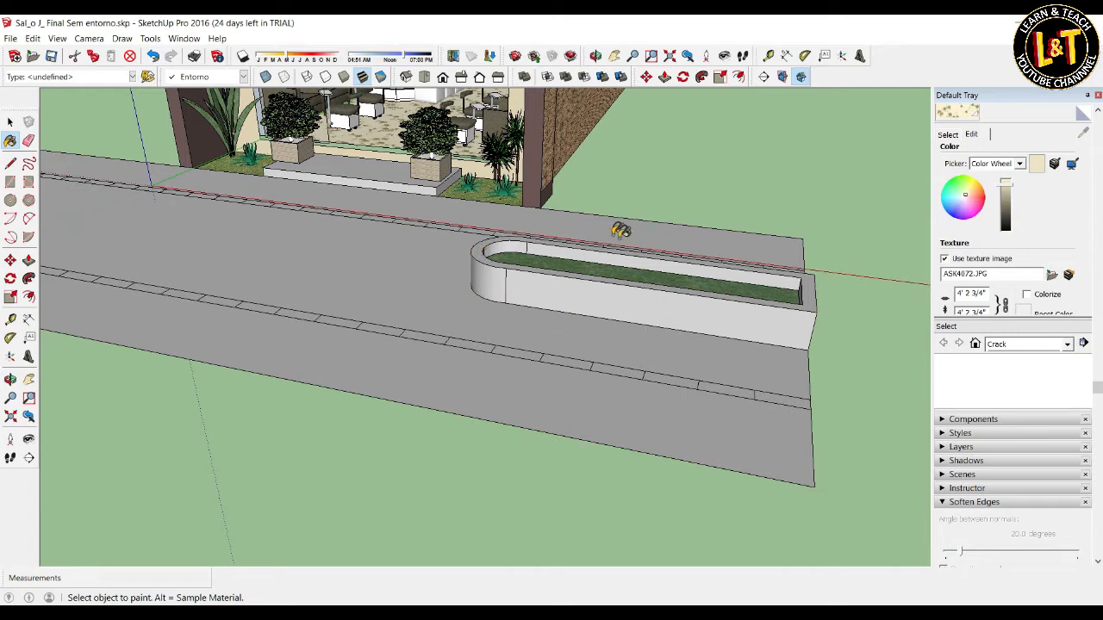
{"action": "scroll", "coordinate": [678, 350], "scroll_direction": "down", "scroll_amount": 3}
{"action": "scroll", "coordinate": [678, 347], "scroll_direction": "up", "scroll_amount": 2}
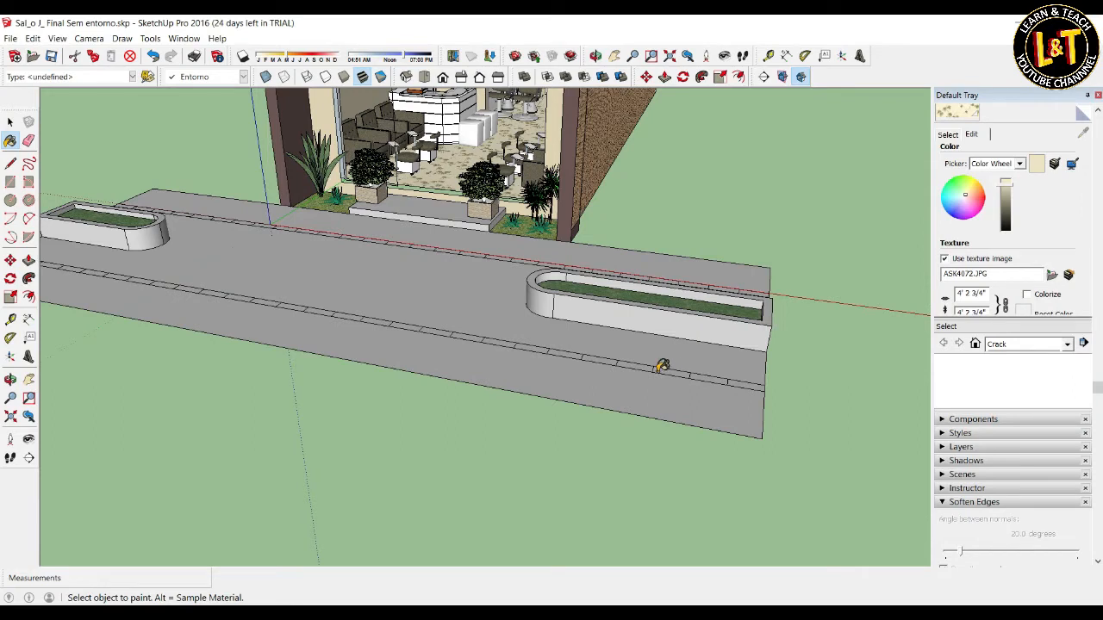
{"action": "scroll", "coordinate": [586, 306], "scroll_direction": "down", "scroll_amount": 1}
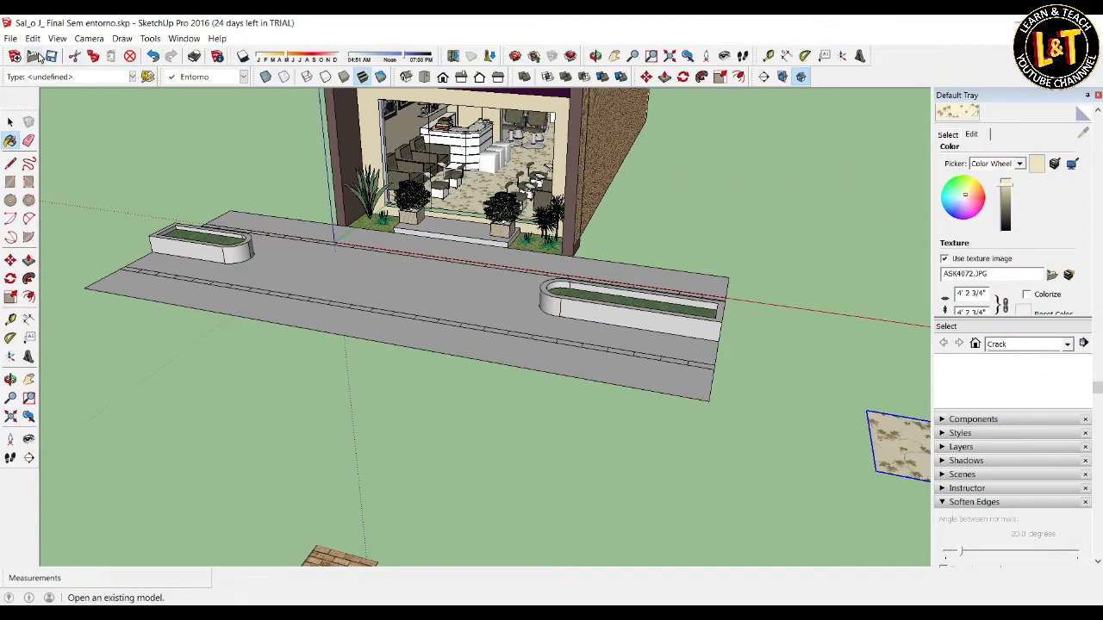
Import Foot Wall Belt.jpg from the Desktop as an image and place it on the ground in front of the road, about 2' high.
{"action": "left_click", "coordinate": [12, 38]}
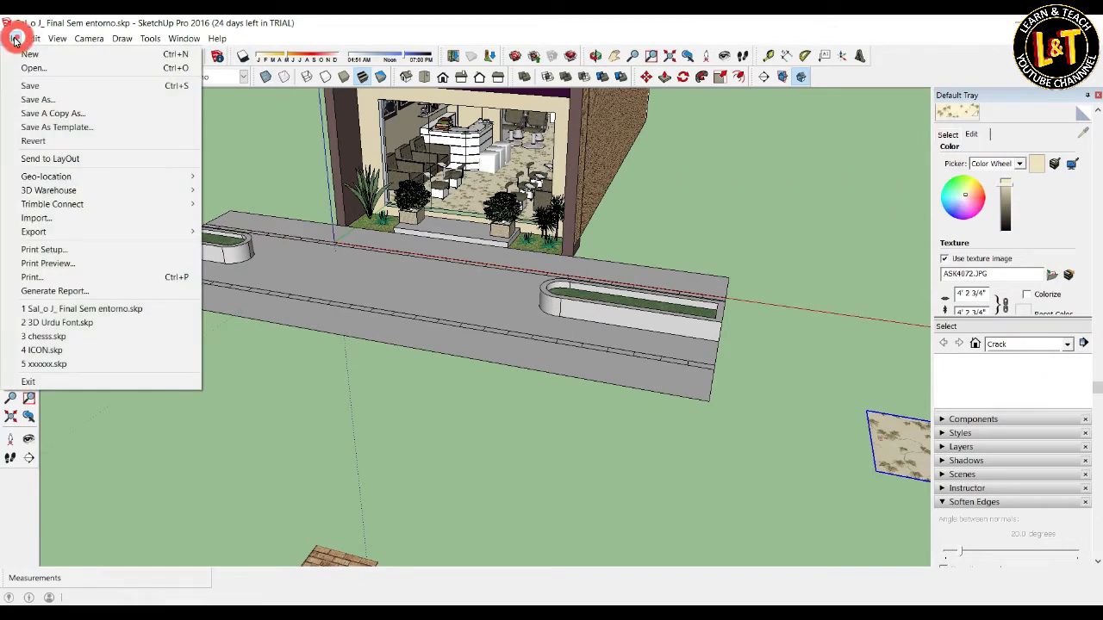
{"action": "left_click", "coordinate": [70, 218]}
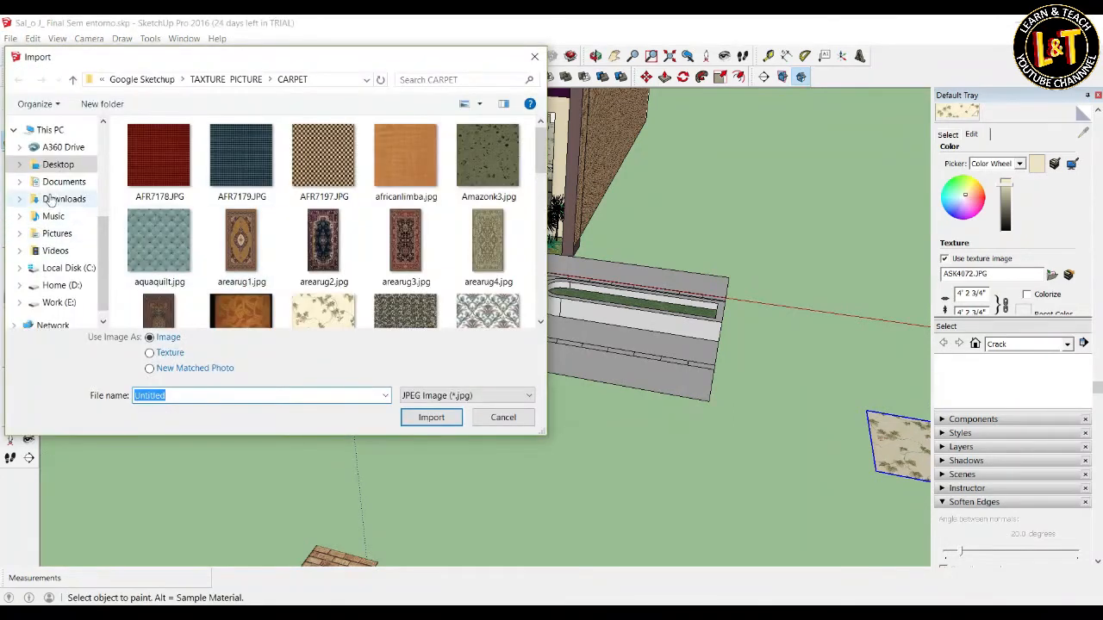
{"action": "left_click", "coordinate": [58, 165]}
{"action": "left_click", "coordinate": [504, 185]}
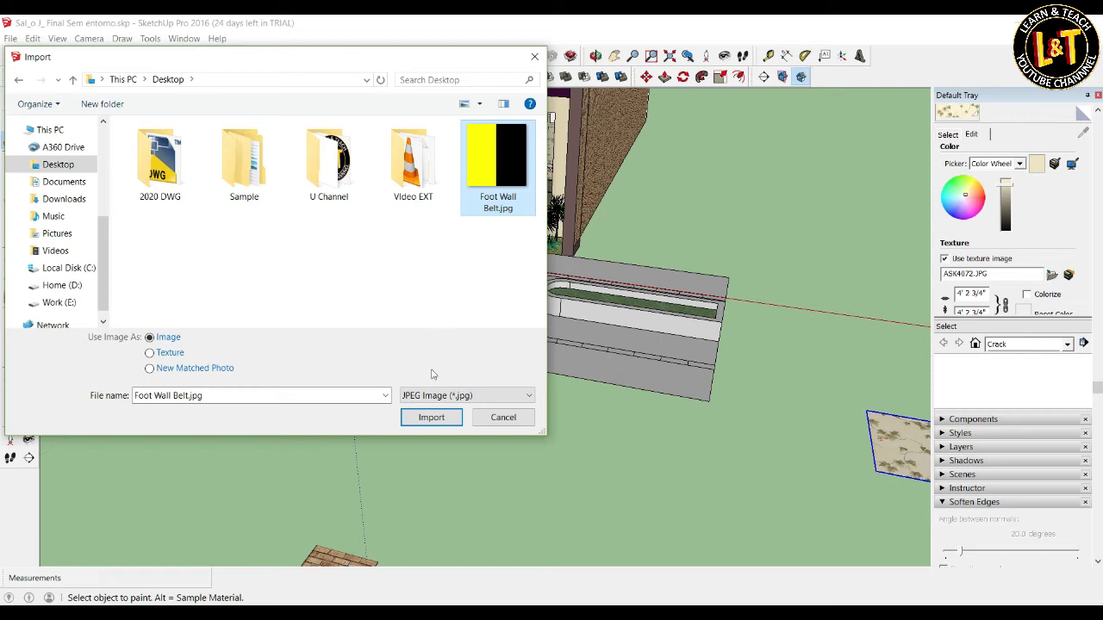
{"action": "left_click", "coordinate": [431, 418]}
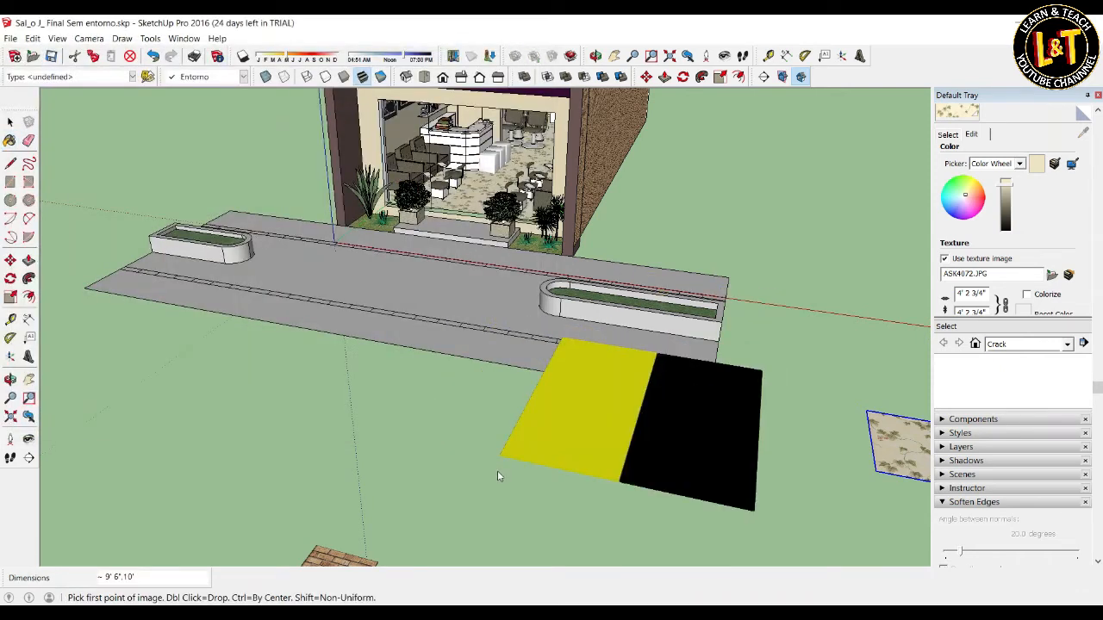
{"action": "left_click", "coordinate": [457, 527]}
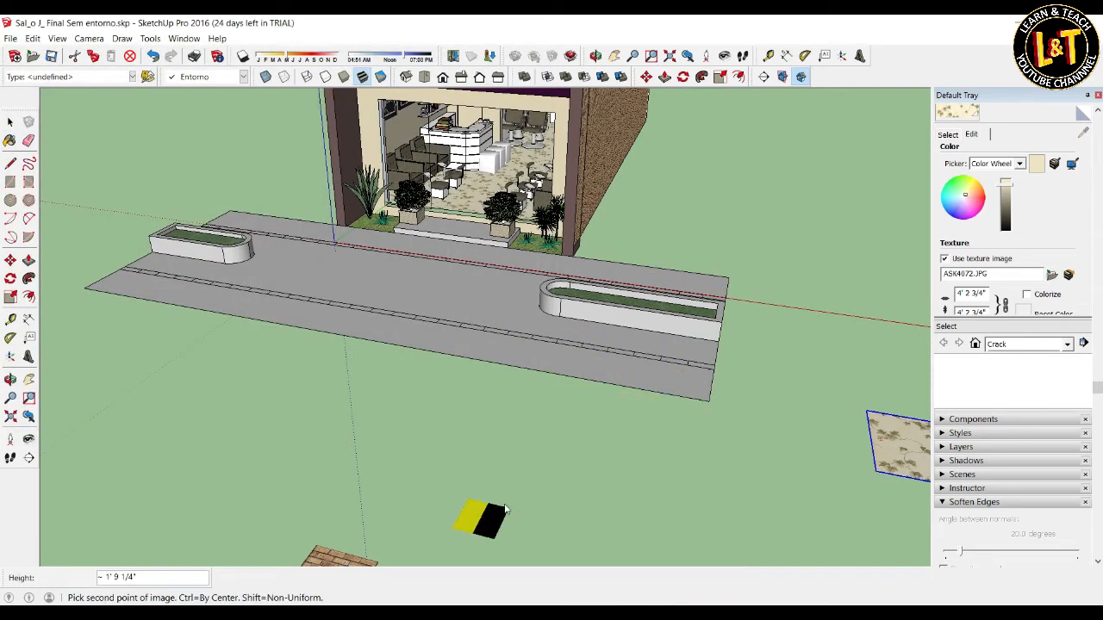
{"action": "left_click", "coordinate": [510, 505]}
Use the placed yellow-and-black image as a material and pick it from the materials in the model.
{"action": "key", "text": "b"}
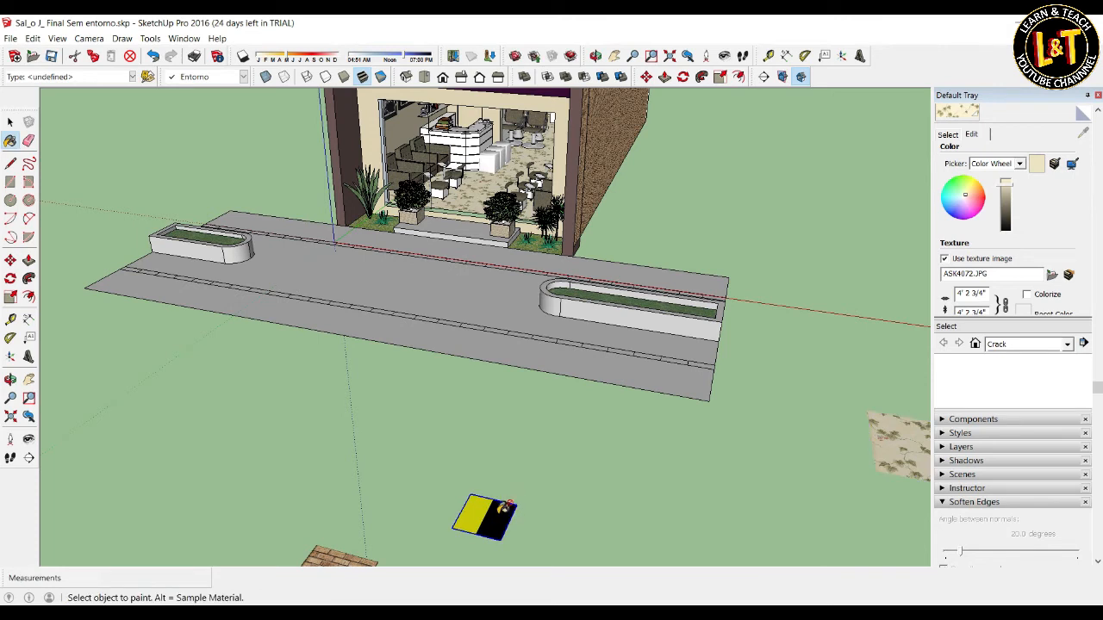
{"action": "key", "text": "space"}
{"action": "right_click", "coordinate": [503, 512]}
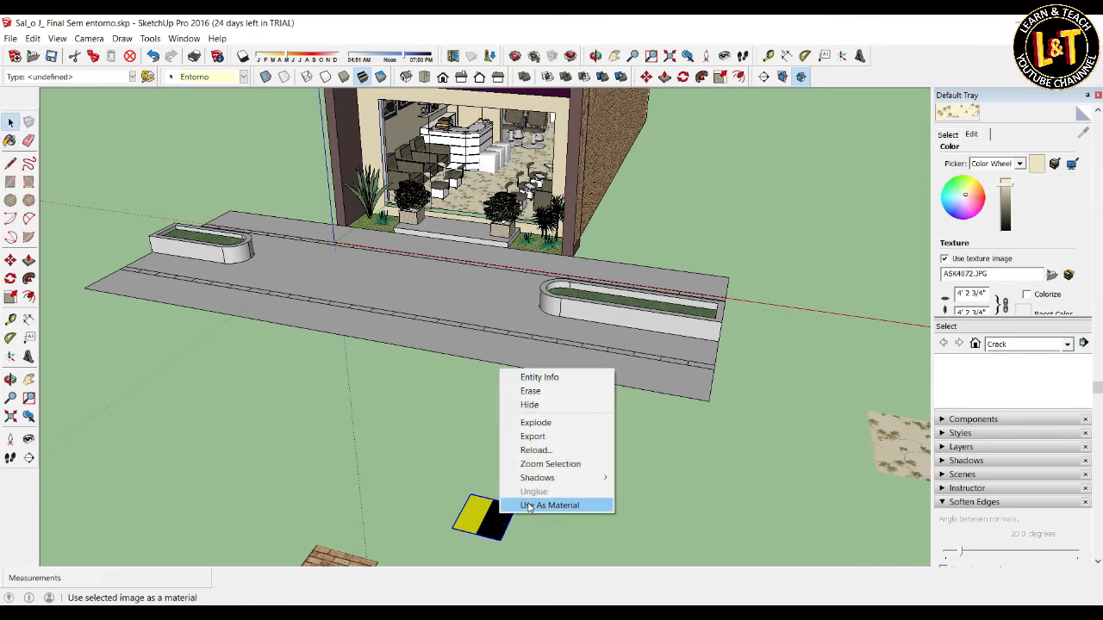
{"action": "left_click", "coordinate": [527, 507]}
{"action": "left_click", "coordinate": [950, 136]}
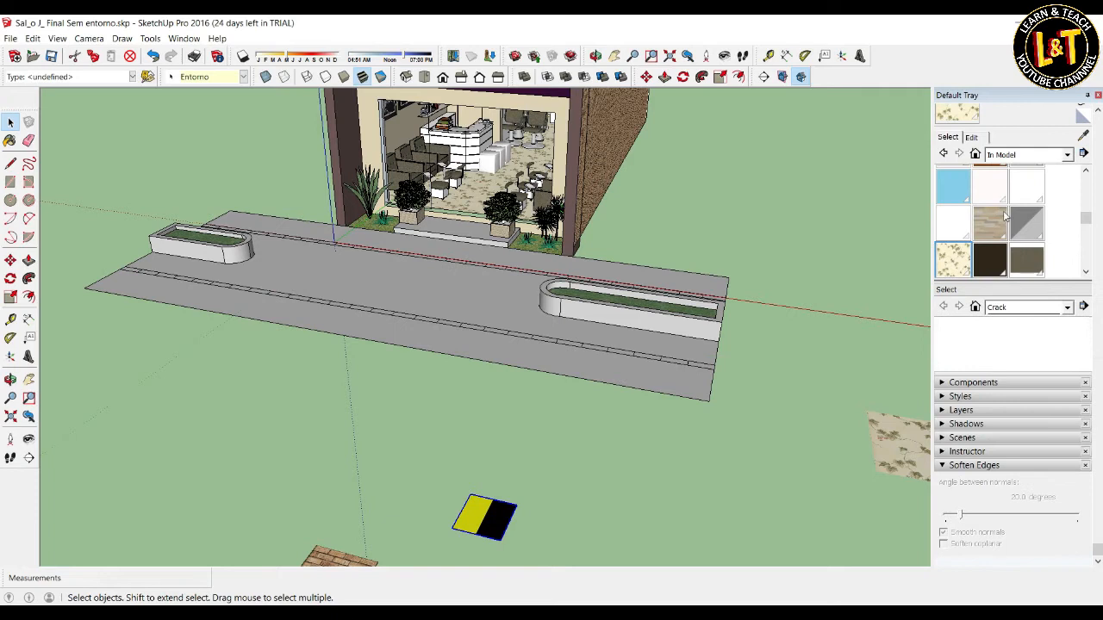
{"action": "left_click_drag", "start_coordinate": [1088, 223], "coordinate": [1088, 245]}
{"action": "left_click", "coordinate": [980, 177]}
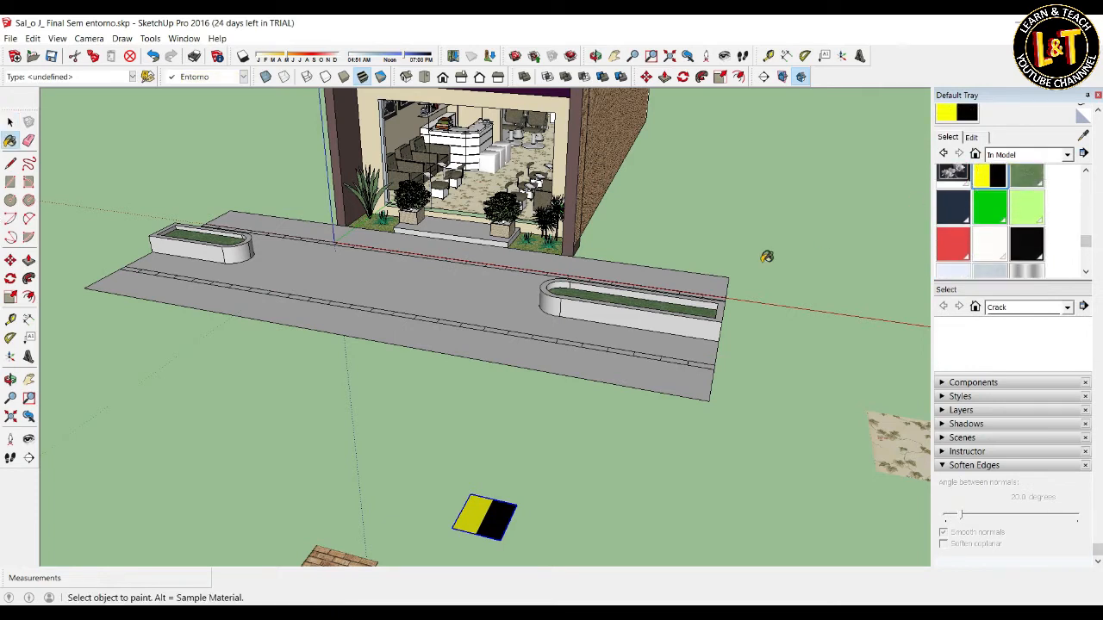
Paint the longer planter's outer walls and rim on all sides with the yellow-and-black Foot Wall Belt material.
{"action": "scroll", "coordinate": [663, 293], "scroll_direction": "up", "scroll_amount": 3}
{"action": "scroll", "coordinate": [622, 338], "scroll_direction": "up", "scroll_amount": 2}
{"action": "left_click", "coordinate": [625, 320]}
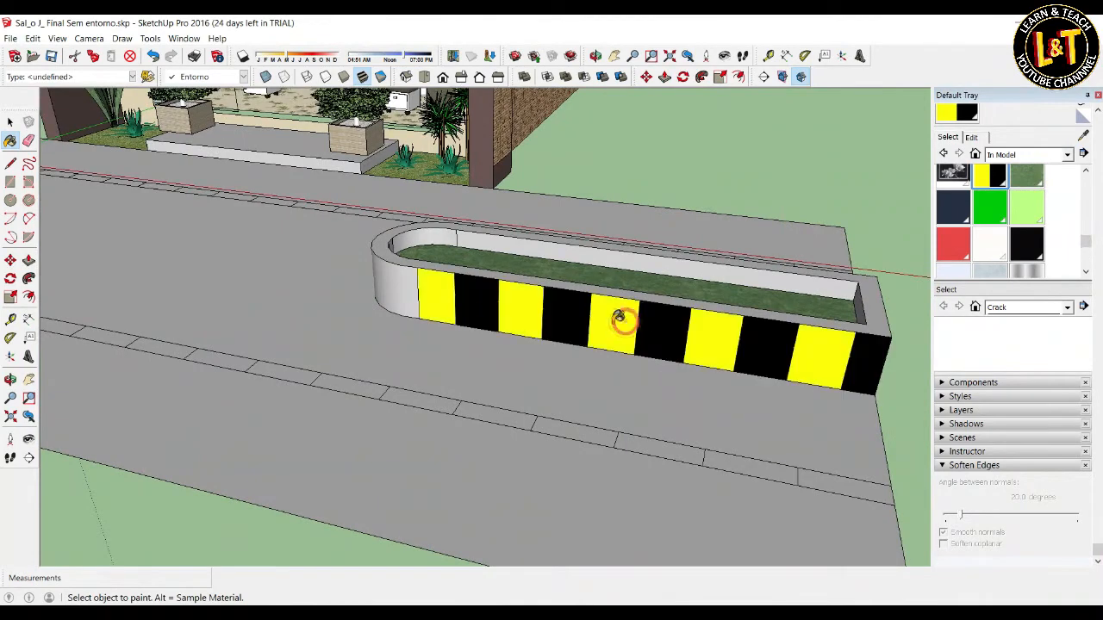
{"action": "left_click", "coordinate": [406, 295]}
{"action": "scroll", "coordinate": [670, 449], "scroll_direction": "down", "scroll_amount": 4}
{"action": "mouse_move", "coordinate": [670, 448]}
{"action": "middle_mouse_down"}
{"action": "mouse_move", "coordinate": [660, 411]}
{"action": "mouse_move", "coordinate": [439, 423]}
{"action": "middle_mouse_up"}
{"action": "middle_click_drag", "start_coordinate": [529, 399], "coordinate": [231, 313]}
{"action": "left_click", "coordinate": [237, 331]}
{"action": "scroll", "coordinate": [381, 394], "scroll_direction": "down", "scroll_amount": 3}
{"action": "scroll", "coordinate": [370, 266], "scroll_direction": "up", "scroll_amount": 8}
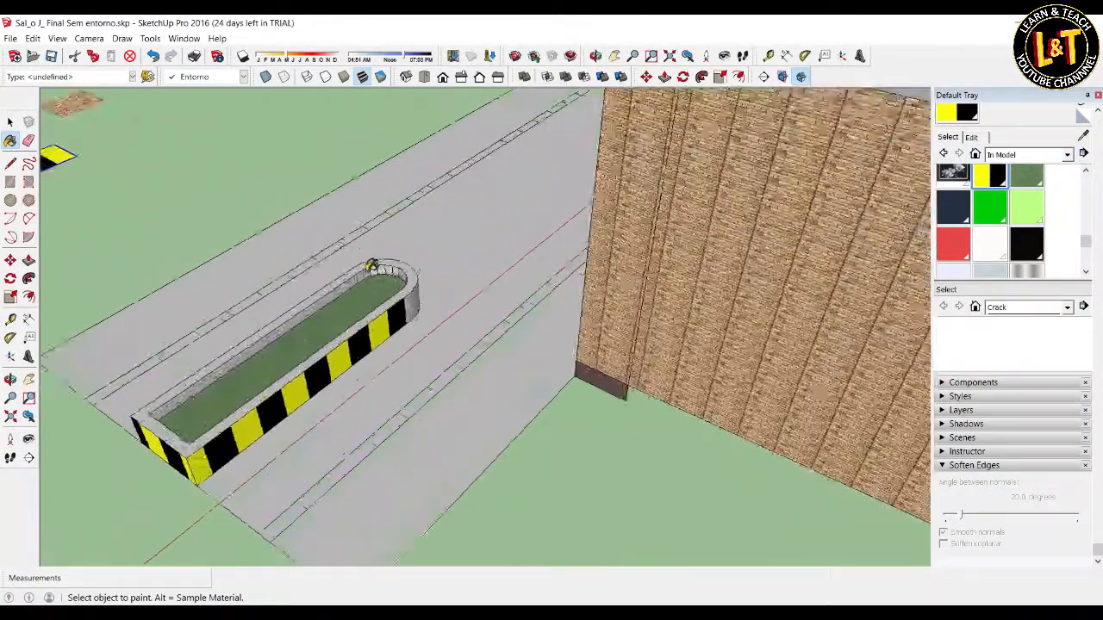
{"action": "left_click", "coordinate": [413, 309]}
{"action": "left_click", "coordinate": [412, 308]}
Paint the shorter planter's outer walls and rim with the yellow-and-black material, undoing any stray fill on the road.
{"action": "mouse_move", "coordinate": [412, 309]}
{"action": "middle_mouse_down"}
{"action": "mouse_move", "coordinate": [138, 392]}
{"action": "mouse_move", "coordinate": [715, 396]}
{"action": "mouse_move", "coordinate": [668, 338]}
{"action": "middle_mouse_up"}
{"action": "scroll", "coordinate": [656, 336], "scroll_direction": "up", "scroll_amount": 2}
{"action": "scroll", "coordinate": [656, 337], "scroll_direction": "down", "scroll_amount": 5}
{"action": "scroll", "coordinate": [330, 315], "scroll_direction": "up", "scroll_amount": 7}
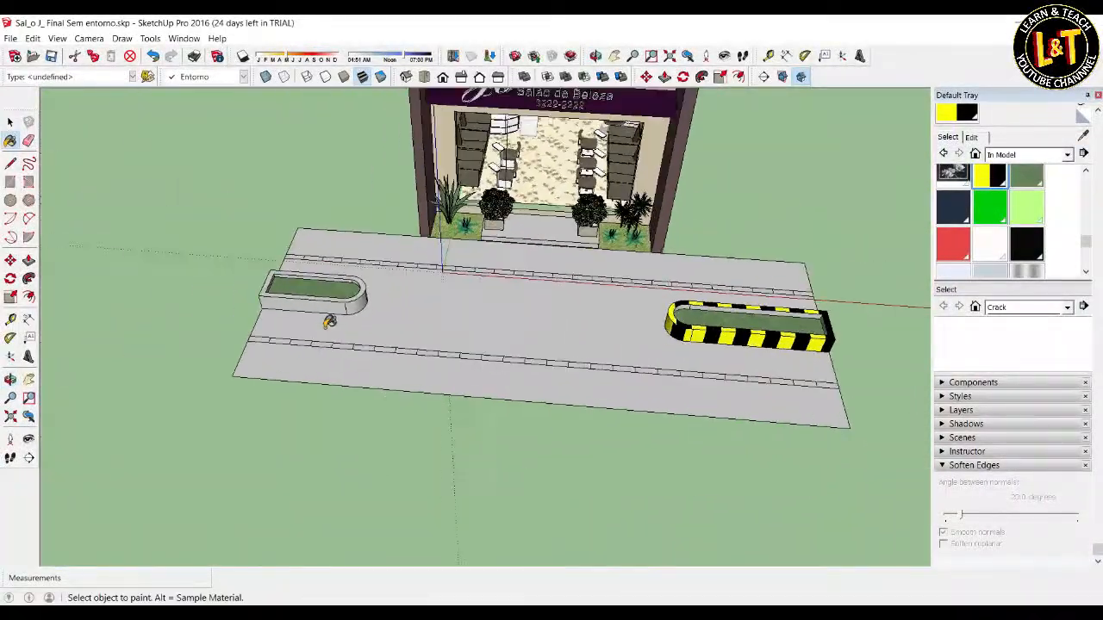
{"action": "left_click", "coordinate": [337, 291]}
{"action": "left_click", "coordinate": [414, 293]}
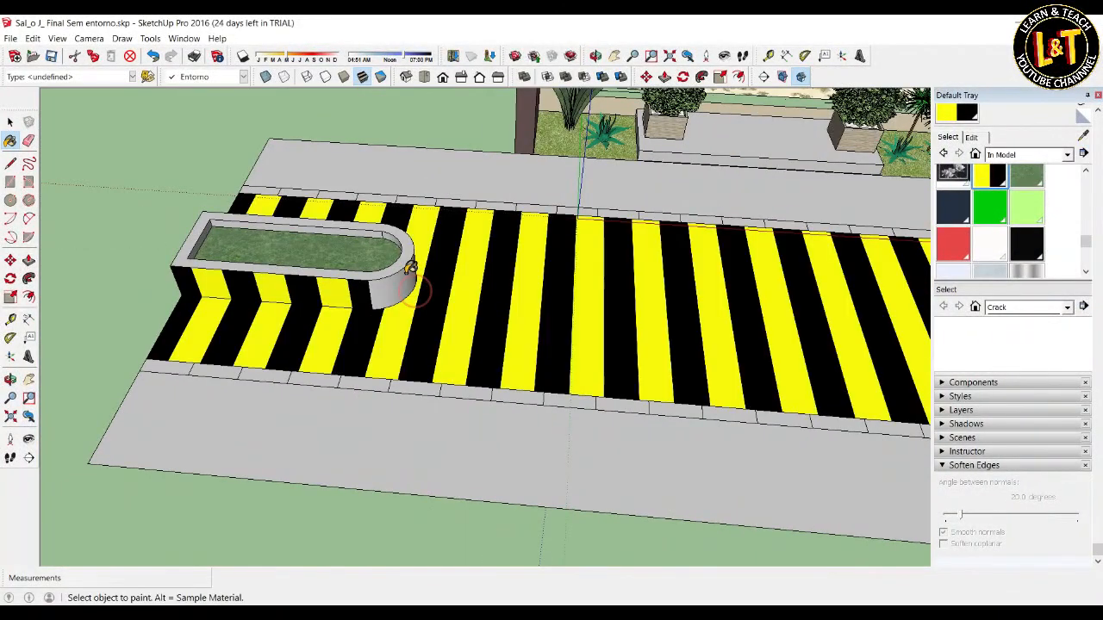
{"action": "key", "text": "ctrl+z"}
{"action": "left_click", "coordinate": [394, 268]}
{"action": "left_click", "coordinate": [402, 282]}
Explode the yellow-and-black image on the ground into an editable textured face.
{"action": "scroll", "coordinate": [410, 332], "scroll_direction": "down", "scroll_amount": 3}
{"action": "mouse_move", "coordinate": [292, 331]}
{"action": "middle_mouse_down"}
{"action": "mouse_move", "coordinate": [589, 217]}
{"action": "mouse_move", "coordinate": [324, 377]}
{"action": "mouse_move", "coordinate": [229, 471]}
{"action": "mouse_move", "coordinate": [229, 320]}
{"action": "mouse_move", "coordinate": [375, 386]}
{"action": "mouse_move", "coordinate": [234, 411]}
{"action": "middle_mouse_up"}
{"action": "scroll", "coordinate": [308, 334], "scroll_direction": "down", "scroll_amount": 5}
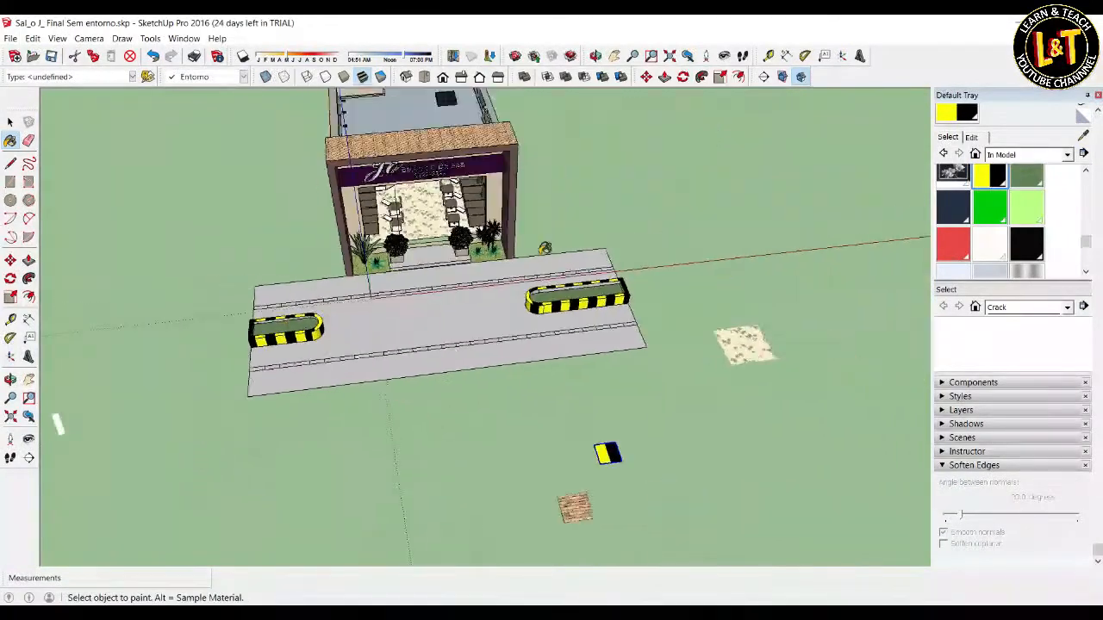
{"action": "key", "text": "space"}
{"action": "scroll", "coordinate": [612, 444], "scroll_direction": "up", "scroll_amount": 4}
{"action": "scroll", "coordinate": [534, 414], "scroll_direction": "down", "scroll_amount": 3}
{"action": "left_click", "coordinate": [541, 440]}
{"action": "right_click", "coordinate": [541, 440]}
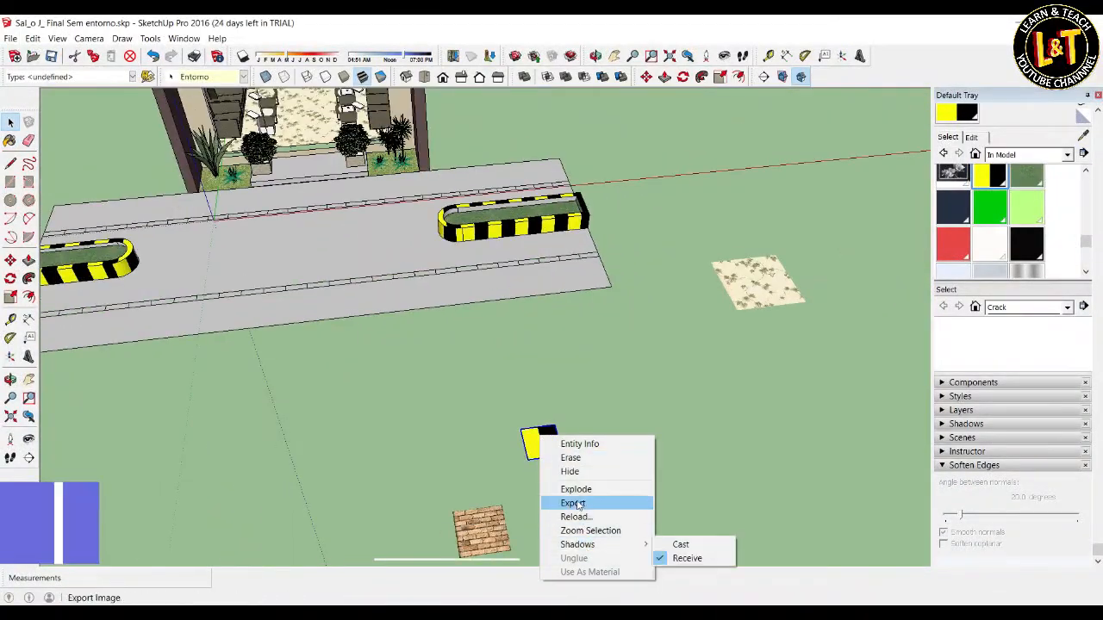
{"action": "left_click", "coordinate": [591, 529]}
{"action": "scroll", "coordinate": [517, 420], "scroll_direction": "down", "scroll_amount": 2}
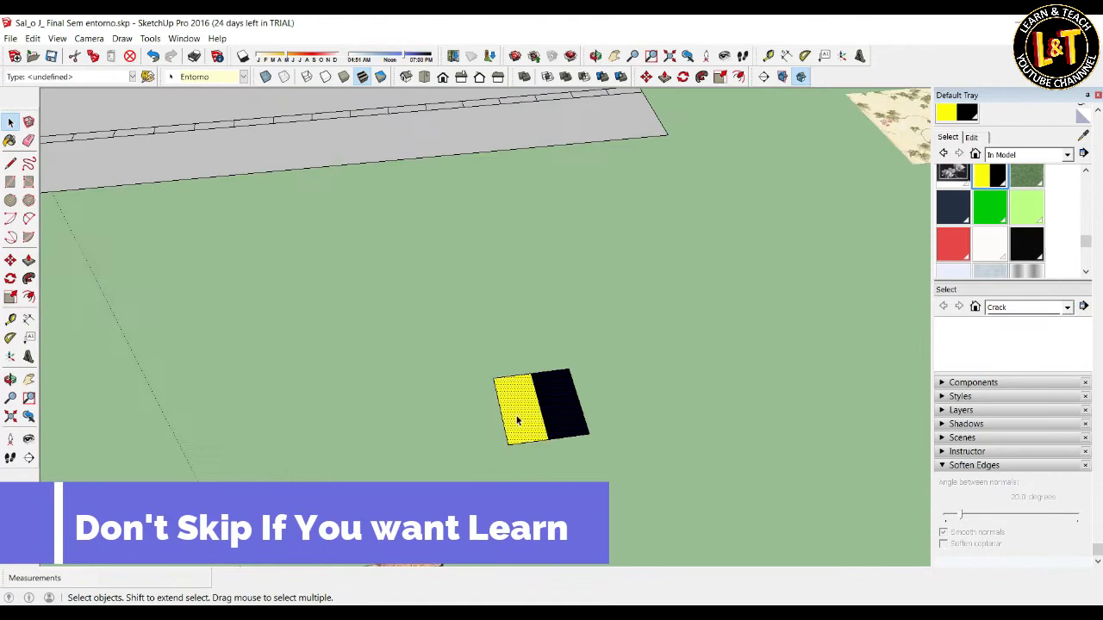
Split the exploded face lengthwise with lines at the border between the yellow and black halves.
{"action": "key", "text": "l"}
{"action": "scroll", "coordinate": [530, 387], "scroll_direction": "up", "scroll_amount": 1}
{"action": "left_click", "coordinate": [534, 367]}
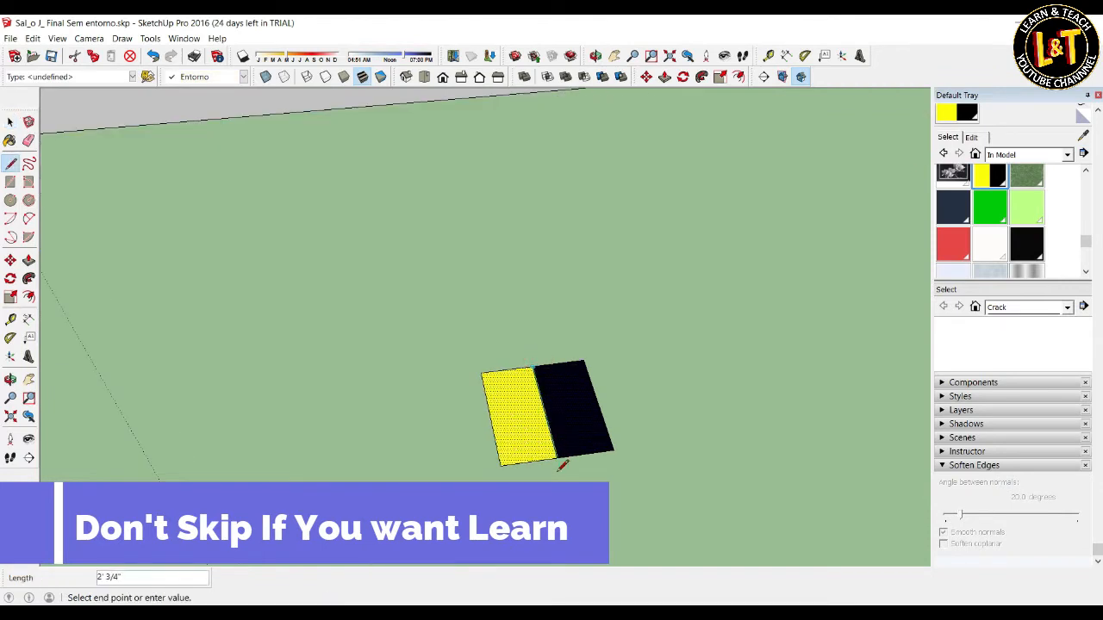
{"action": "left_click", "coordinate": [557, 457]}
{"action": "scroll", "coordinate": [545, 426], "scroll_direction": "up", "scroll_amount": 2}
{"action": "left_click", "coordinate": [515, 330]}
{"action": "left_click", "coordinate": [552, 482]}
{"action": "left_click", "coordinate": [597, 476]}
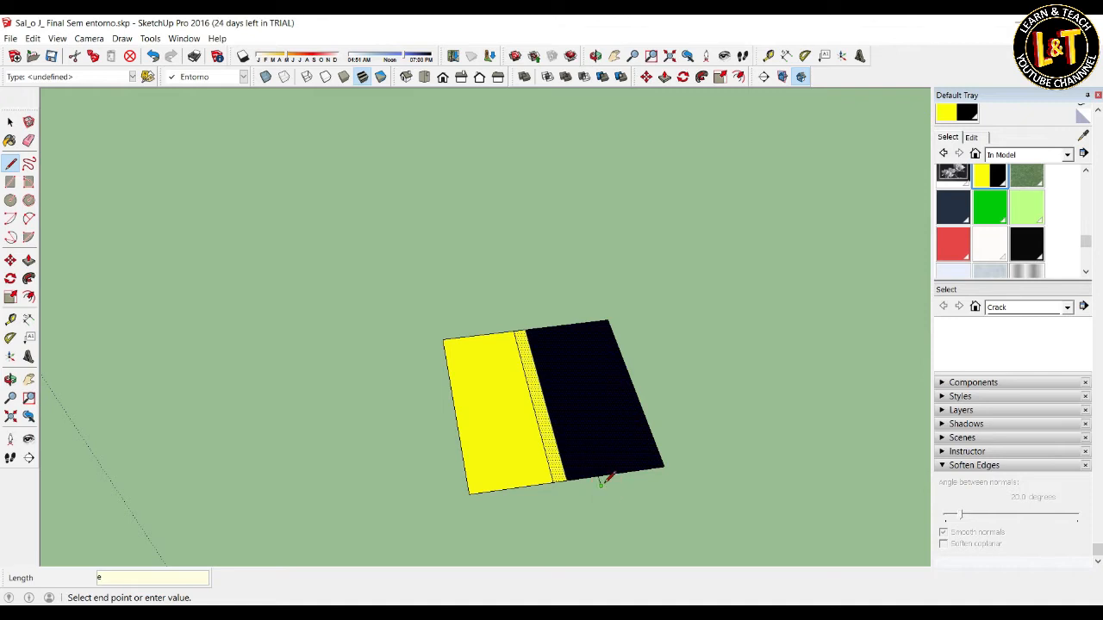
{"action": "key", "text": "Escape"}
Erase the outer edges around the black half so that only the yellow rectangle is left.
{"action": "key", "text": "e"}
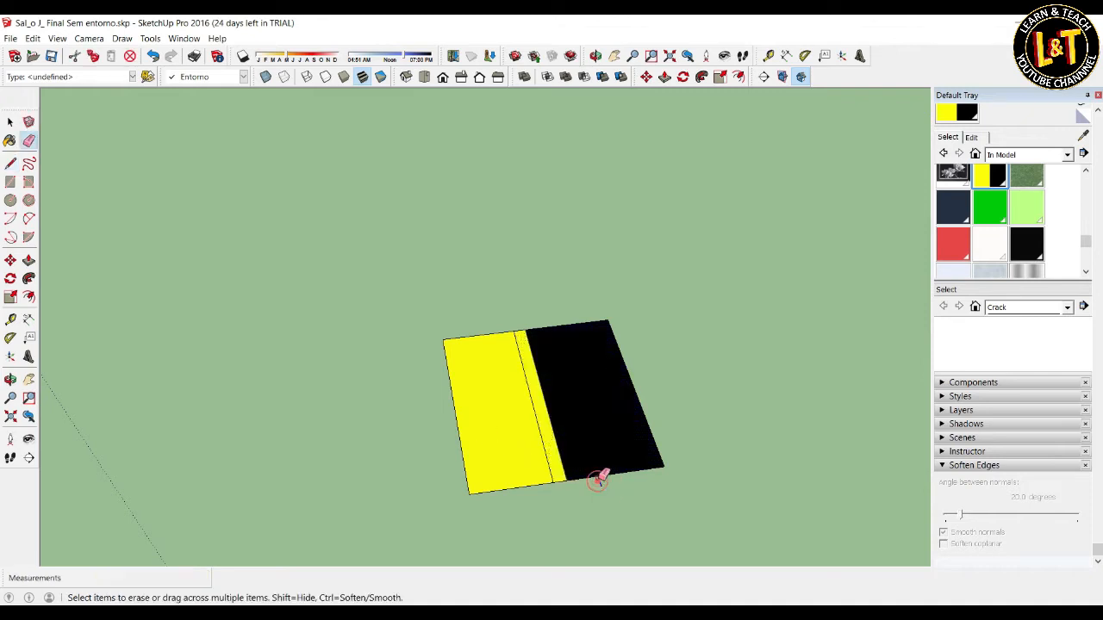
{"action": "left_click", "coordinate": [601, 478]}
{"action": "left_click", "coordinate": [656, 449]}
{"action": "left_click_drag", "start_coordinate": [577, 338], "coordinate": [573, 312]}
Try to turn the remaining yellow rectangle with its edges into a group.
{"action": "key", "text": "space"}
{"action": "double_click", "coordinate": [495, 395]}
{"action": "right_click", "coordinate": [495, 395]}
{"action": "left_click", "coordinate": [536, 507]}
{"action": "right_click", "coordinate": [523, 465]}
{"action": "left_click", "coordinate": [539, 451]}
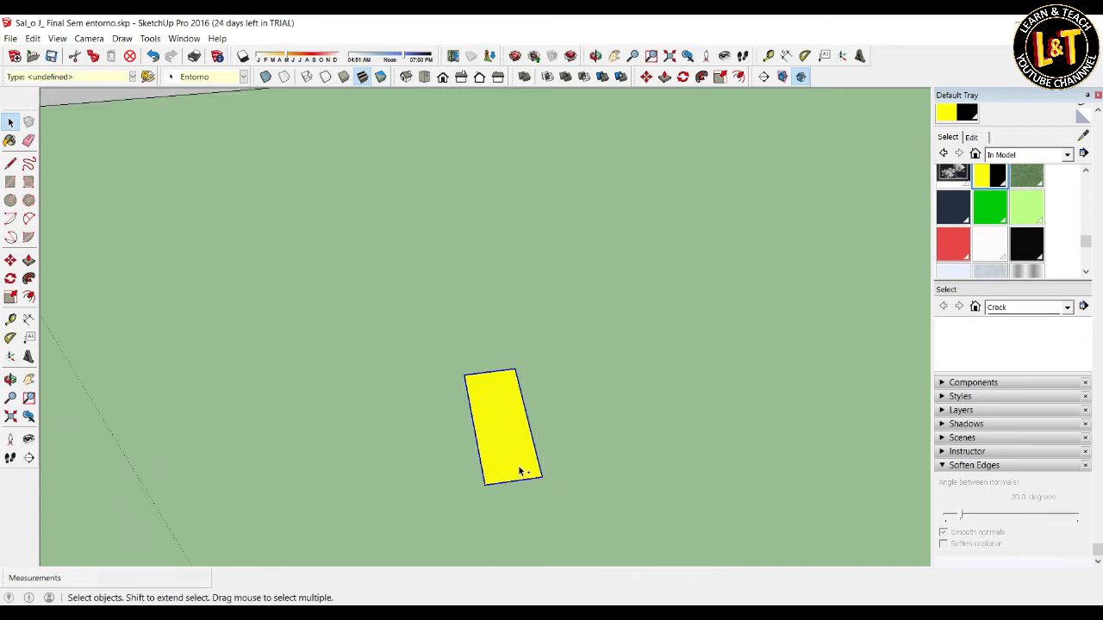
{"action": "right_click", "coordinate": [520, 469]}
{"action": "left_click", "coordinate": [541, 458]}
{"action": "left_click", "coordinate": [670, 352]}
Delete the leftover yellow rectangle from the ground in front of the road.
{"action": "scroll", "coordinate": [562, 450], "scroll_direction": "down", "scroll_amount": 5}
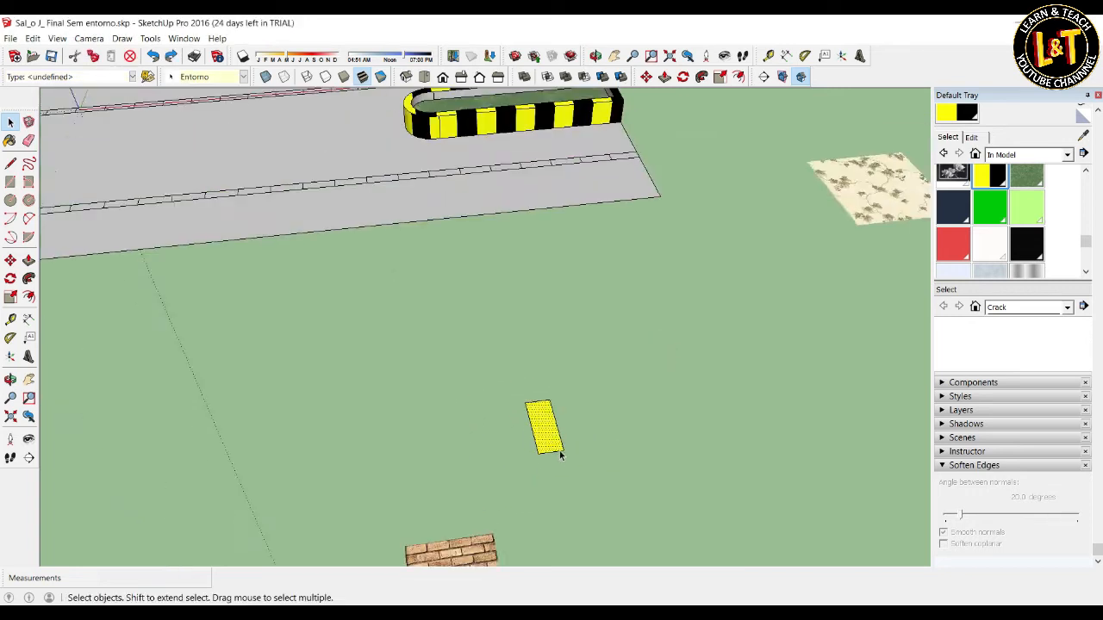
{"action": "scroll", "coordinate": [530, 457], "scroll_direction": "up", "scroll_amount": 3}
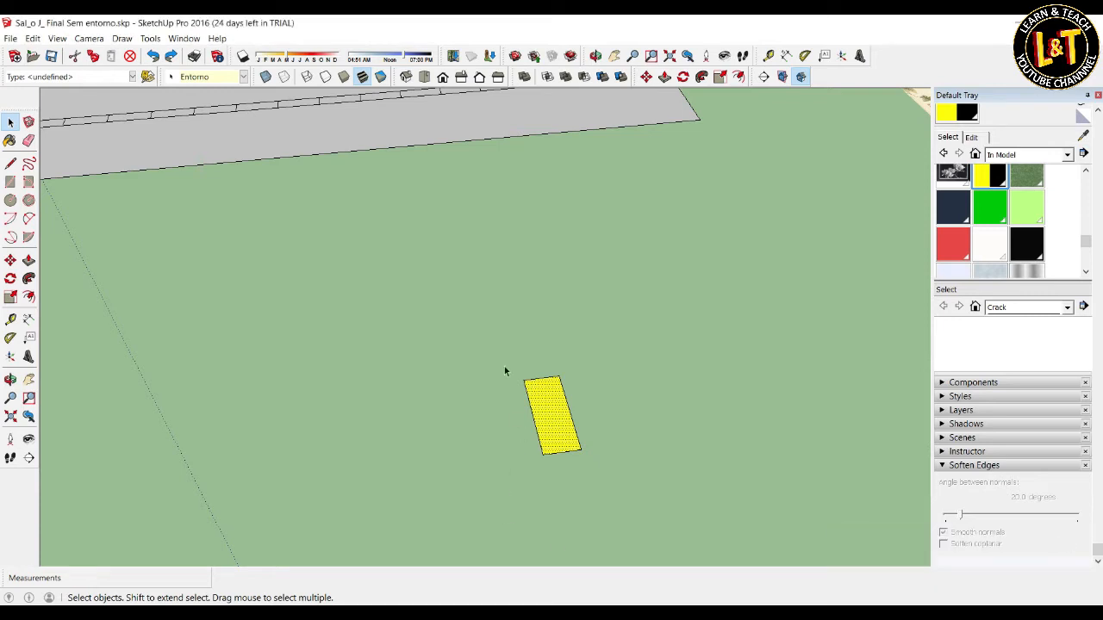
{"action": "key", "text": "Delete"}
Import Road Line.jpg from the Desktop as an image and place it on the ground beside the brick sample.
{"action": "middle_click_drag", "start_coordinate": [466, 424], "coordinate": [502, 438]}
{"action": "left_click", "coordinate": [10, 38]}
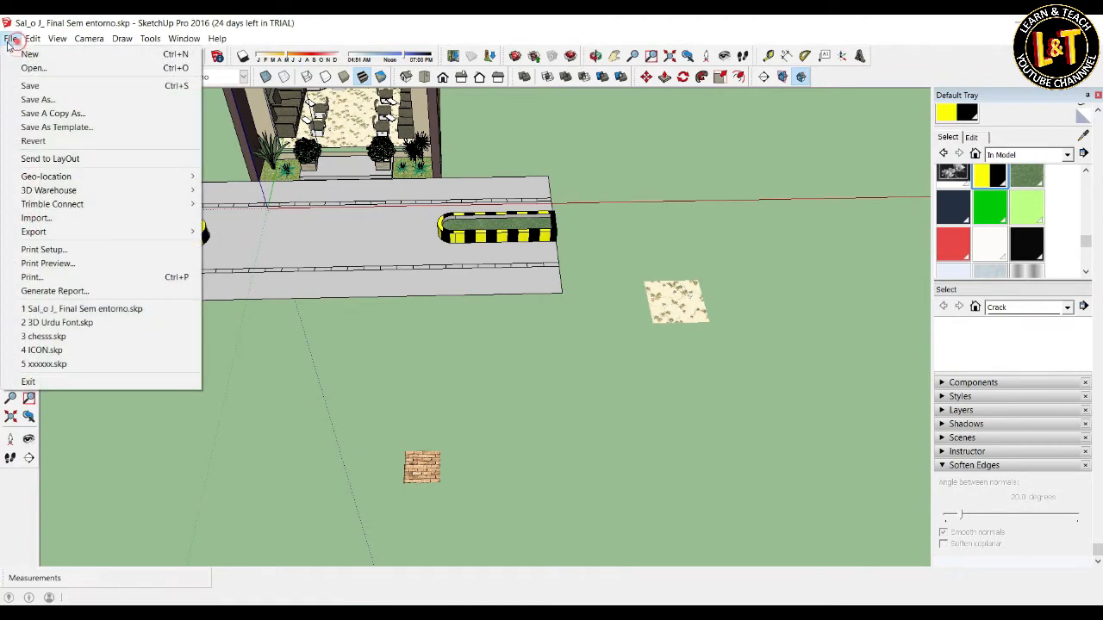
{"action": "left_click", "coordinate": [59, 223]}
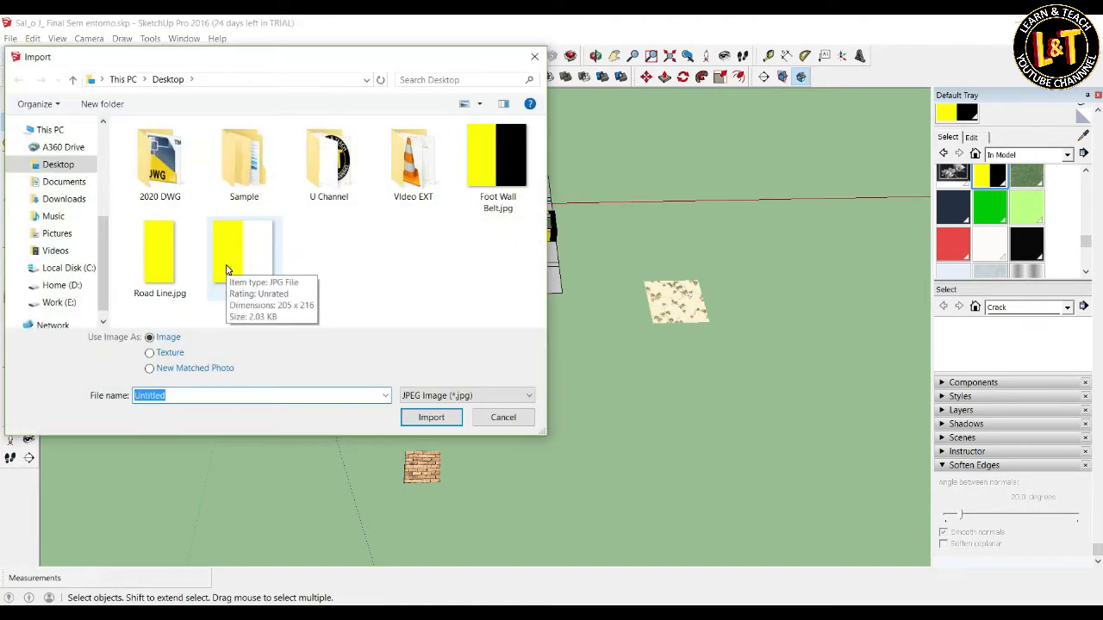
{"action": "left_click", "coordinate": [161, 271]}
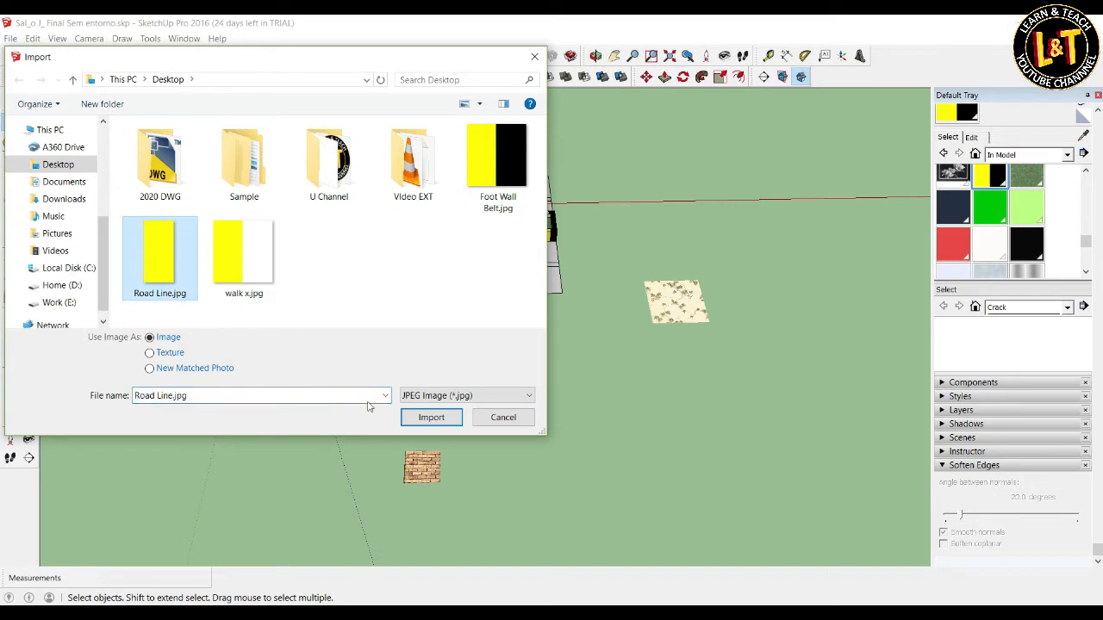
{"action": "left_click", "coordinate": [431, 417]}
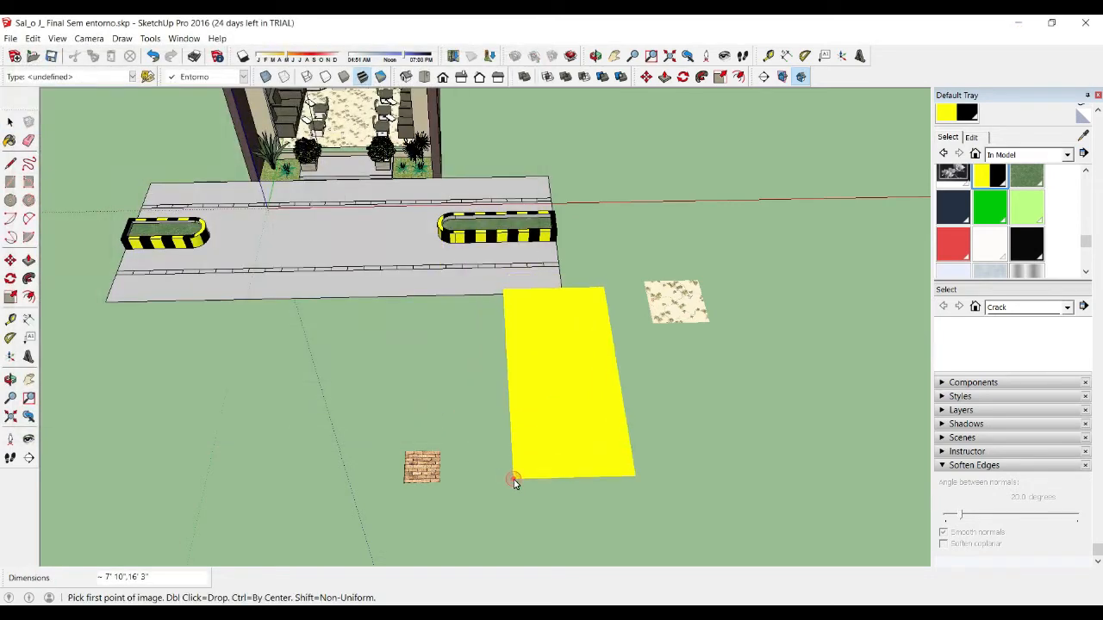
{"action": "left_click", "coordinate": [513, 478]}
{"action": "left_click", "coordinate": [538, 447]}
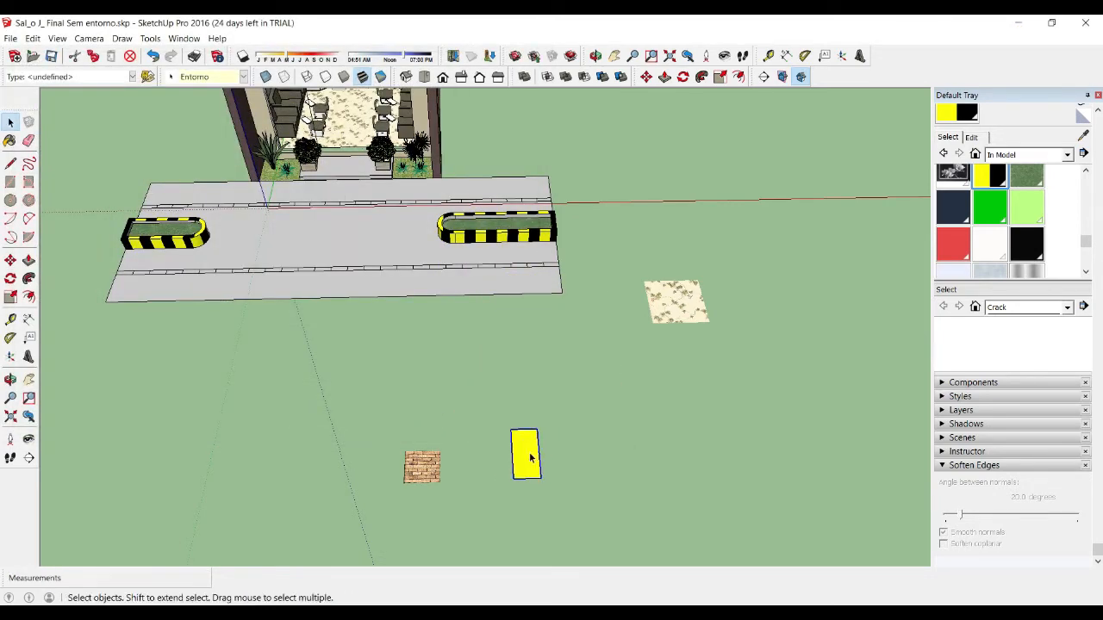
Use the placed yellow Road Line image as a material and pick it from the materials in the model.
{"action": "right_click", "coordinate": [529, 458]}
{"action": "left_click", "coordinate": [573, 592]}
{"action": "mouse_move", "coordinate": [1088, 249]}
{"action": "left_mouse_down"}
{"action": "mouse_move", "coordinate": [1096, 184]}
{"action": "mouse_move", "coordinate": [1098, 257]}
{"action": "left_mouse_up"}
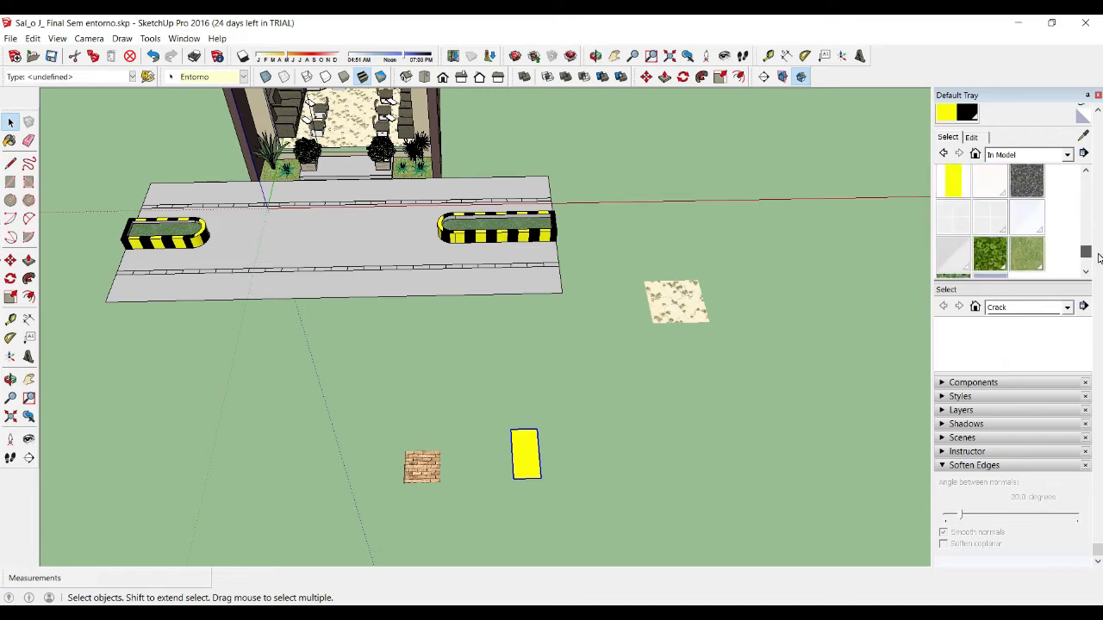
{"action": "left_click", "coordinate": [955, 191]}
Paint the first four alternate segments of the road's front kerb strip yellow, undoing the extra fill on the adjoining segment.
{"action": "scroll", "coordinate": [1017, 249], "scroll_direction": "down", "scroll_amount": 2}
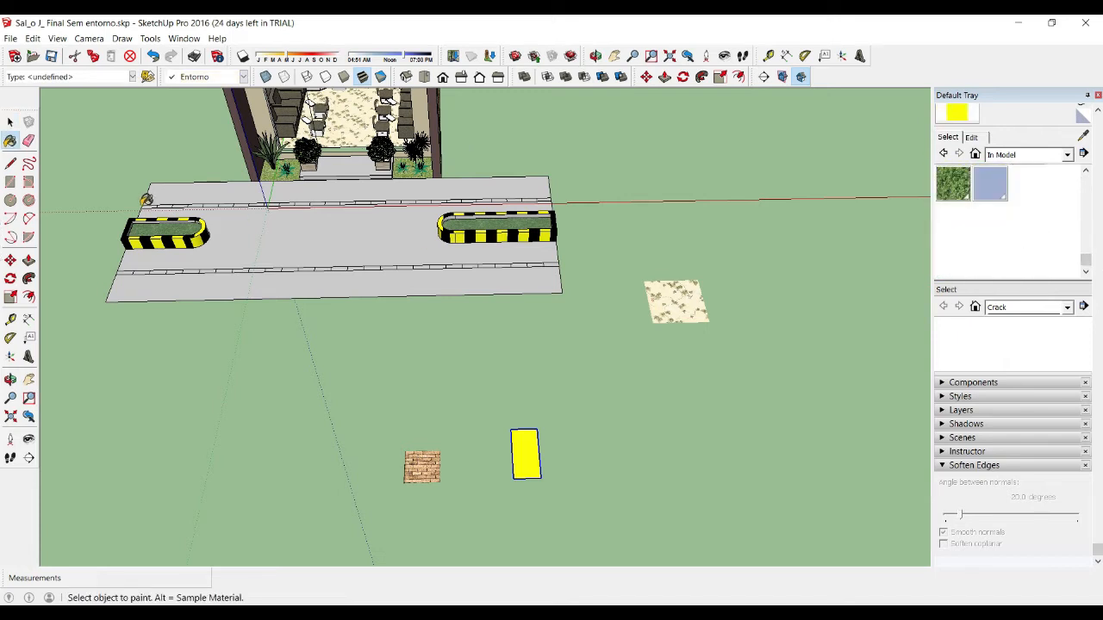
{"action": "scroll", "coordinate": [143, 201], "scroll_direction": "up", "scroll_amount": 3}
{"action": "scroll", "coordinate": [132, 287], "scroll_direction": "up", "scroll_amount": 2}
{"action": "left_click", "coordinate": [114, 321]}
{"action": "left_click", "coordinate": [193, 323]}
{"action": "left_click", "coordinate": [274, 317]}
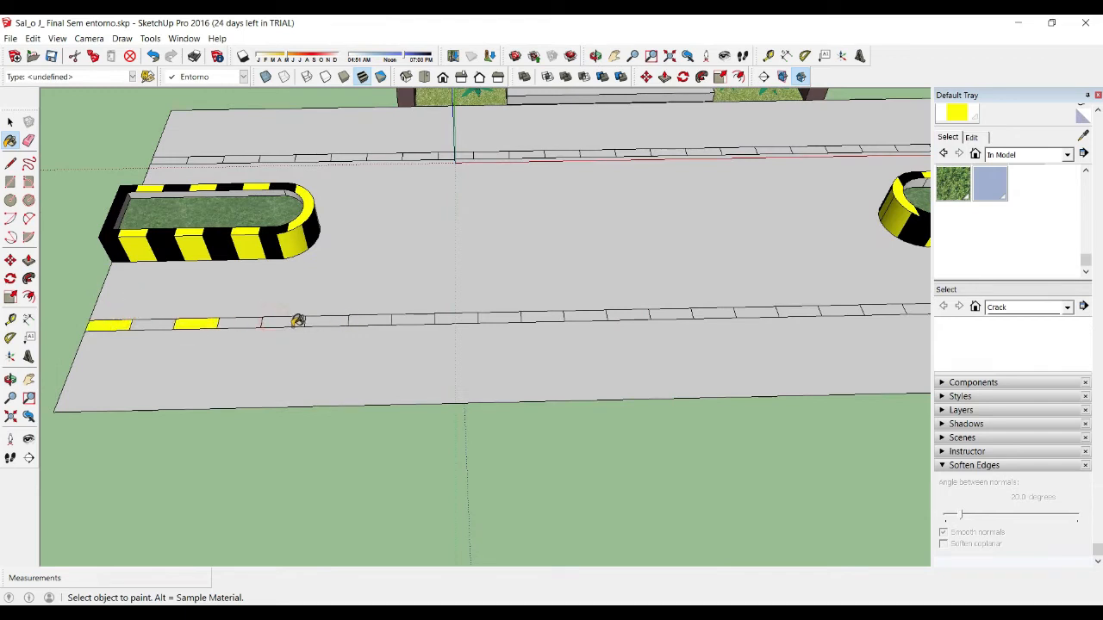
{"action": "left_click", "coordinate": [379, 318]}
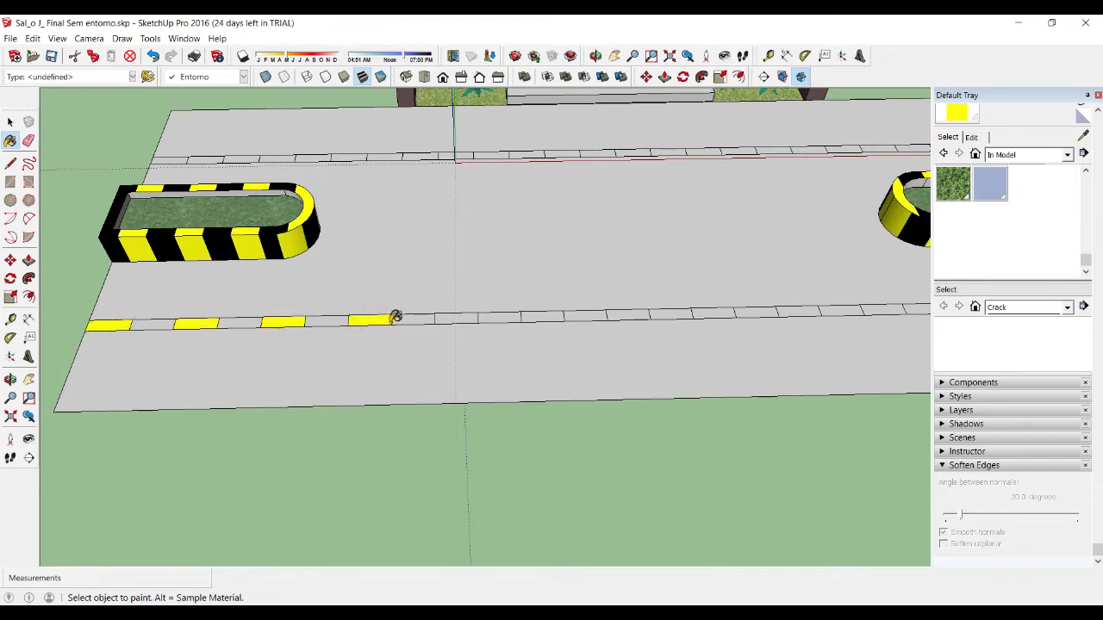
{"action": "left_click", "coordinate": [419, 318]}
{"action": "key", "text": "ctrl+z"}
{"action": "scroll", "coordinate": [353, 278], "scroll_direction": "down", "scroll_amount": 5}
{"action": "scroll", "coordinate": [310, 242], "scroll_direction": "down", "scroll_amount": 3}
{"action": "key", "text": "space"}
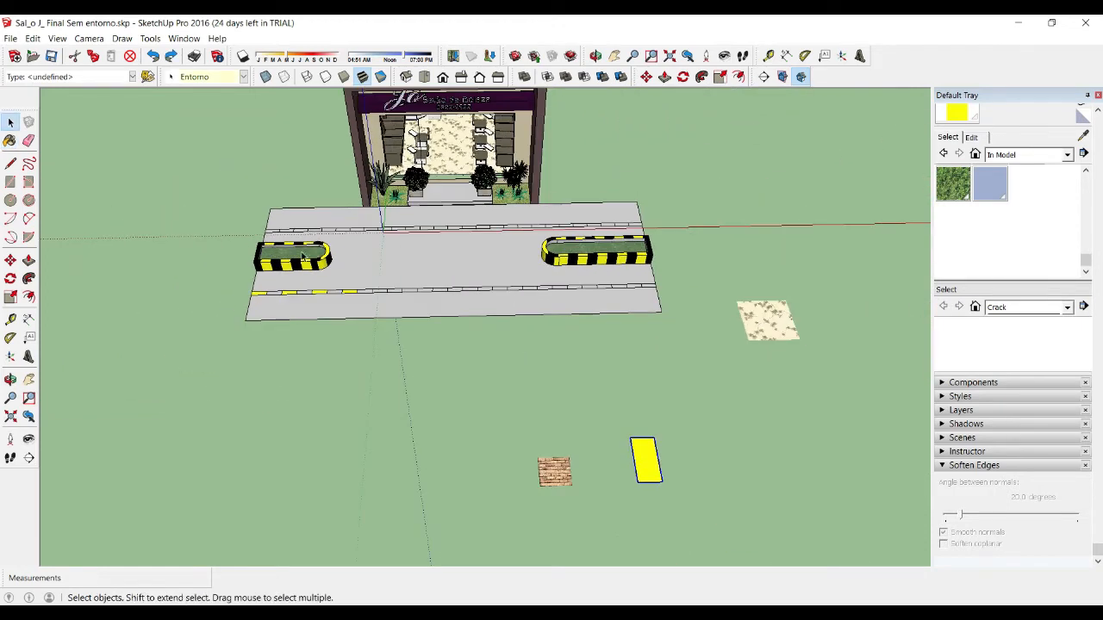
{"action": "scroll", "coordinate": [84, 192], "scroll_direction": "up", "scroll_amount": 2}
{"action": "left_click", "coordinate": [11, 37]}
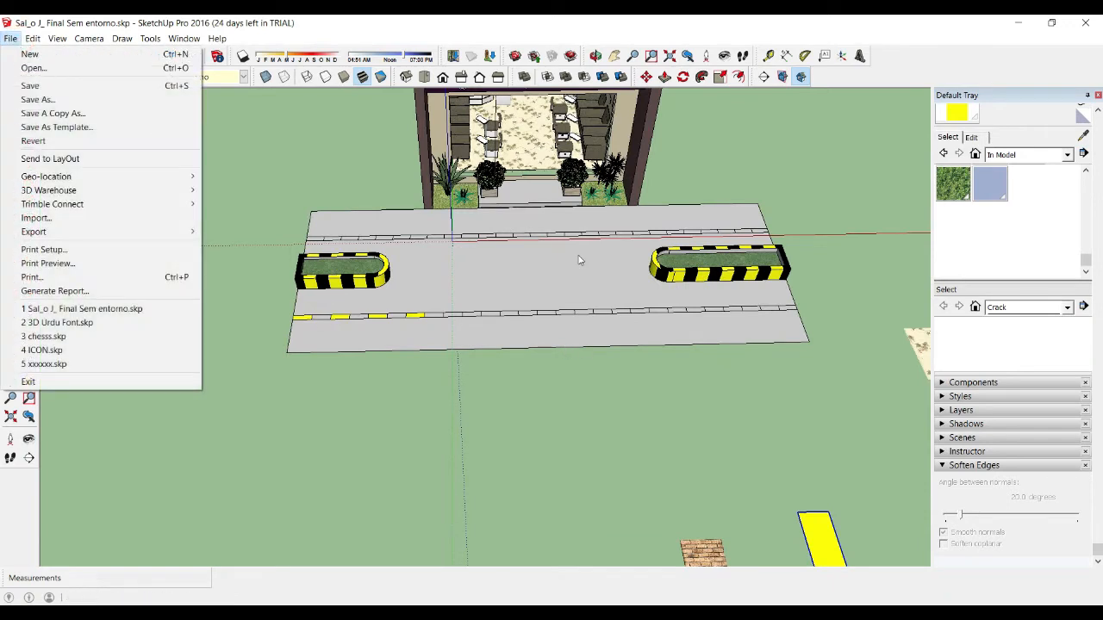
{"action": "key", "text": "Escape"}
{"action": "key", "text": "Escape"}
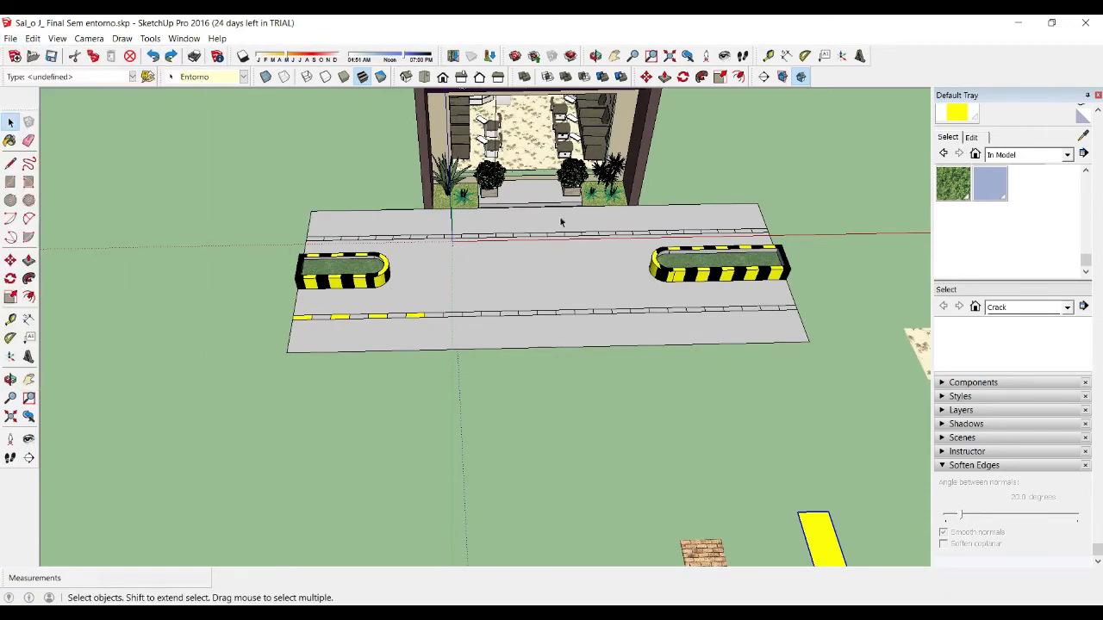
Draw two lines across the road from the ends of the entrance step to the road's front edge, outlining a crosswalk strip.
{"action": "key", "text": "l"}
{"action": "scroll", "coordinate": [597, 229], "scroll_direction": "up", "scroll_amount": 2}
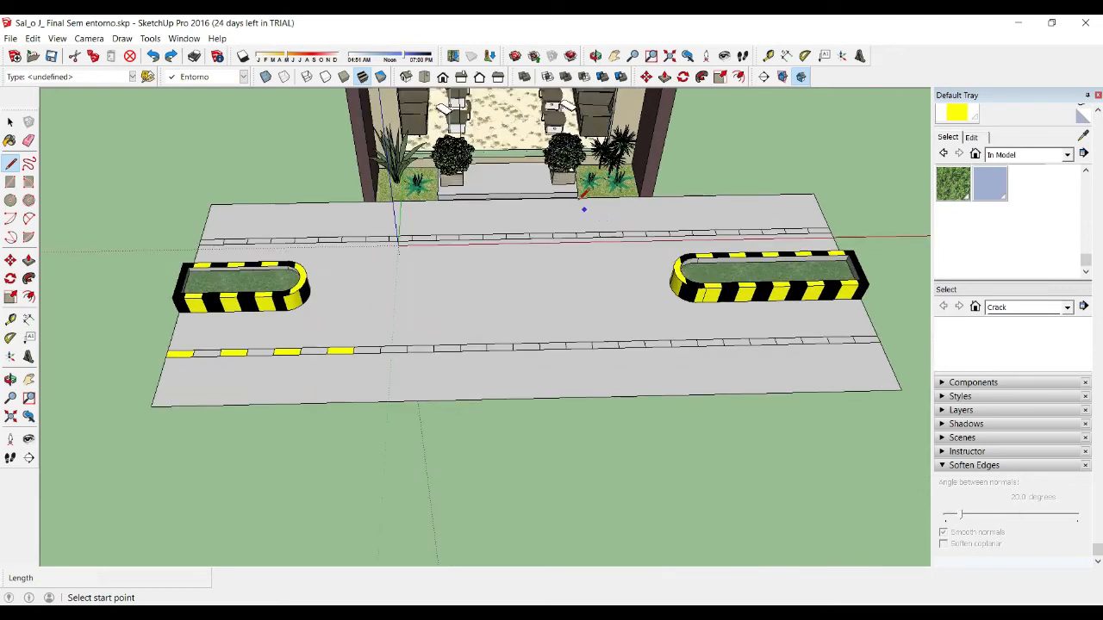
{"action": "left_click", "coordinate": [580, 197]}
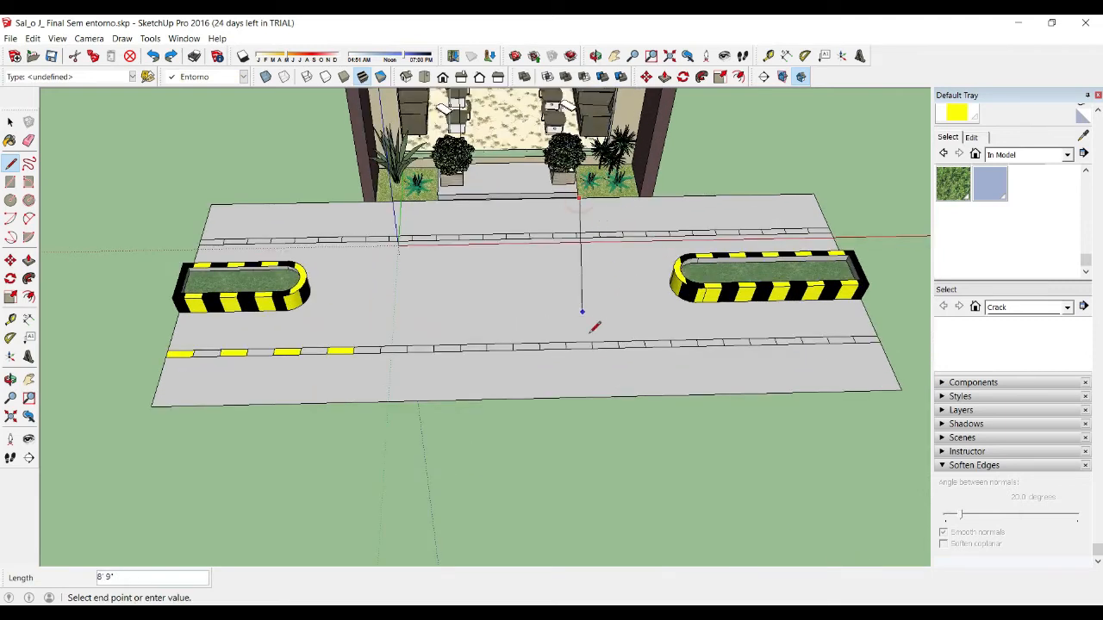
{"action": "left_click", "coordinate": [611, 399]}
{"action": "key", "text": "Escape"}
{"action": "left_click", "coordinate": [438, 200]}
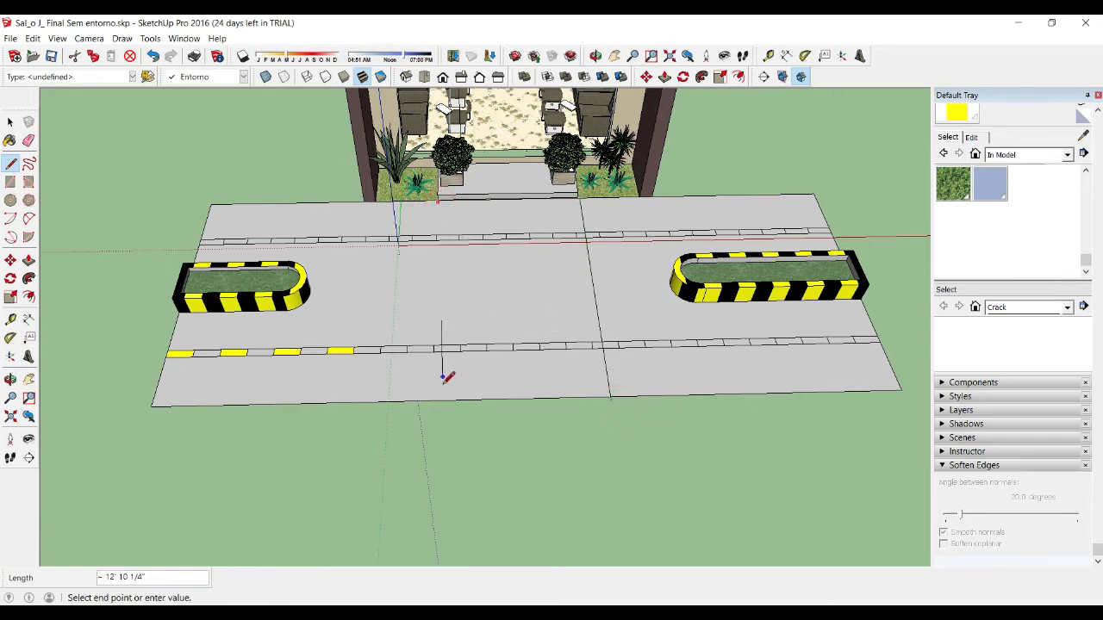
{"action": "key", "text": "Escape"}
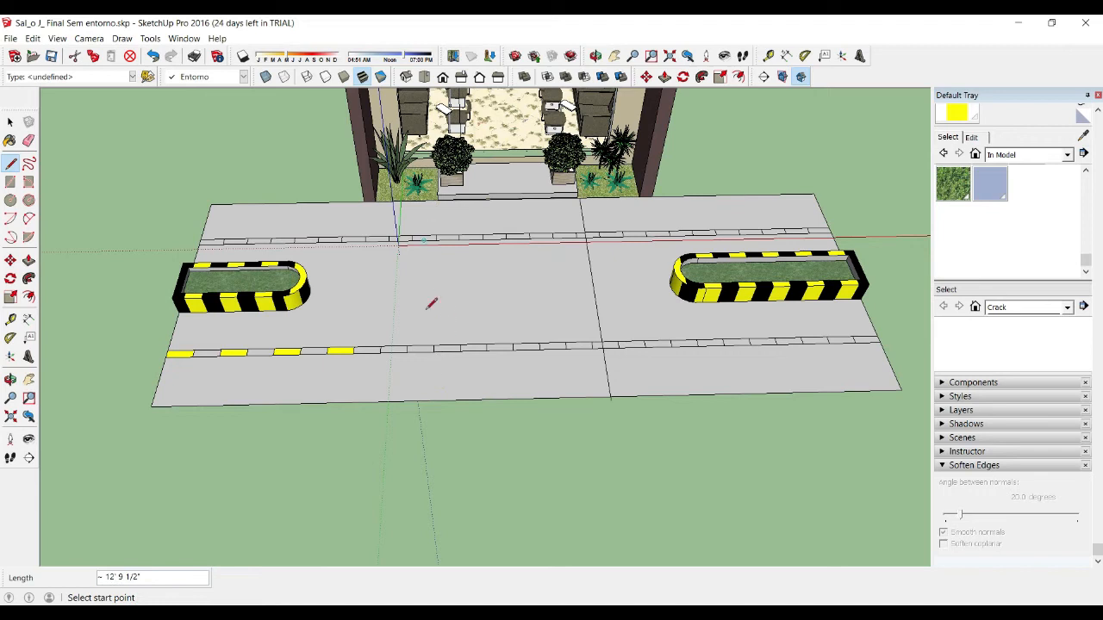
{"action": "left_click", "coordinate": [443, 199]}
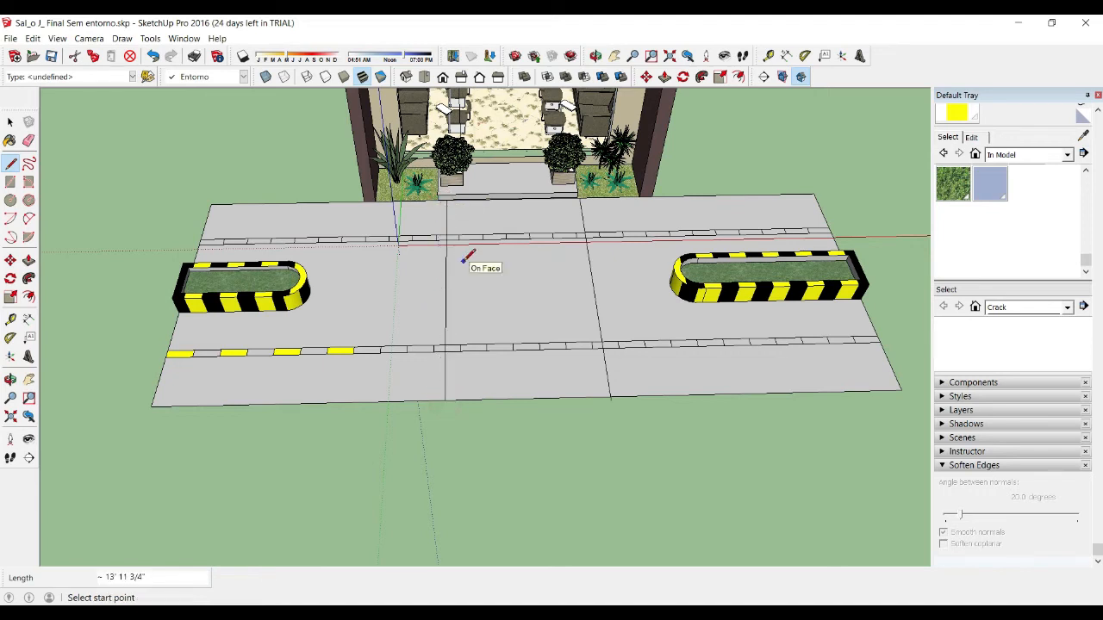
Erase the kerb strip edges and divider marks between the two crosswalk lines on both sides of the road, undoing a wrong erasure.
{"action": "key", "text": "e"}
{"action": "left_click", "coordinate": [457, 236]}
{"action": "left_click_drag", "start_coordinate": [466, 239], "coordinate": [514, 221]}
{"action": "left_click_drag", "start_coordinate": [566, 247], "coordinate": [580, 244]}
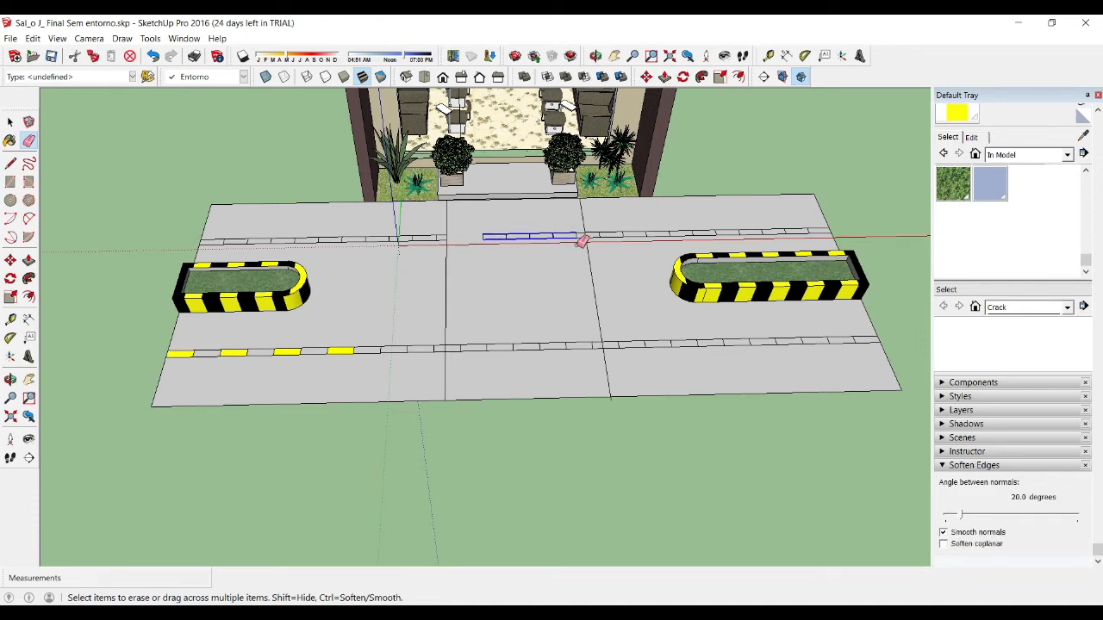
{"action": "key", "text": "ctrl+z"}
{"action": "left_click_drag", "start_coordinate": [585, 240], "coordinate": [578, 228]}
{"action": "mouse_move", "coordinate": [567, 228]}
{"action": "left_mouse_down"}
{"action": "mouse_move", "coordinate": [547, 240]}
{"action": "mouse_move", "coordinate": [490, 236]}
{"action": "left_mouse_up"}
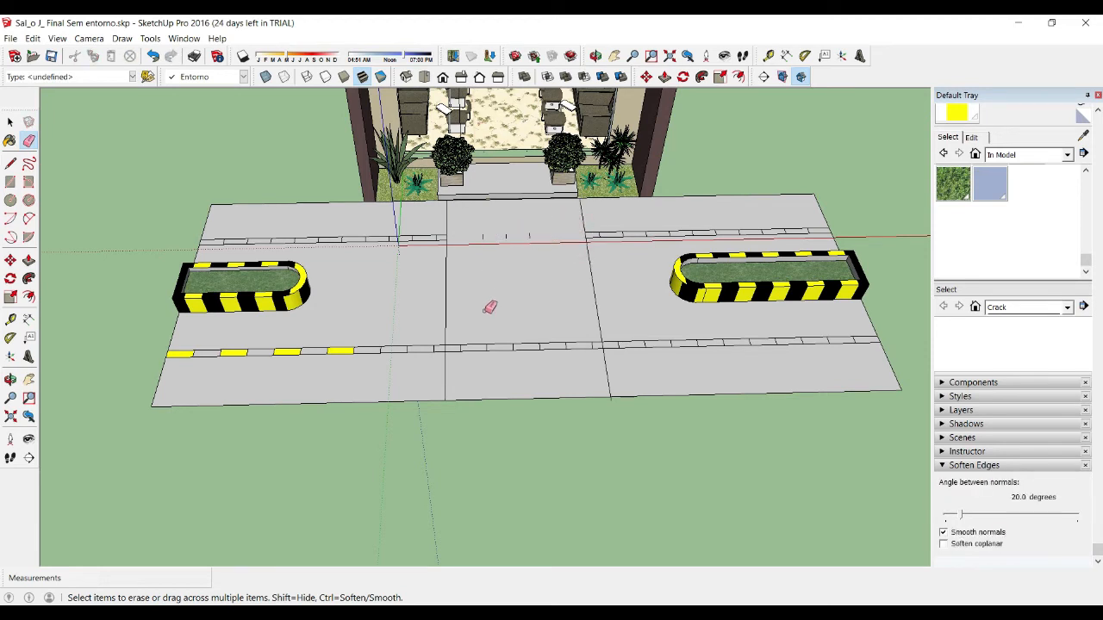
{"action": "left_click_drag", "start_coordinate": [455, 342], "coordinate": [509, 362]}
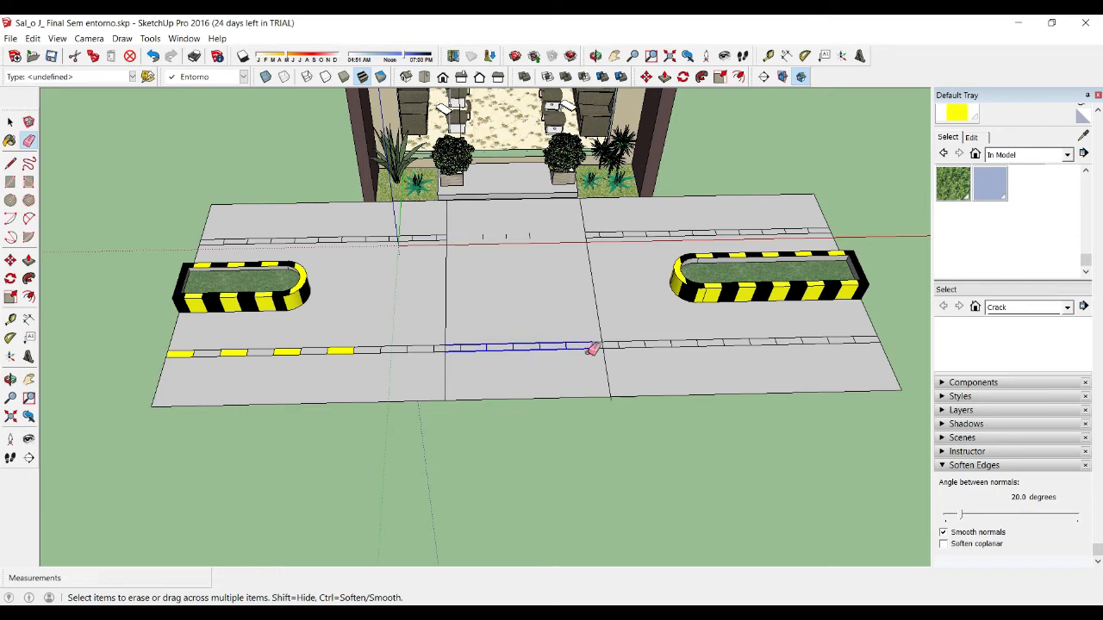
{"action": "left_click_drag", "start_coordinate": [599, 340], "coordinate": [596, 338]}
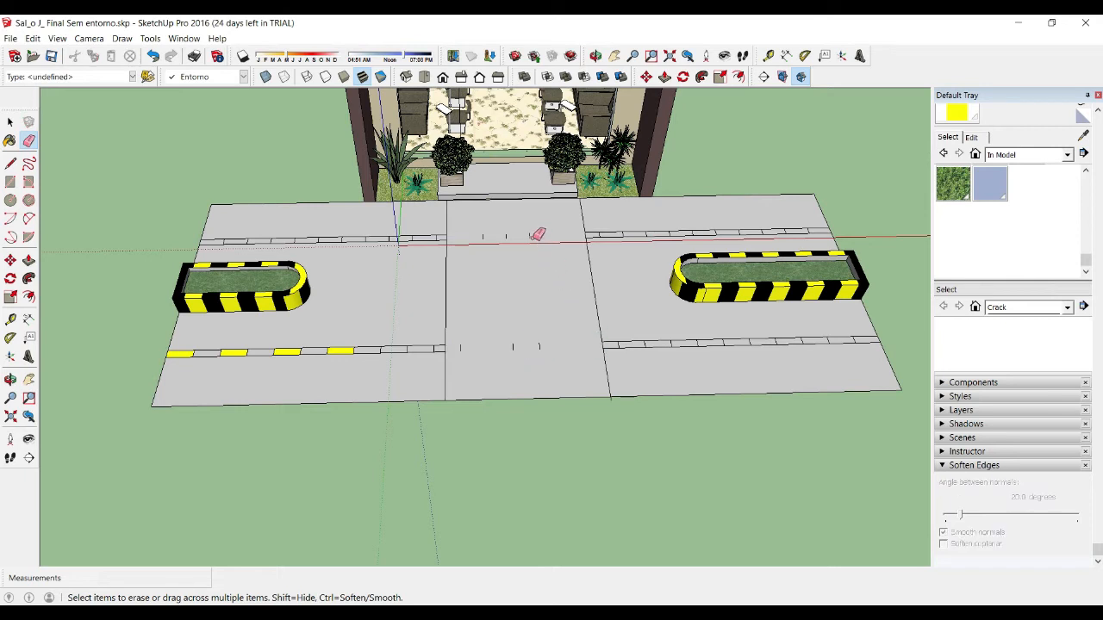
{"action": "left_click_drag", "start_coordinate": [535, 232], "coordinate": [513, 232]}
{"action": "left_click_drag", "start_coordinate": [458, 348], "coordinate": [516, 343]}
{"action": "key", "text": "space"}
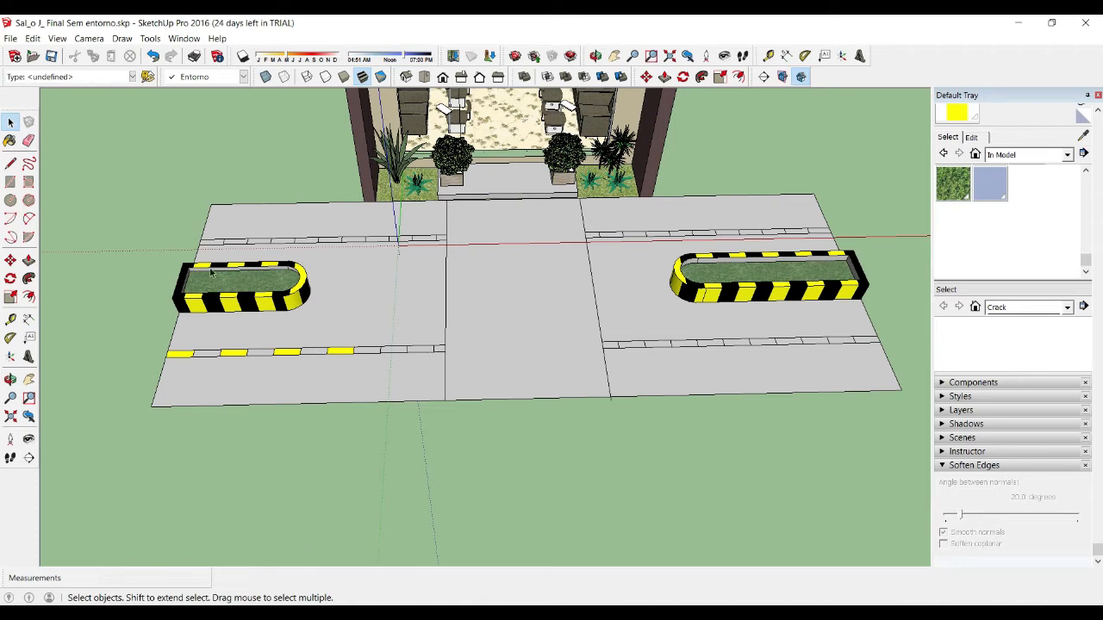
Import walk x.jpg as an image and place it about 3 ft 2 in wide on the ground in front of the road.
{"action": "left_click", "coordinate": [10, 39]}
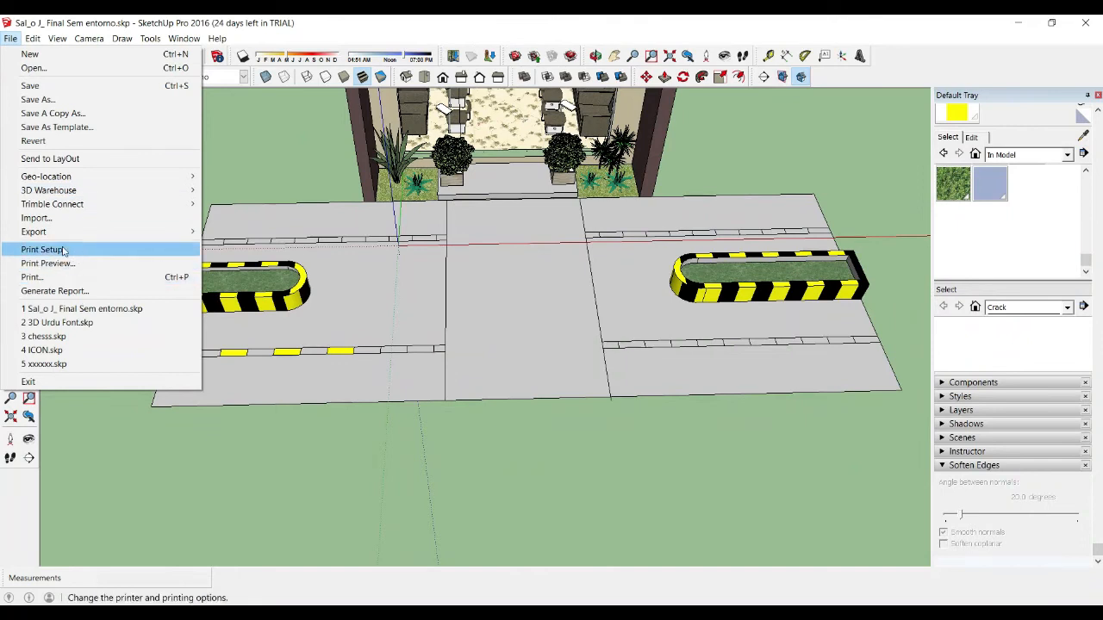
{"action": "left_click", "coordinate": [62, 220]}
{"action": "left_click", "coordinate": [263, 286]}
{"action": "left_click", "coordinate": [431, 418]}
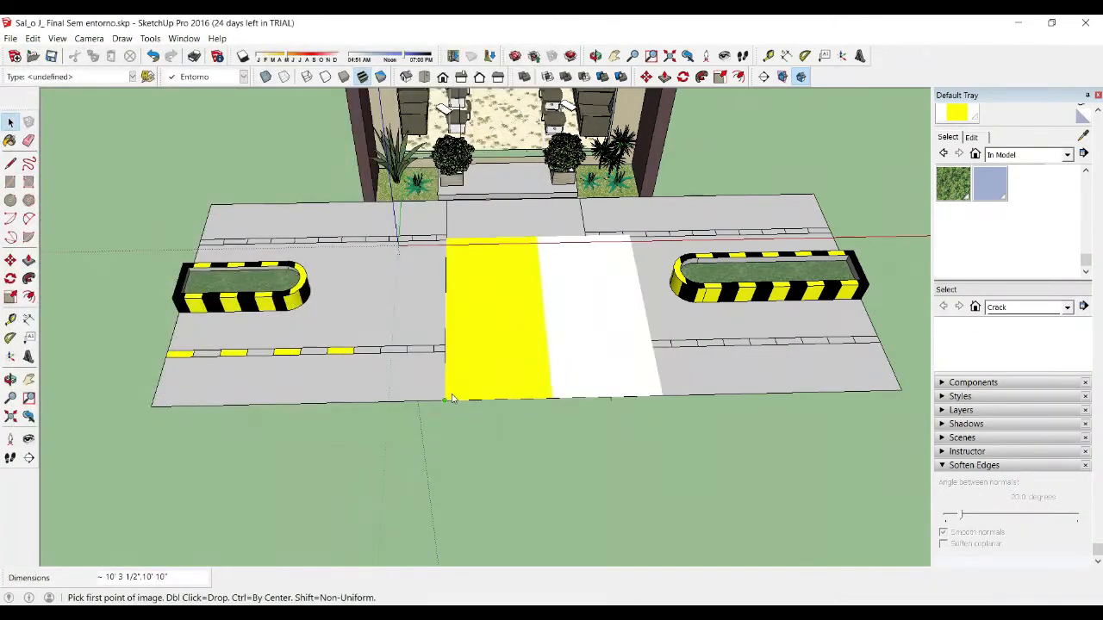
{"action": "scroll", "coordinate": [379, 461], "scroll_direction": "down", "scroll_amount": 5}
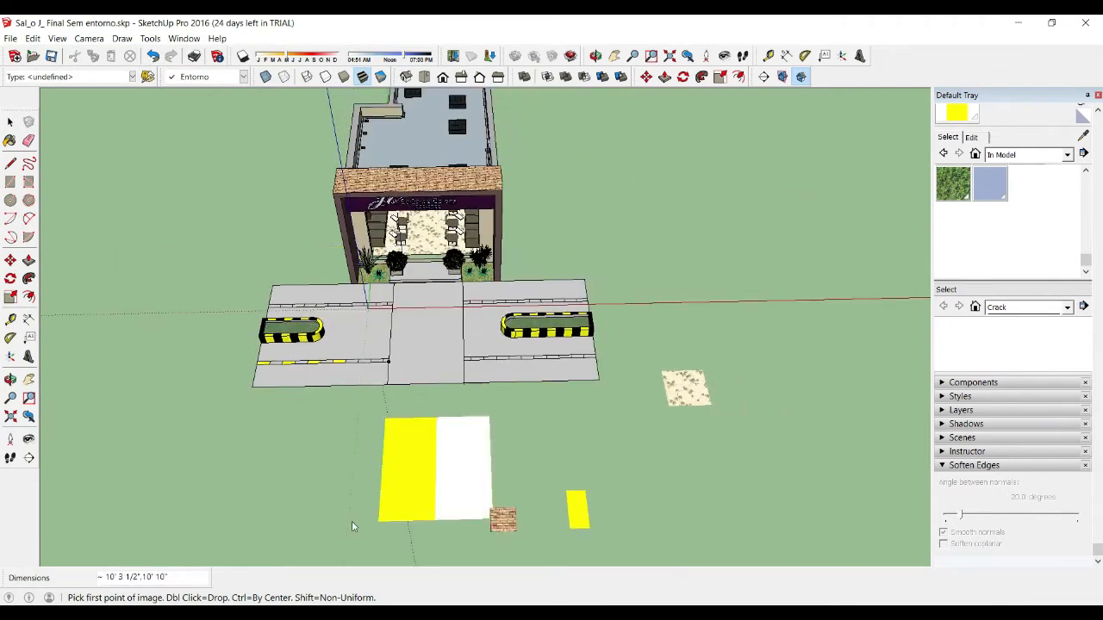
{"action": "left_click", "coordinate": [297, 516]}
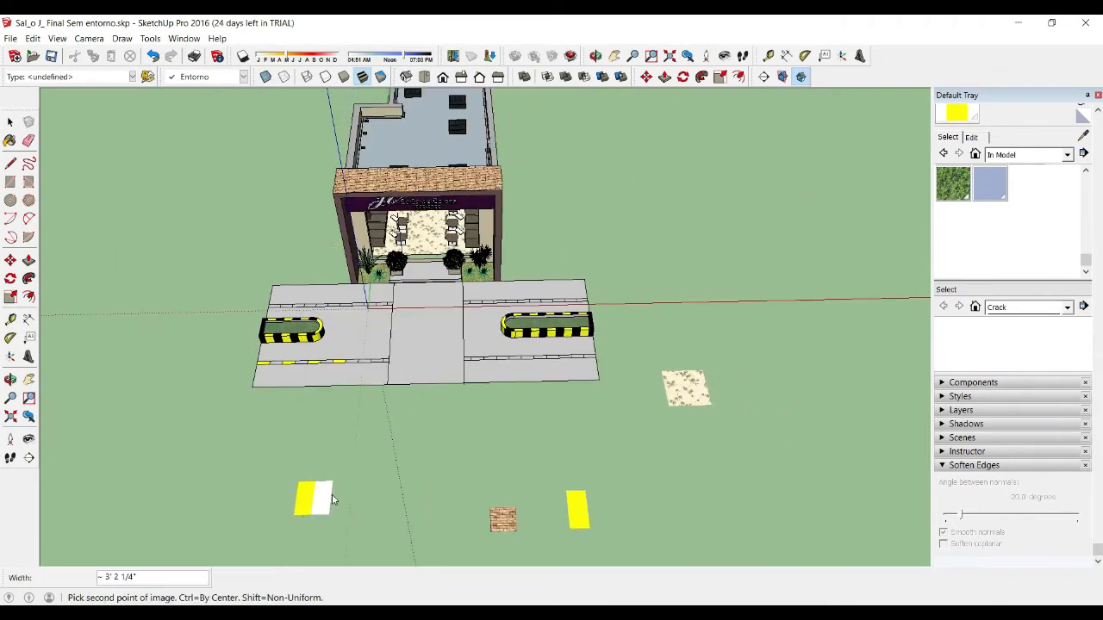
{"action": "left_click", "coordinate": [332, 493]}
Use the placed walk x image as a material and try it on the crosswalk strip, undoing the fill.
{"action": "right_click", "coordinate": [324, 505]}
{"action": "left_click", "coordinate": [364, 496]}
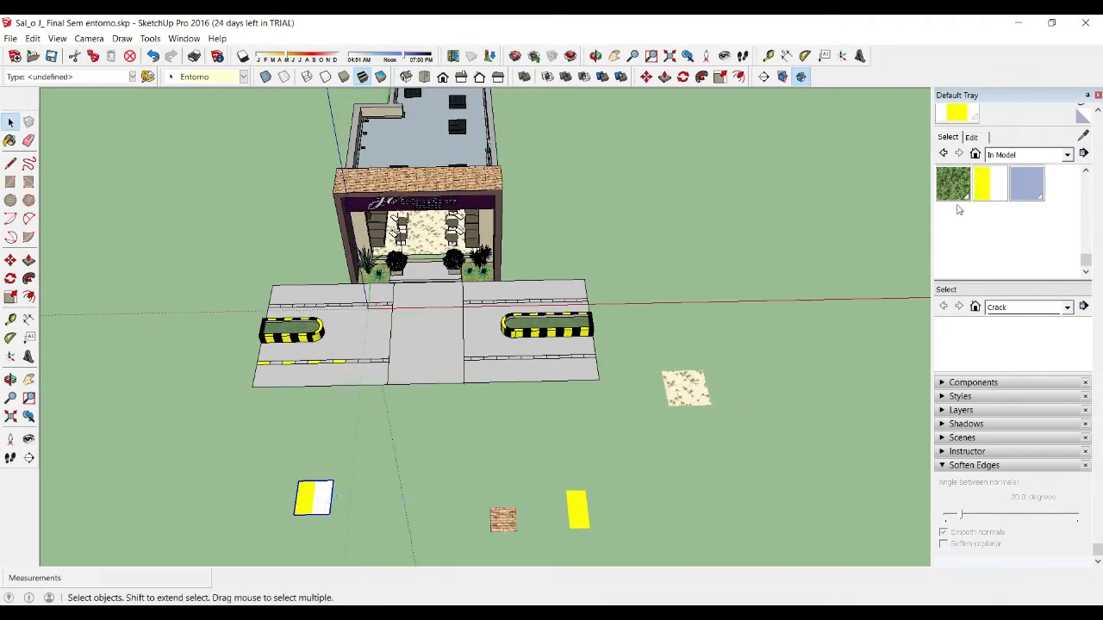
{"action": "left_click", "coordinate": [990, 183]}
{"action": "left_click", "coordinate": [454, 338]}
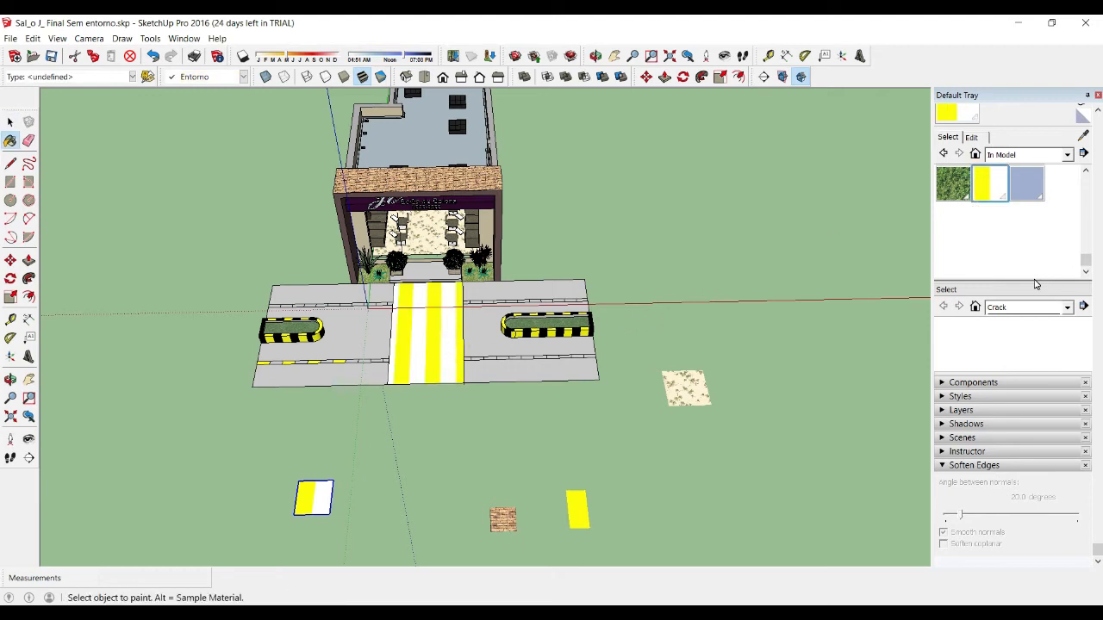
{"action": "key", "text": "ctrl+z"}
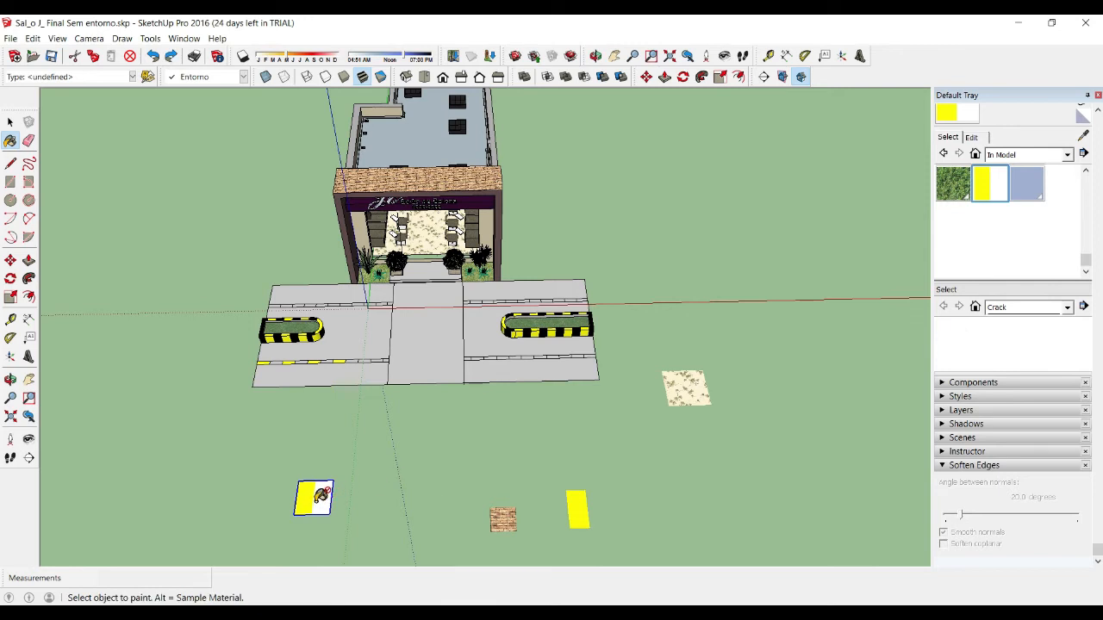
Rotate the walk x image 90 degrees on the ground.
{"action": "left_click", "coordinate": [683, 77]}
{"action": "left_click_drag", "start_coordinate": [318, 498], "coordinate": [387, 475]}
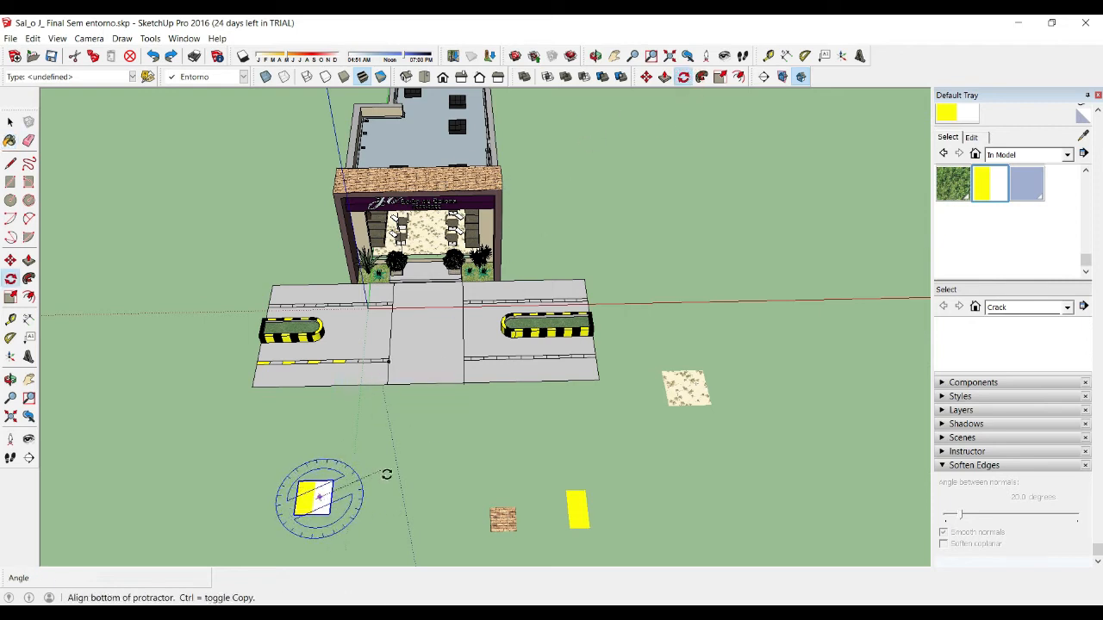
{"action": "left_click", "coordinate": [353, 475]}
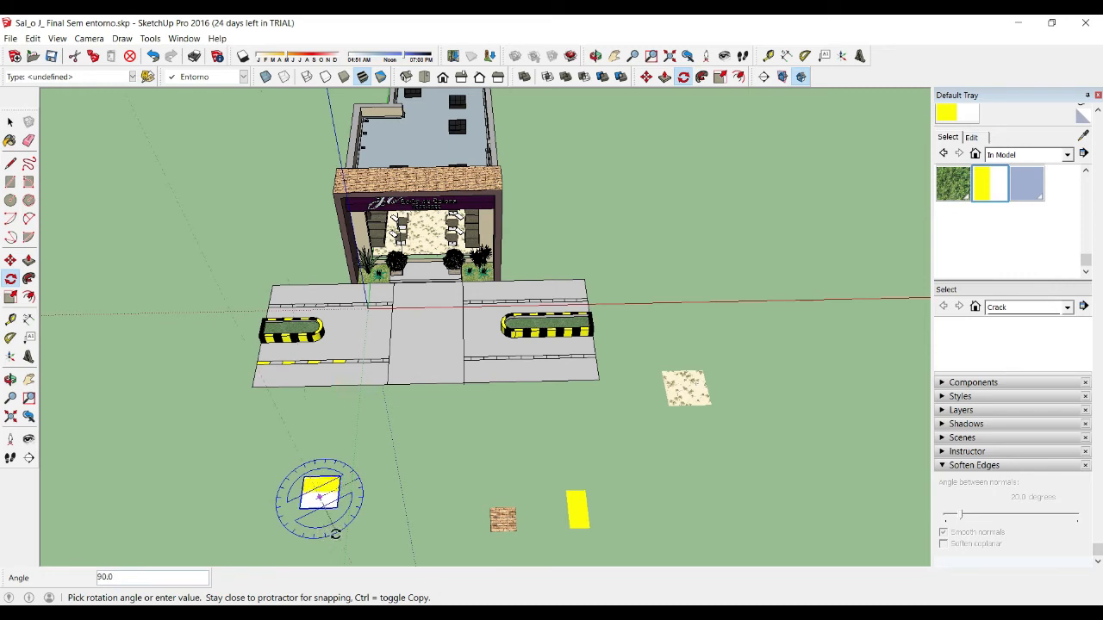
{"action": "left_click", "coordinate": [336, 531]}
{"action": "key", "text": "space"}
Delete the yellow and white material from the model, replacing its use with the default, and use the rotated walk x image as a material.
{"action": "right_click", "coordinate": [325, 487]}
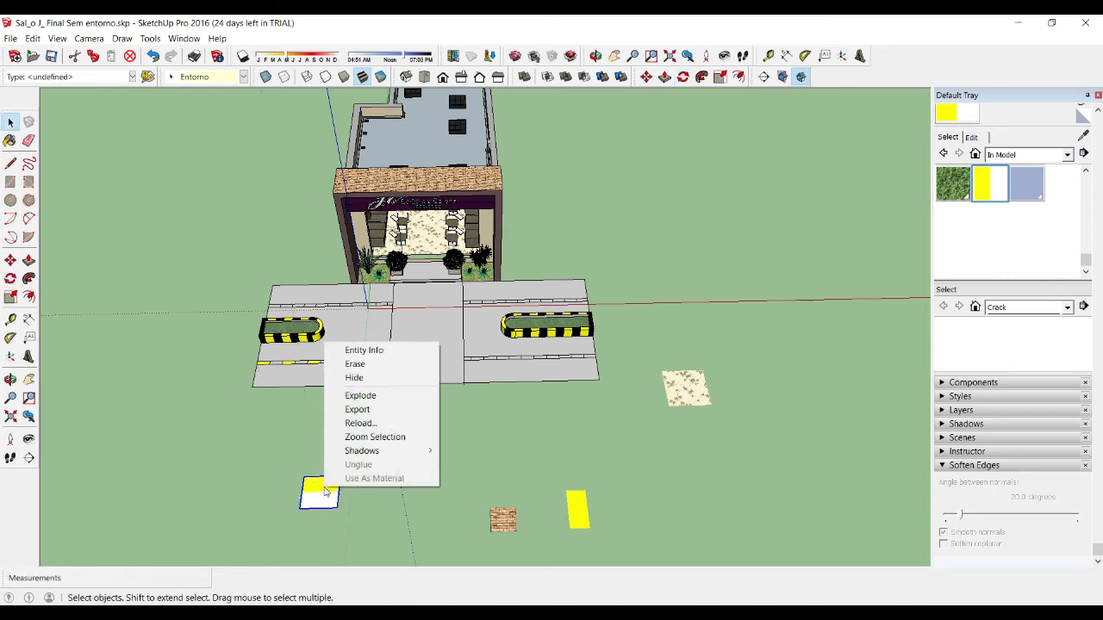
{"action": "left_click", "coordinate": [352, 480]}
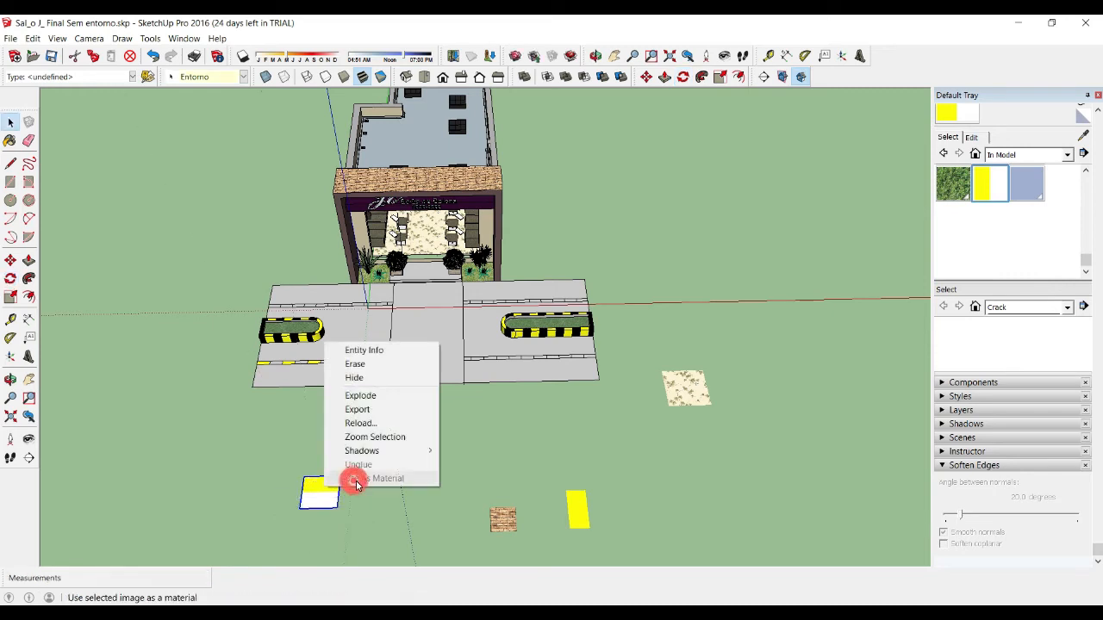
{"action": "right_click", "coordinate": [996, 197]}
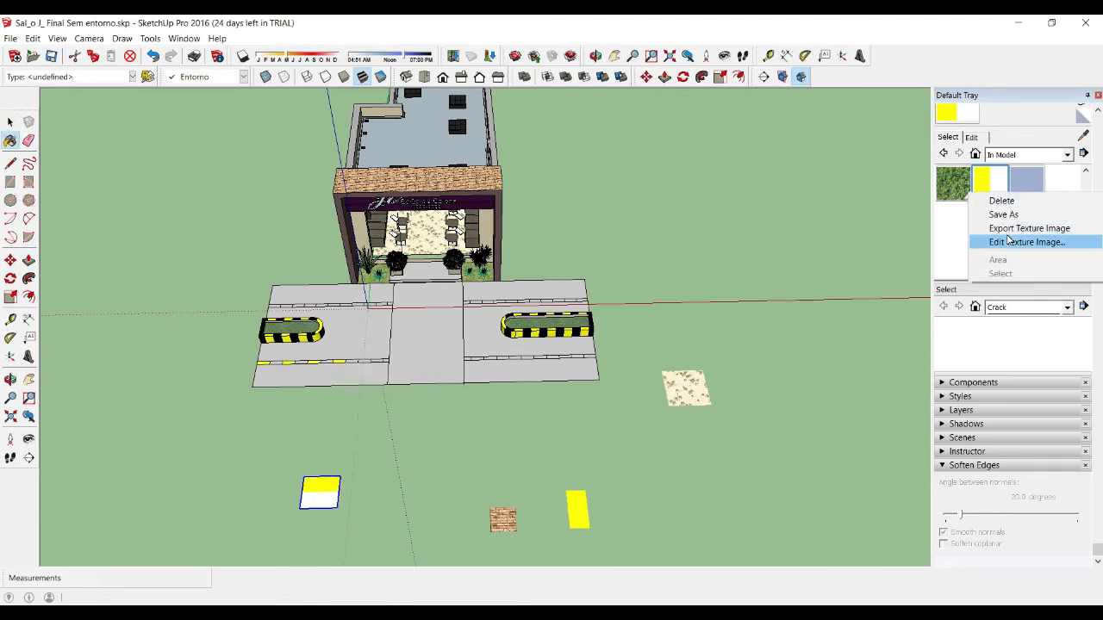
{"action": "left_click", "coordinate": [1001, 201]}
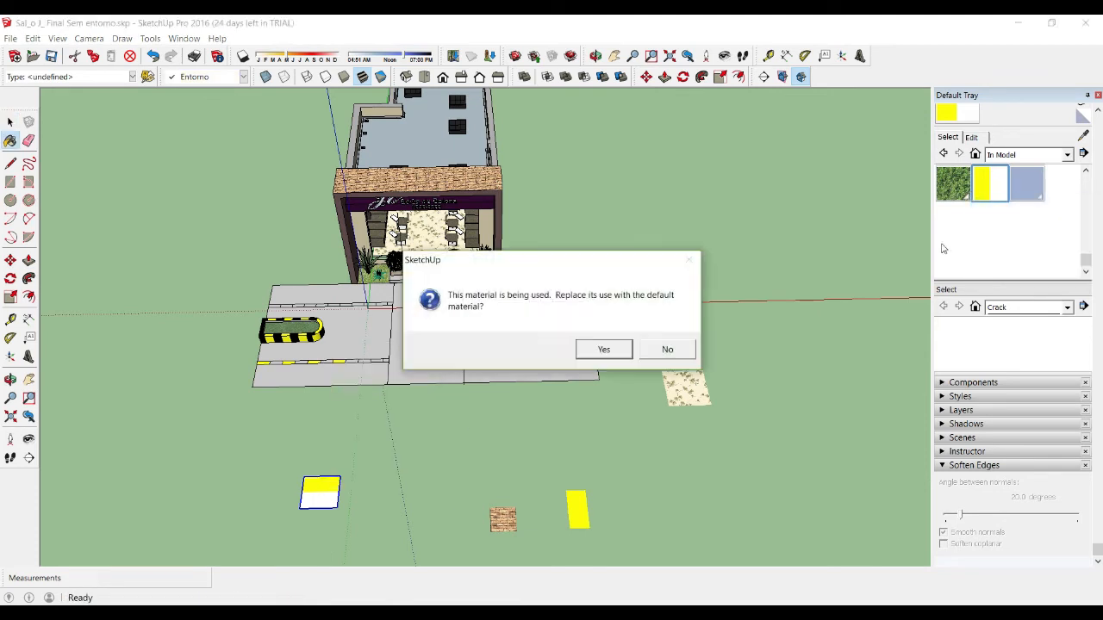
{"action": "left_click", "coordinate": [617, 350]}
{"action": "key", "text": "space"}
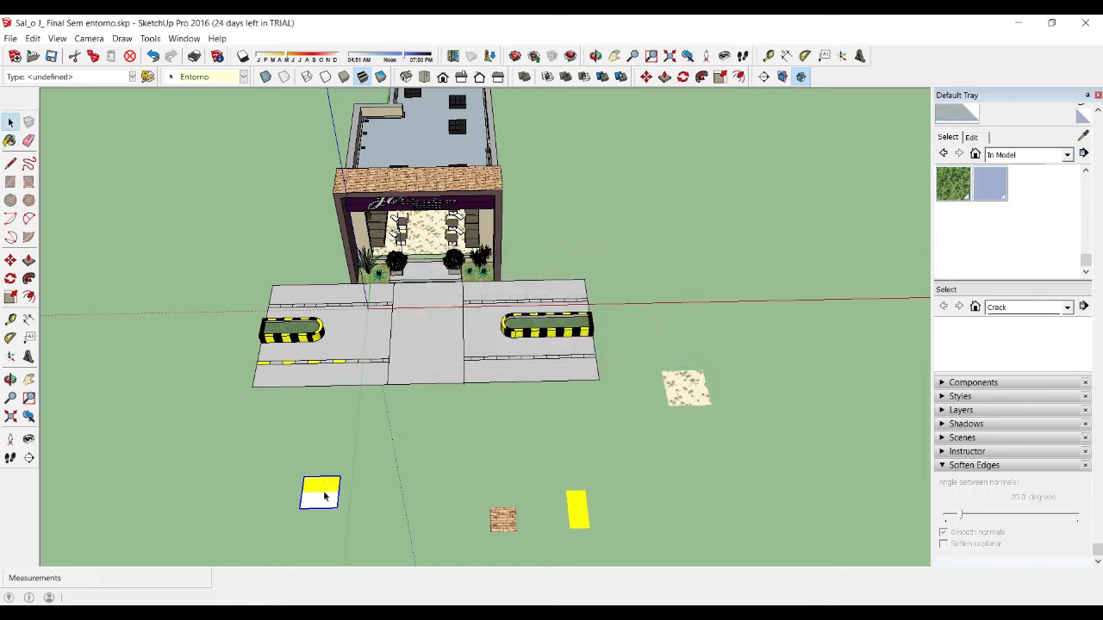
{"action": "right_click", "coordinate": [325, 490]}
{"action": "left_click", "coordinate": [374, 482]}
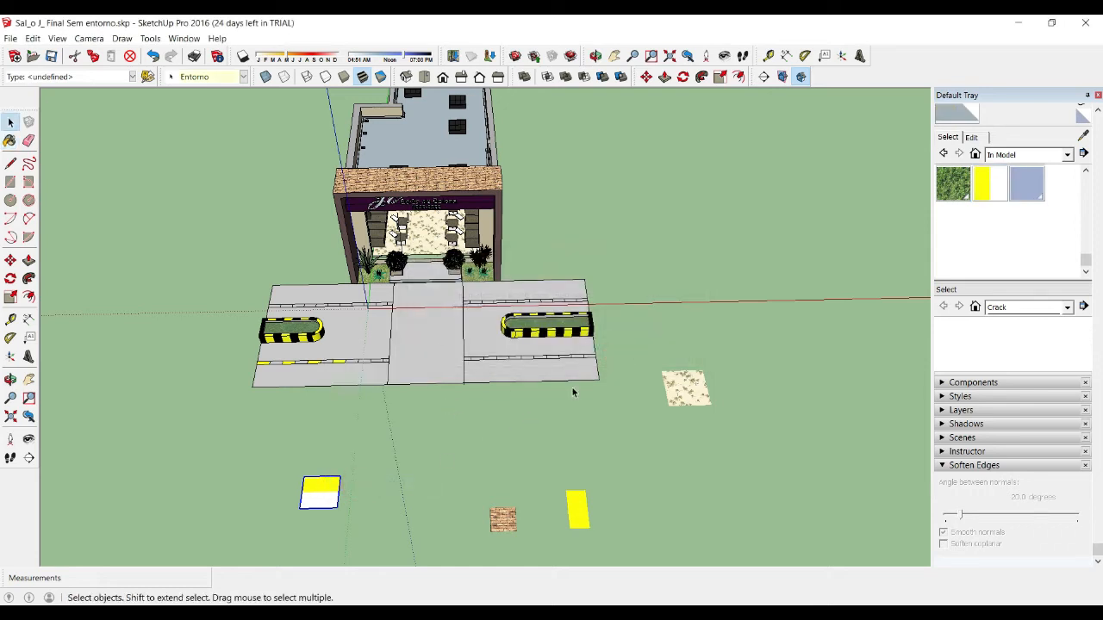
Paint the crosswalk strip with the default material and try the walk x material on it, undoing the last fill.
{"action": "left_click", "coordinate": [435, 364]}
{"action": "key", "text": "b"}
{"action": "left_click", "coordinate": [435, 365]}
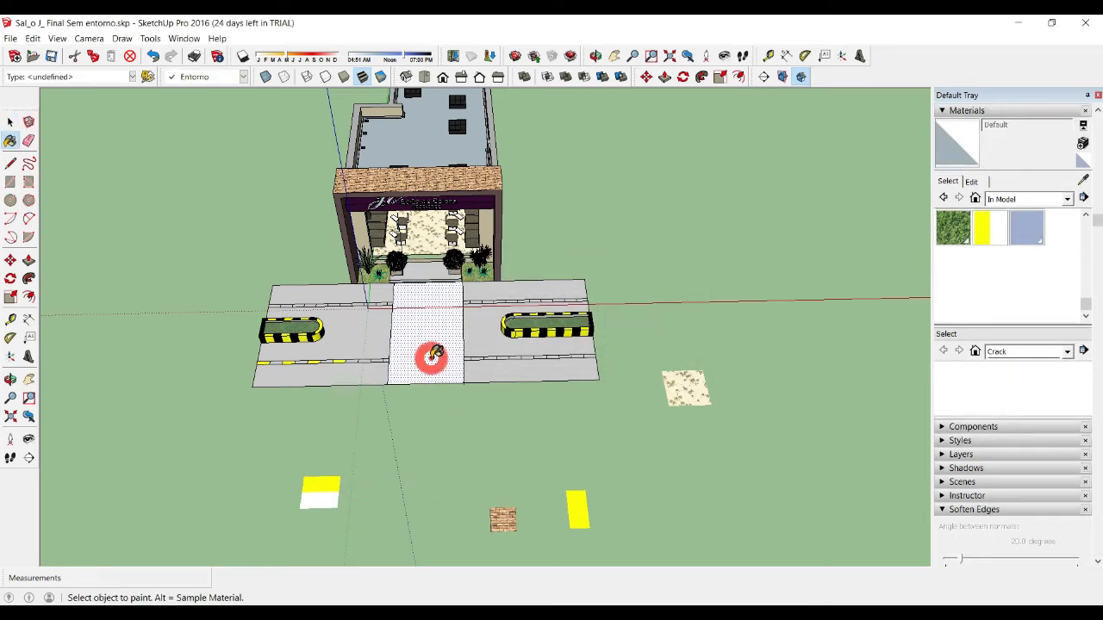
{"action": "key", "text": "space"}
{"action": "left_click", "coordinate": [990, 228]}
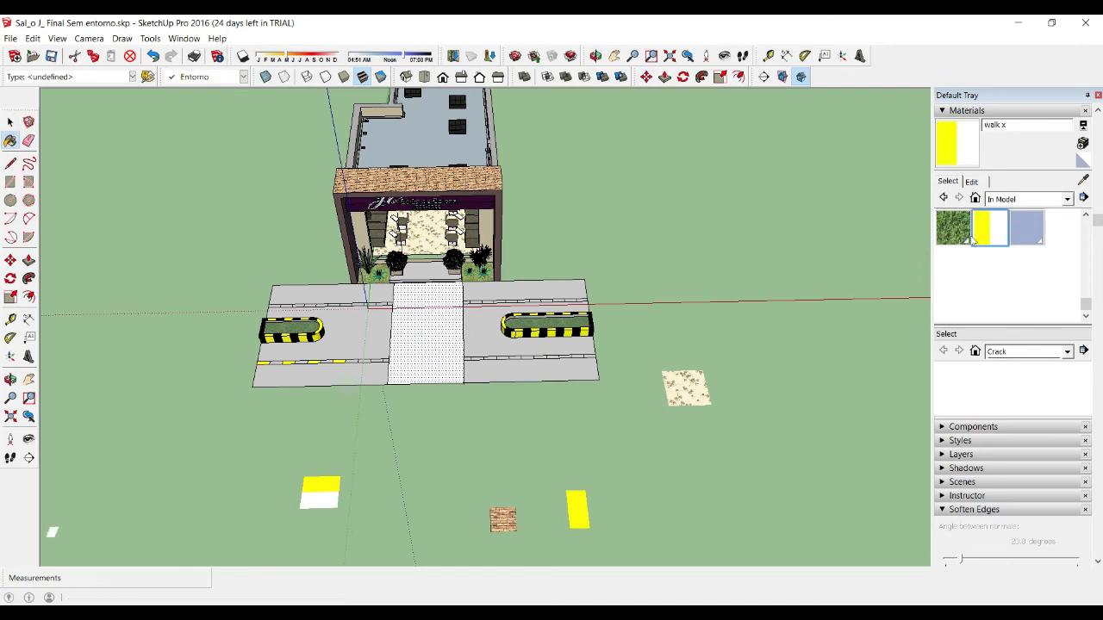
{"action": "left_click", "coordinate": [423, 332]}
{"action": "key", "text": "ctrl+z"}
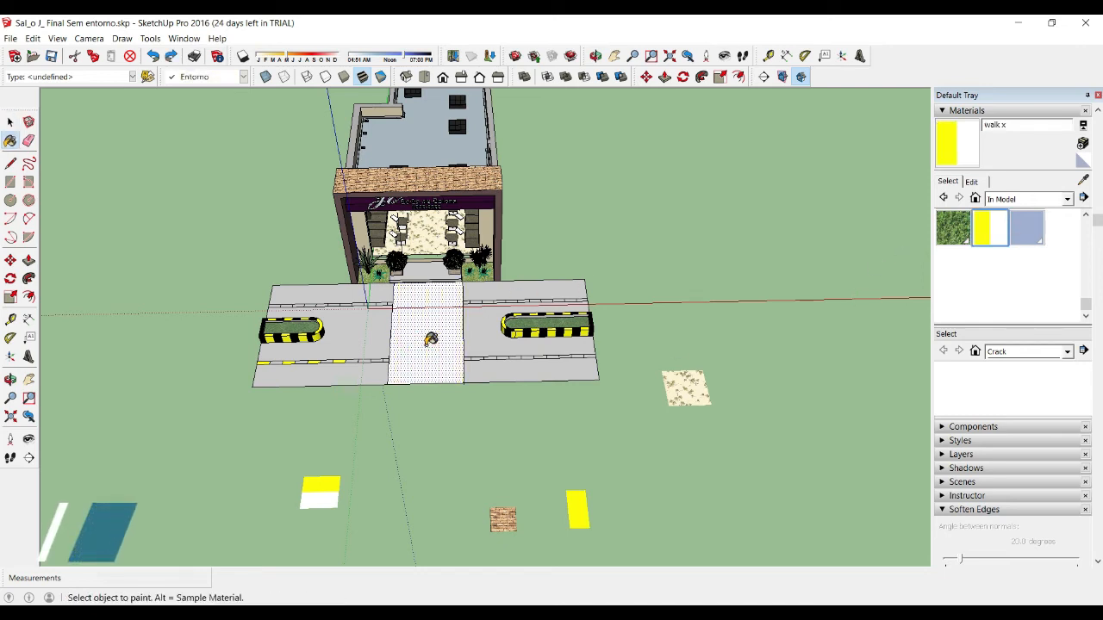
{"action": "key", "text": "space"}
{"action": "left_click", "coordinate": [355, 500]}
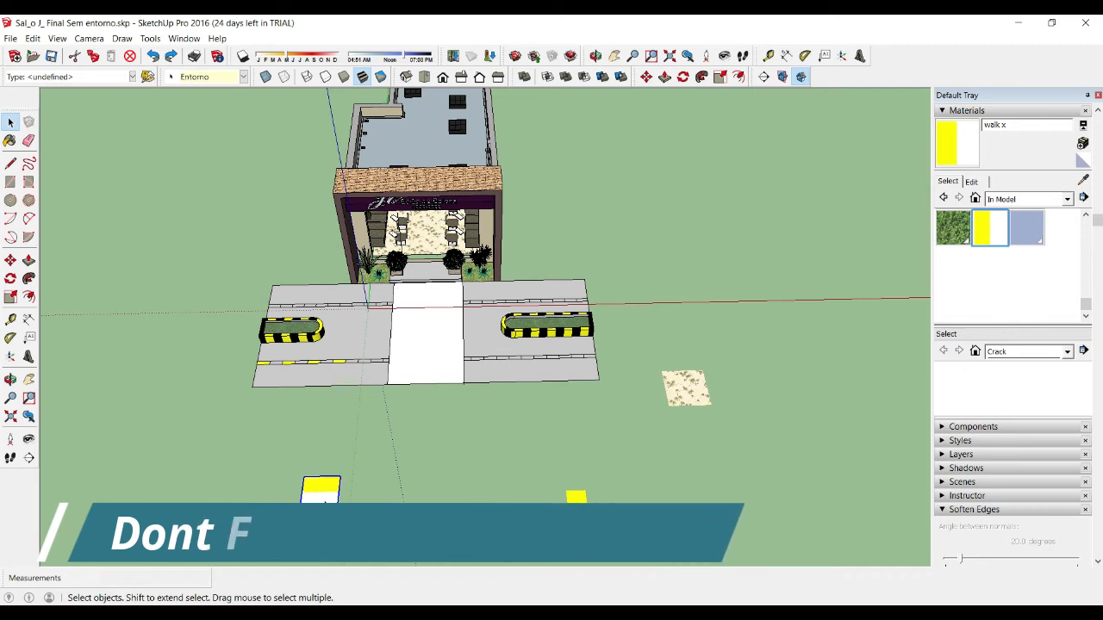
{"action": "left_click", "coordinate": [403, 369]}
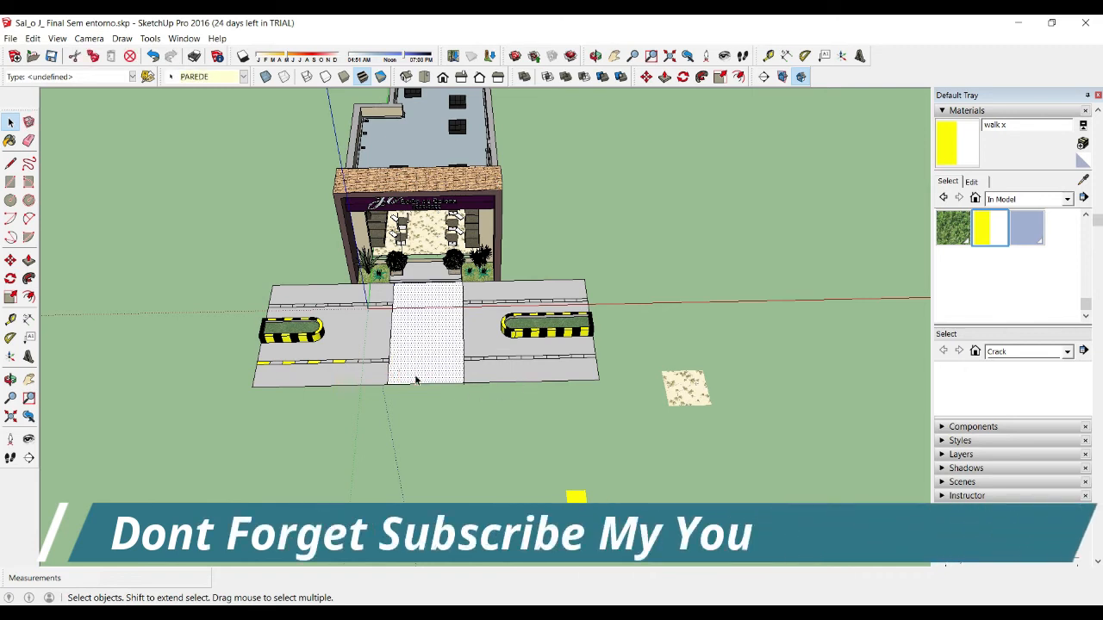
{"action": "left_click", "coordinate": [436, 407]}
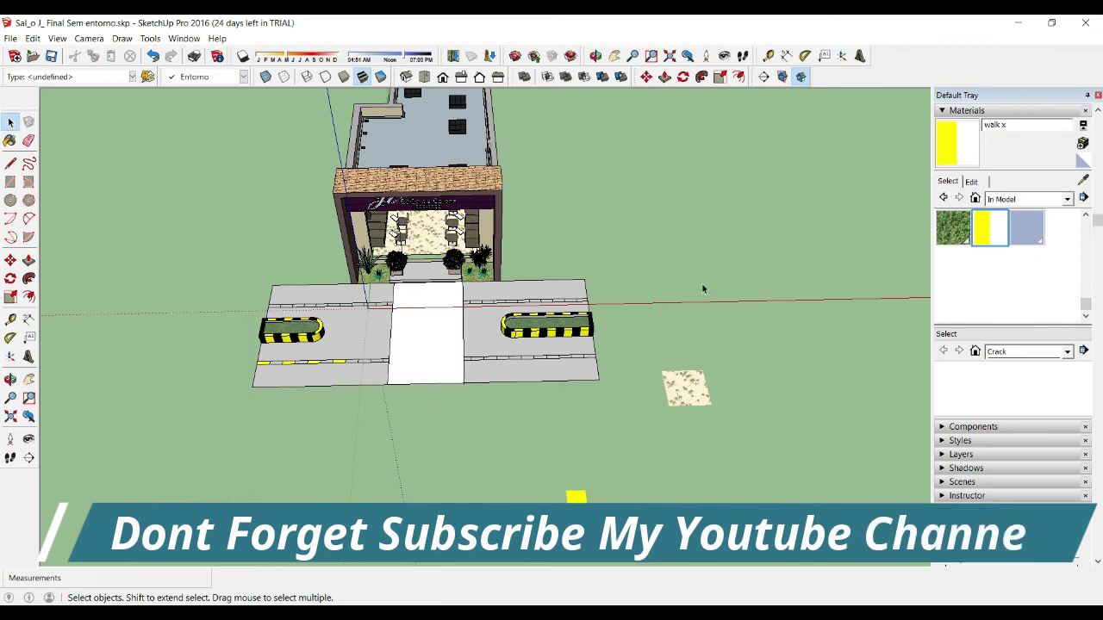
Paint the crosswalk strip with the walk x1 material.
{"action": "left_click", "coordinate": [971, 182]}
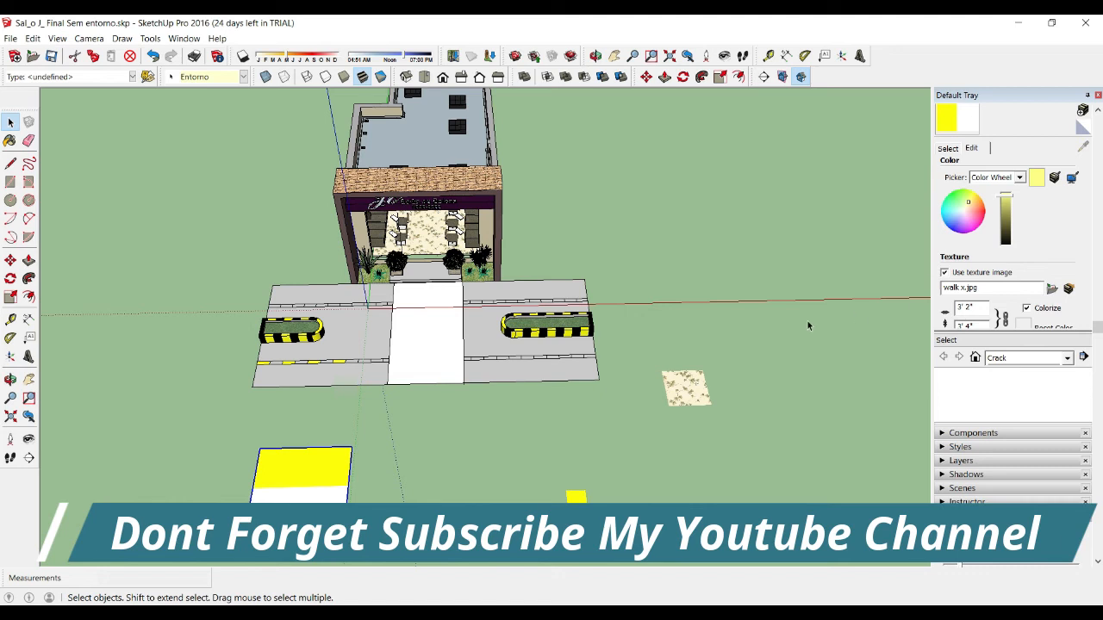
{"action": "left_click", "coordinate": [950, 148]}
{"action": "left_click", "coordinate": [1025, 195]}
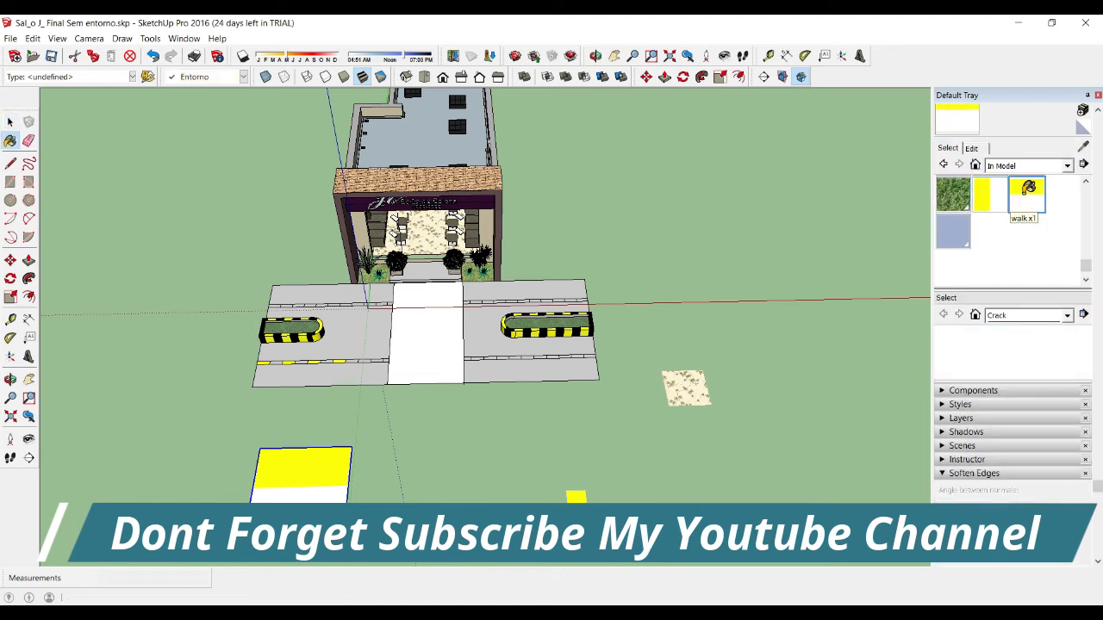
{"action": "left_click", "coordinate": [424, 332]}
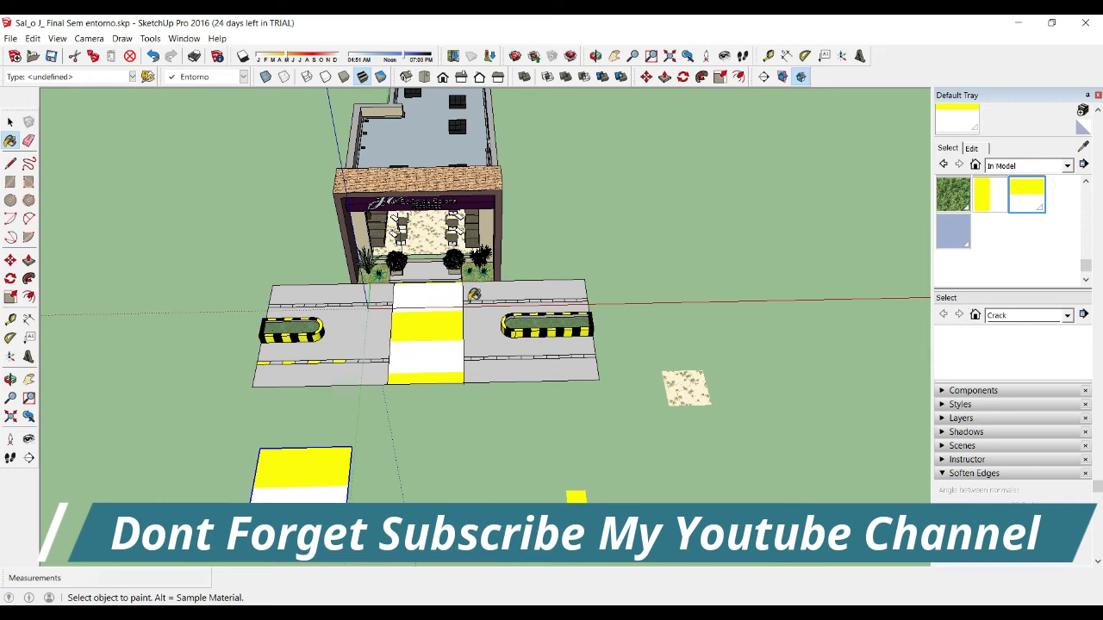
Set the texture width of the crosswalk's walk x.jpg material to 2'.
{"action": "key", "text": "space"}
{"action": "left_click", "coordinate": [972, 148]}
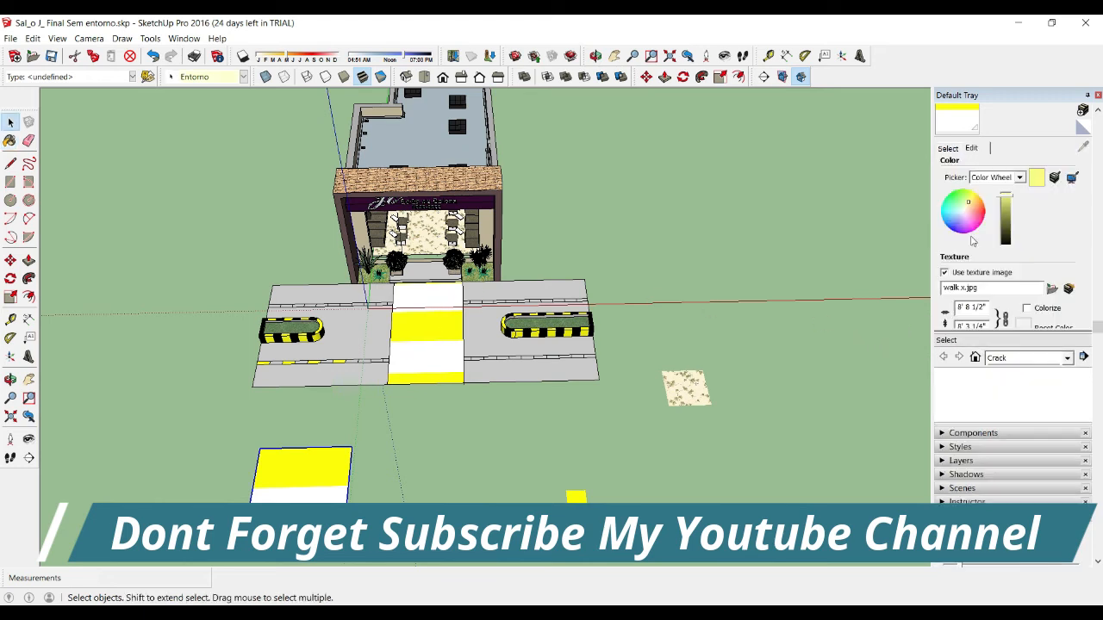
{"action": "left_click", "coordinate": [964, 308]}
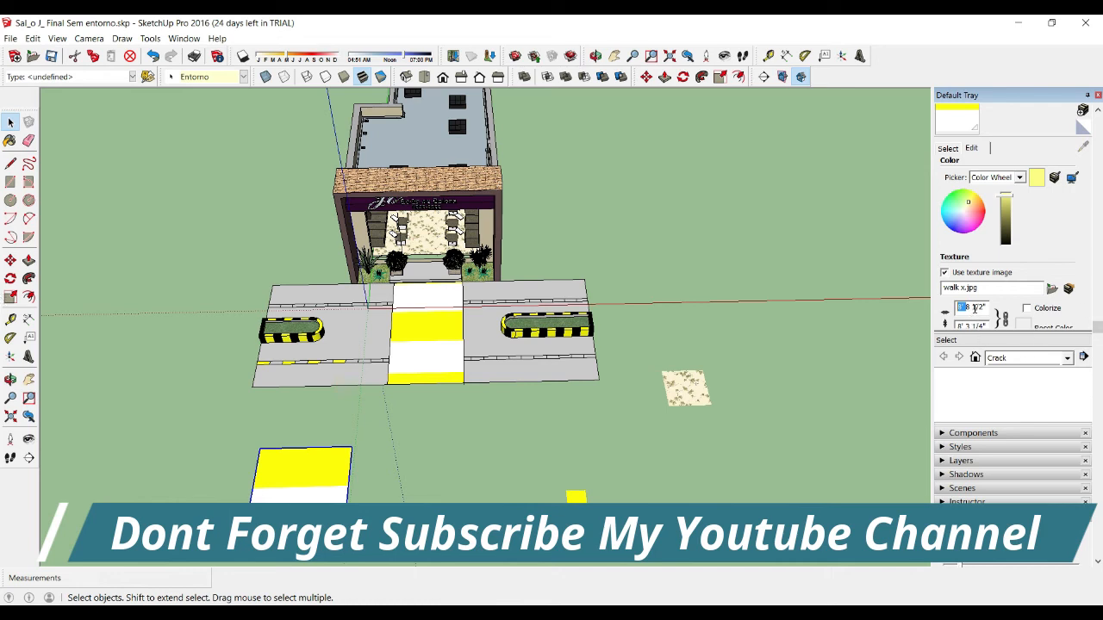
{"action": "left_click_drag", "start_coordinate": [985, 307], "coordinate": [944, 319]}
{"action": "type", "text": "12"}
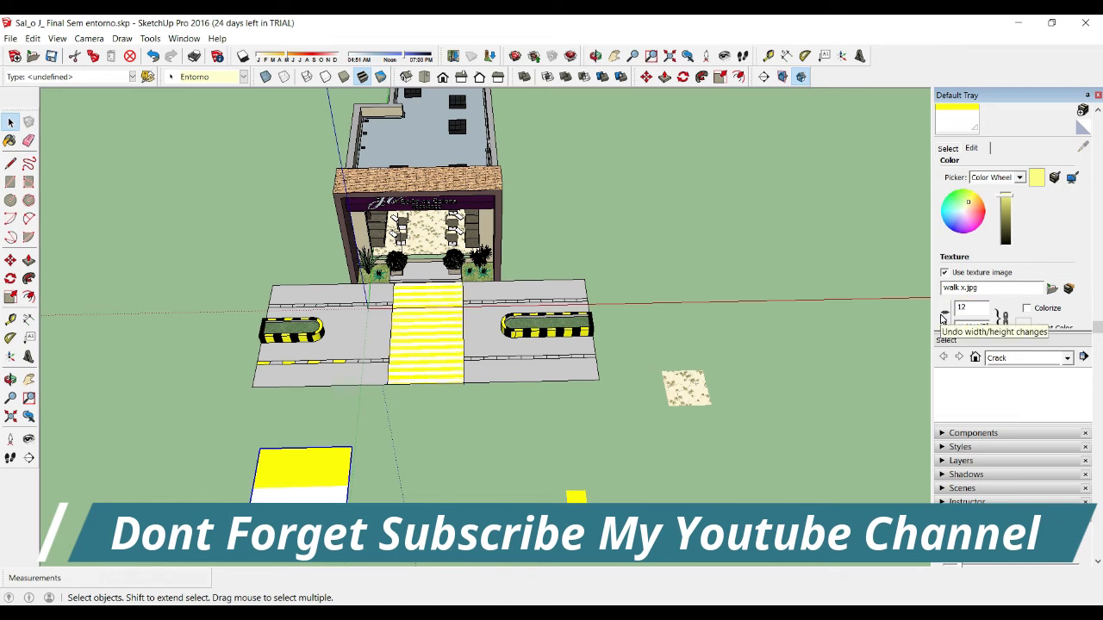
{"action": "key", "text": "BackSpace"}
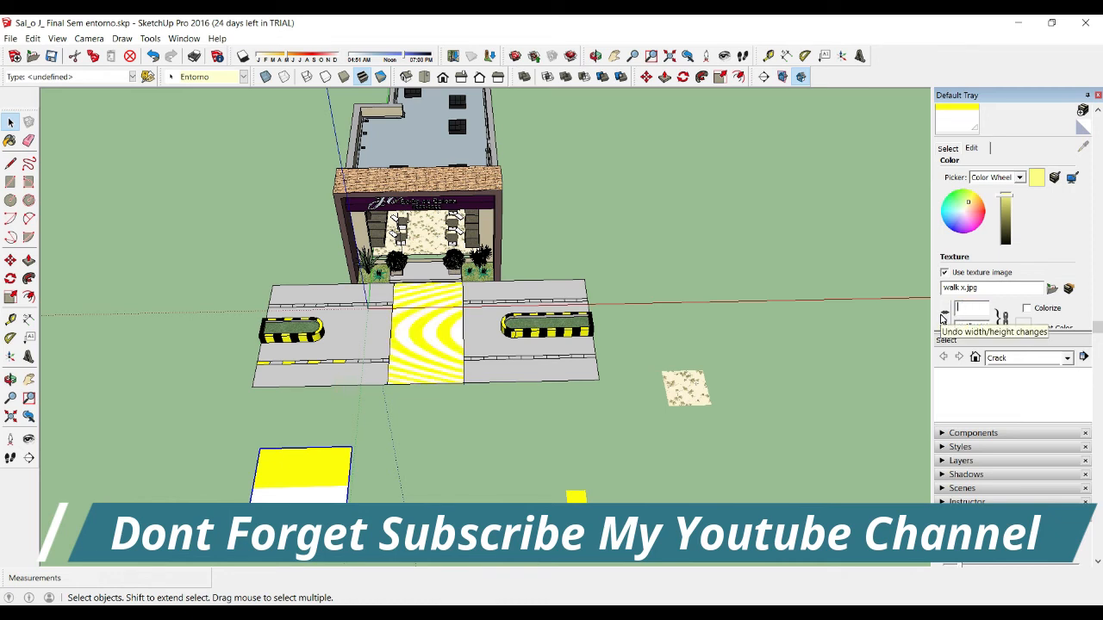
{"action": "type", "text": "2'"}
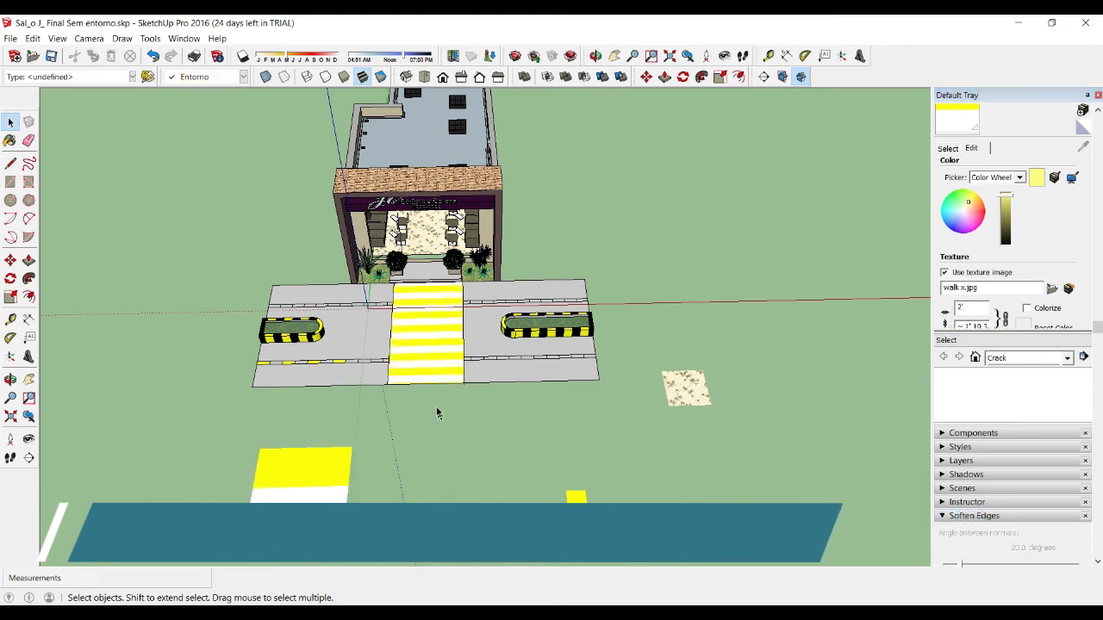
Darken the crosswalk material slightly so its yellow stripes turn olive and its white stripes light grey.
{"action": "scroll", "coordinate": [426, 373], "scroll_direction": "up", "scroll_amount": 5}
{"action": "scroll", "coordinate": [422, 313], "scroll_direction": "up", "scroll_amount": 2}
{"action": "scroll", "coordinate": [423, 312], "scroll_direction": "down", "scroll_amount": 3}
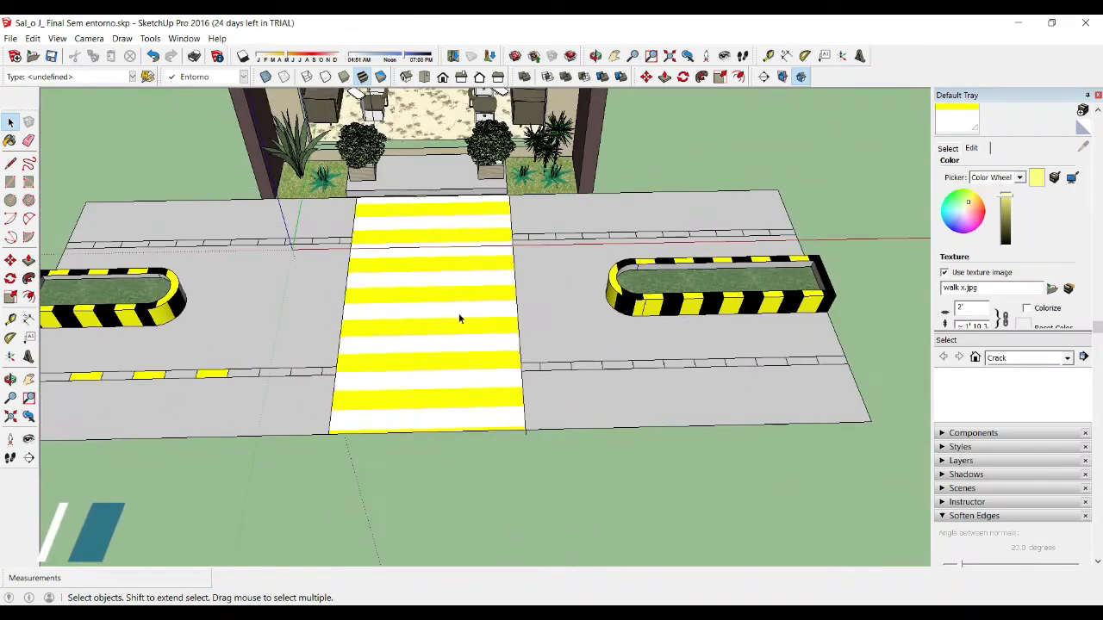
{"action": "left_click_drag", "start_coordinate": [1013, 201], "coordinate": [1013, 206]}
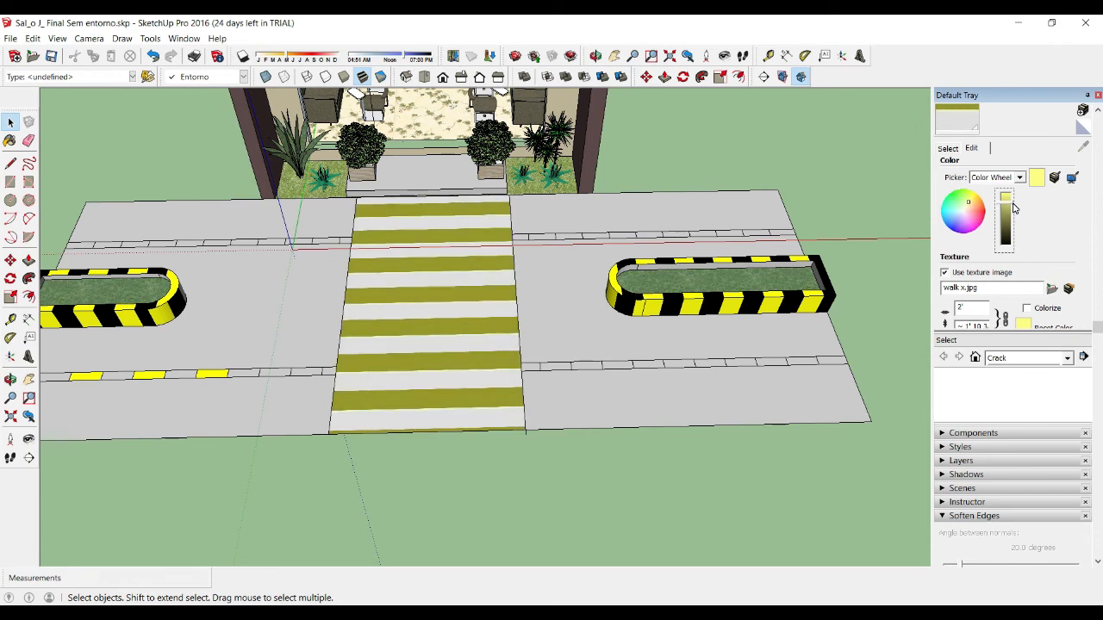
{"action": "left_click", "coordinate": [598, 475]}
Examine the textured salon model from several angles, including the crosswalk, kerbed planters, interior floor and the imported sample images.
{"action": "scroll", "coordinate": [559, 422], "scroll_direction": "down", "scroll_amount": 3}
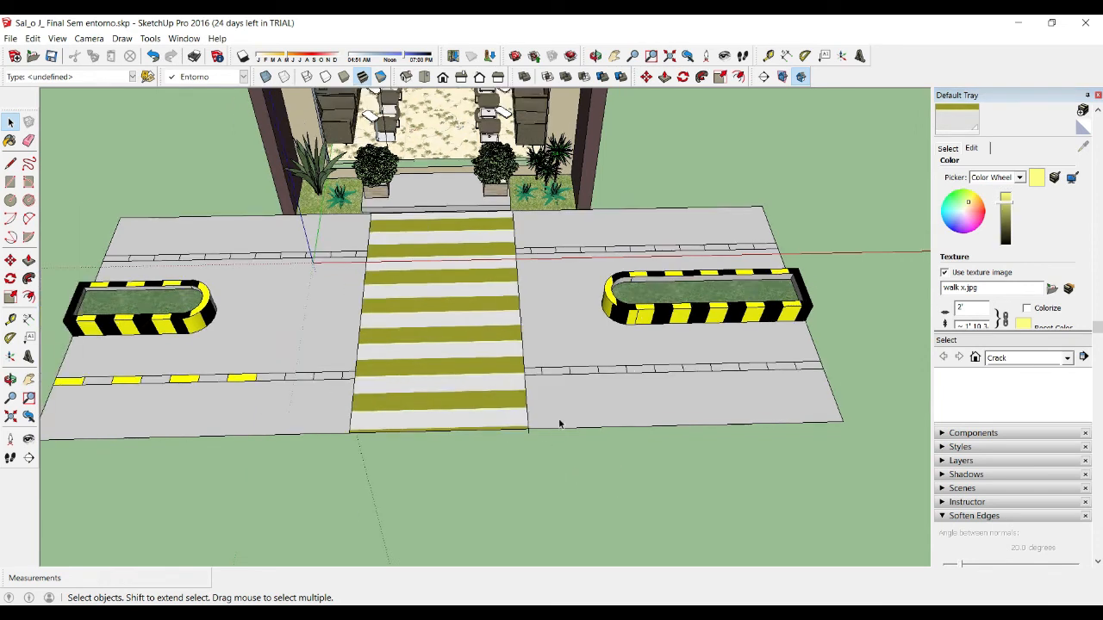
{"action": "scroll", "coordinate": [342, 411], "scroll_direction": "up", "scroll_amount": 2}
{"action": "scroll", "coordinate": [342, 411], "scroll_direction": "down", "scroll_amount": 2}
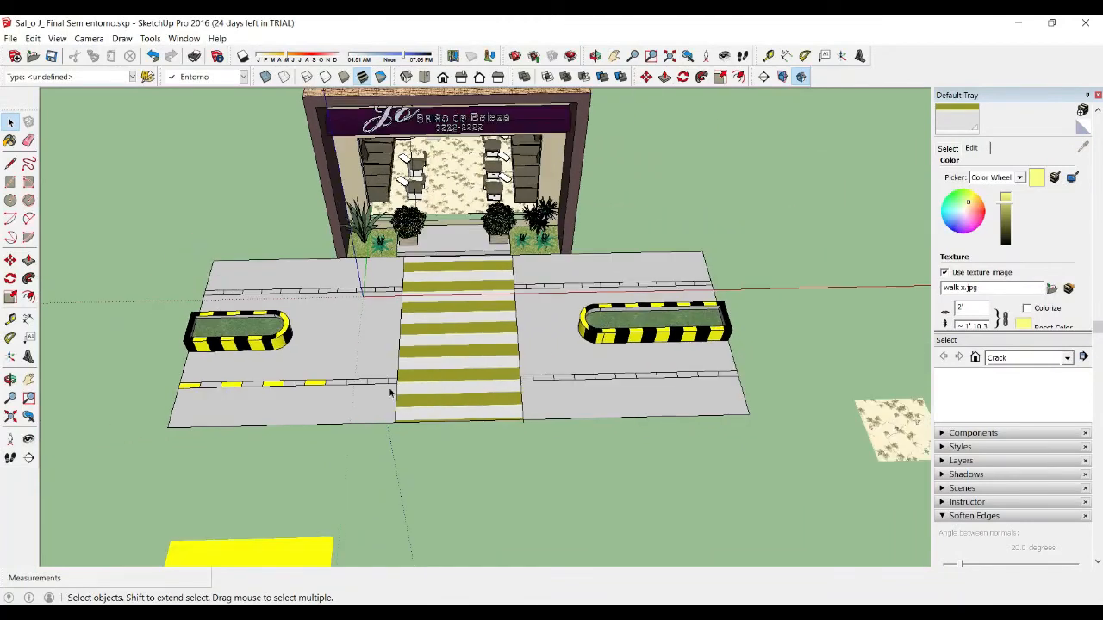
{"action": "scroll", "coordinate": [518, 372], "scroll_direction": "down", "scroll_amount": 2}
{"action": "middle_click_drag", "start_coordinate": [330, 456], "coordinate": [352, 261]}
{"action": "scroll", "coordinate": [352, 261], "scroll_direction": "up", "scroll_amount": 3}
{"action": "scroll", "coordinate": [331, 233], "scroll_direction": "down", "scroll_amount": 2}
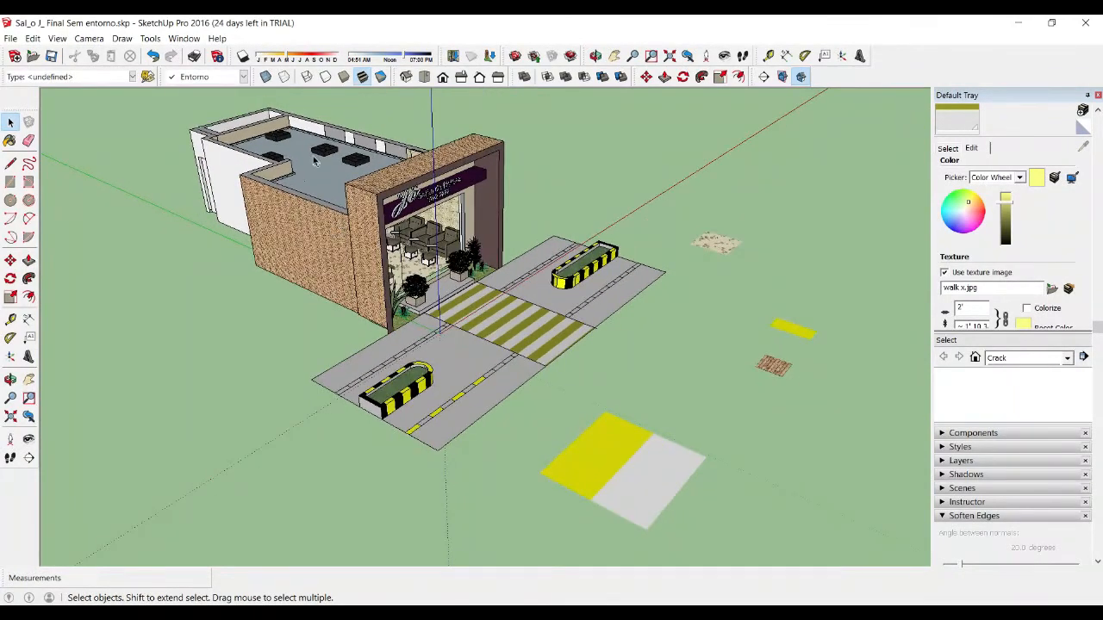
{"action": "middle_click_drag", "start_coordinate": [487, 324], "coordinate": [701, 323]}
{"action": "scroll", "coordinate": [701, 323], "scroll_direction": "up", "scroll_amount": 2}
{"action": "left_click", "coordinate": [826, 316]}
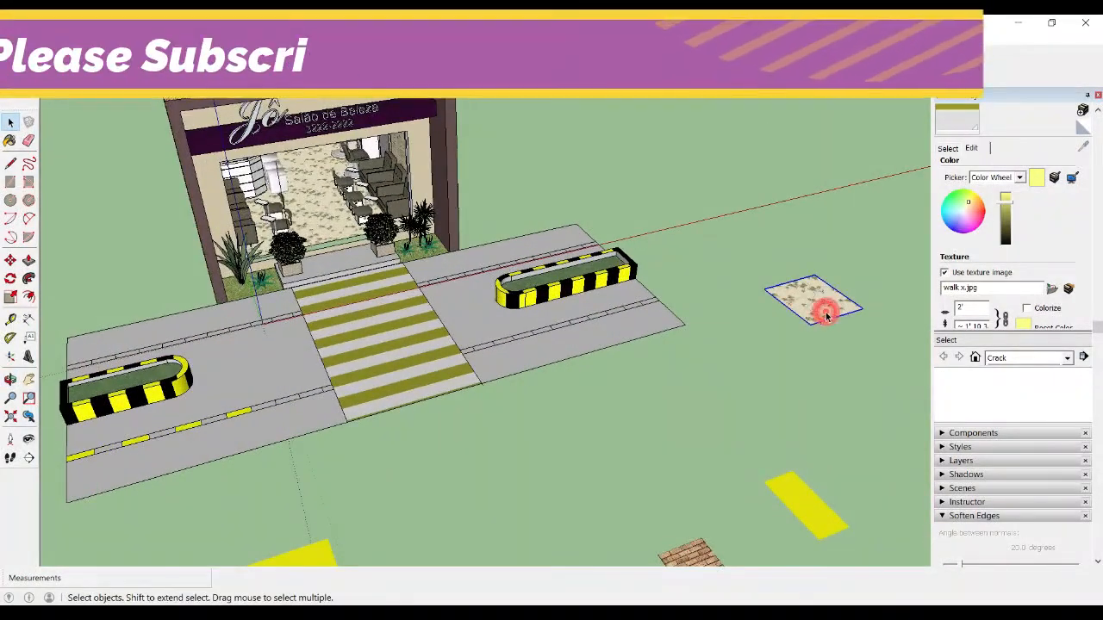
{"action": "scroll", "coordinate": [259, 224], "scroll_direction": "up", "scroll_amount": 5}
{"action": "scroll", "coordinate": [392, 246], "scroll_direction": "down", "scroll_amount": 1}
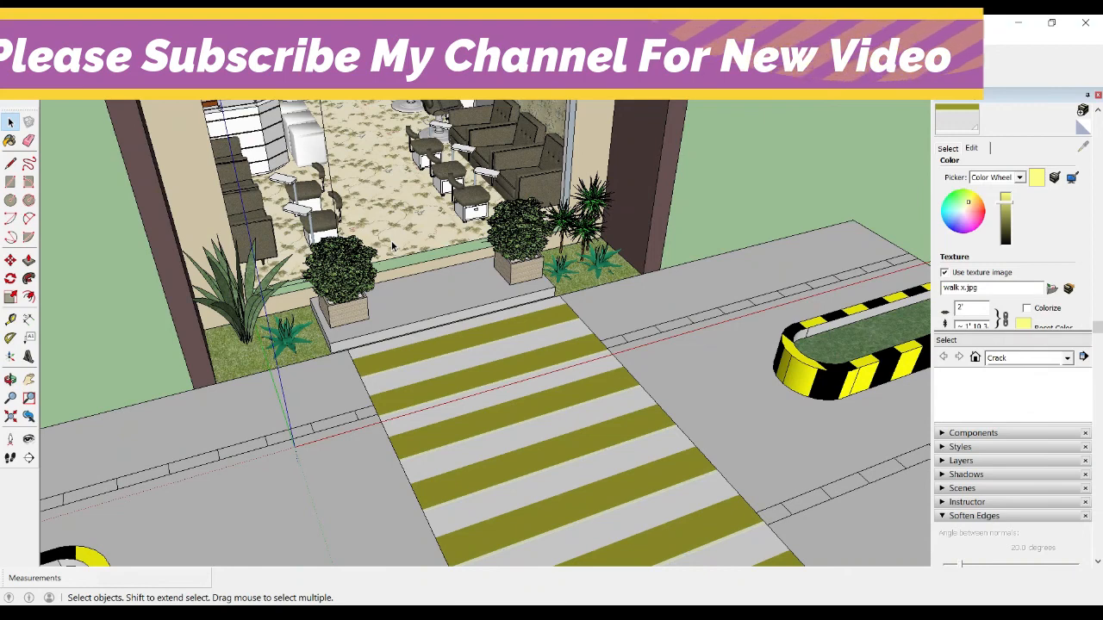
{"action": "scroll", "coordinate": [400, 274], "scroll_direction": "down", "scroll_amount": 5}
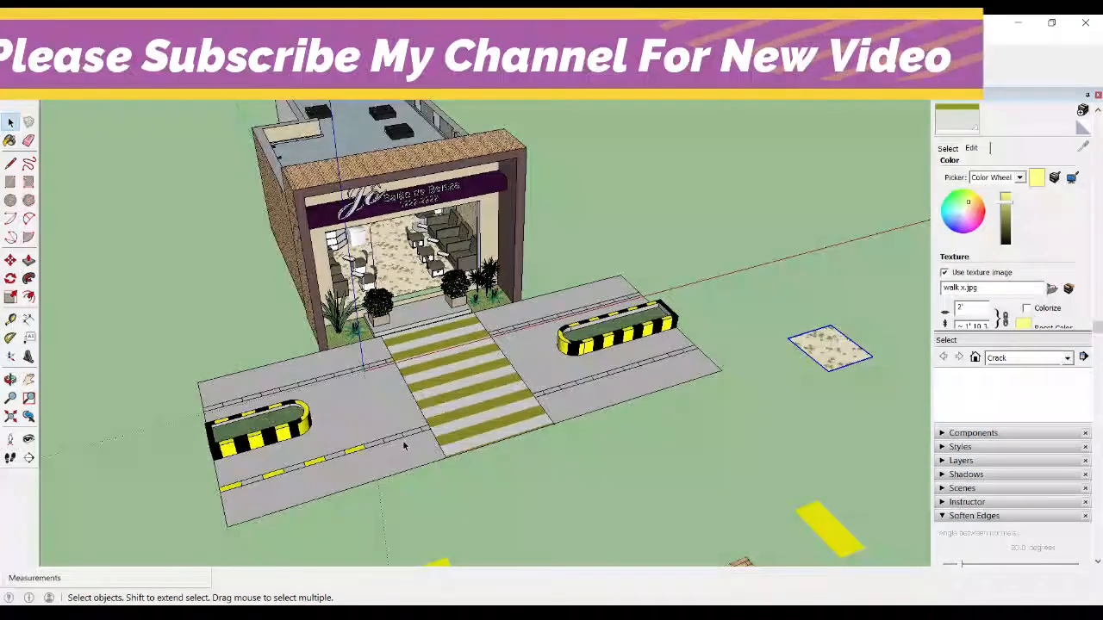
{"action": "middle_click_drag", "start_coordinate": [371, 447], "coordinate": [408, 400]}
{"action": "scroll", "coordinate": [407, 400], "scroll_direction": "up", "scroll_amount": 4}
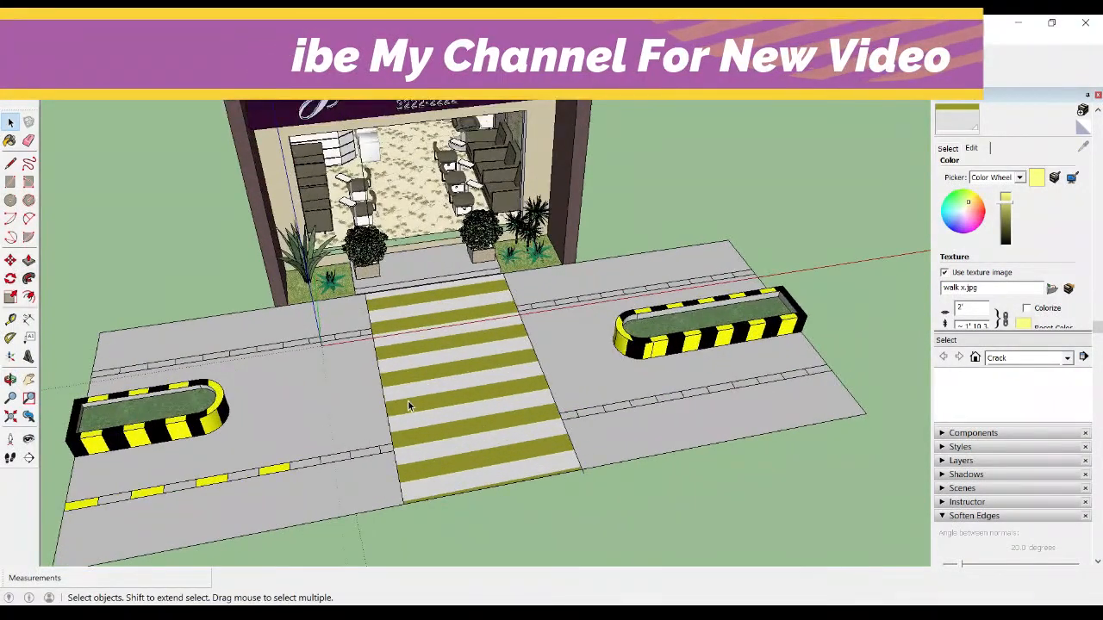